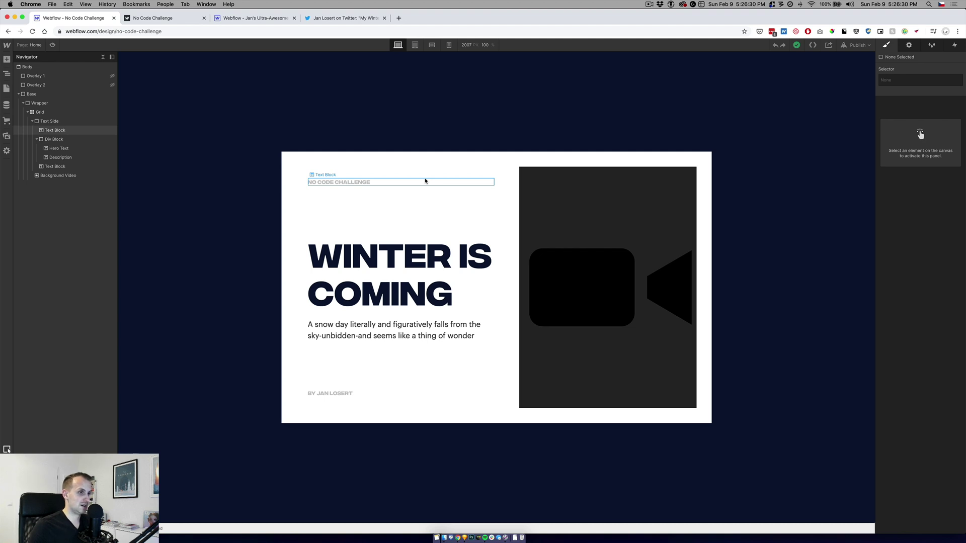
# Review the published No Code Challenge page and the four artboards in Sketch, and return to Chrome
pyautogui.click(186, 18)
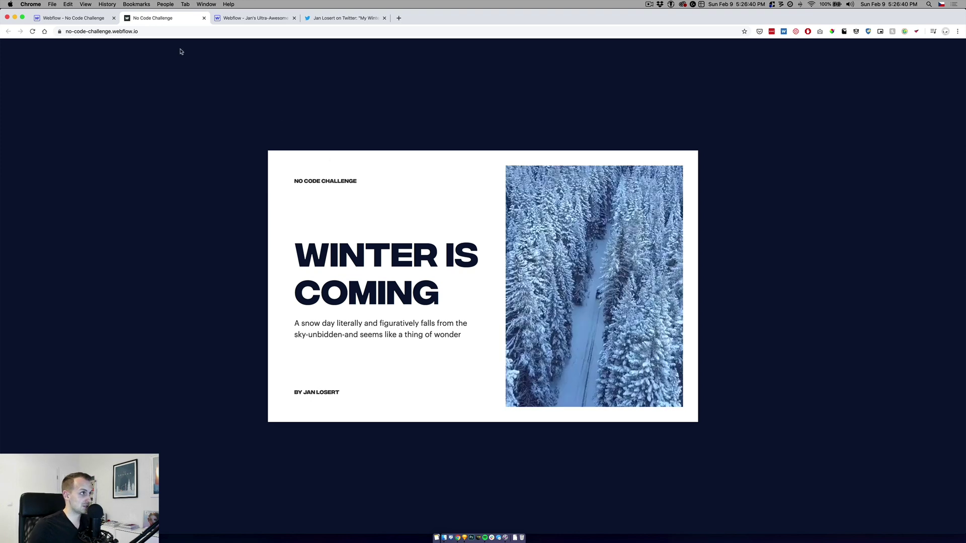
pyautogui.click(70, 18)
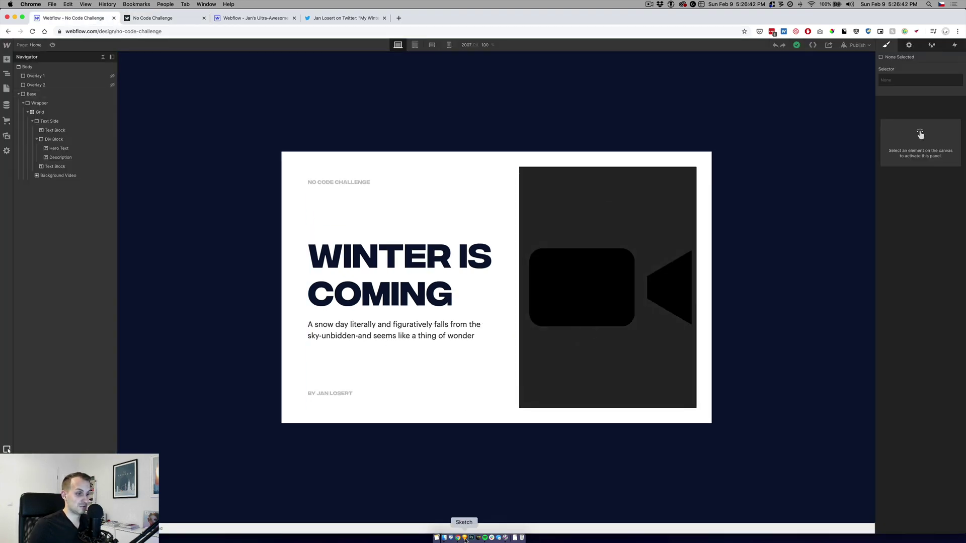
pyautogui.click(465, 540)
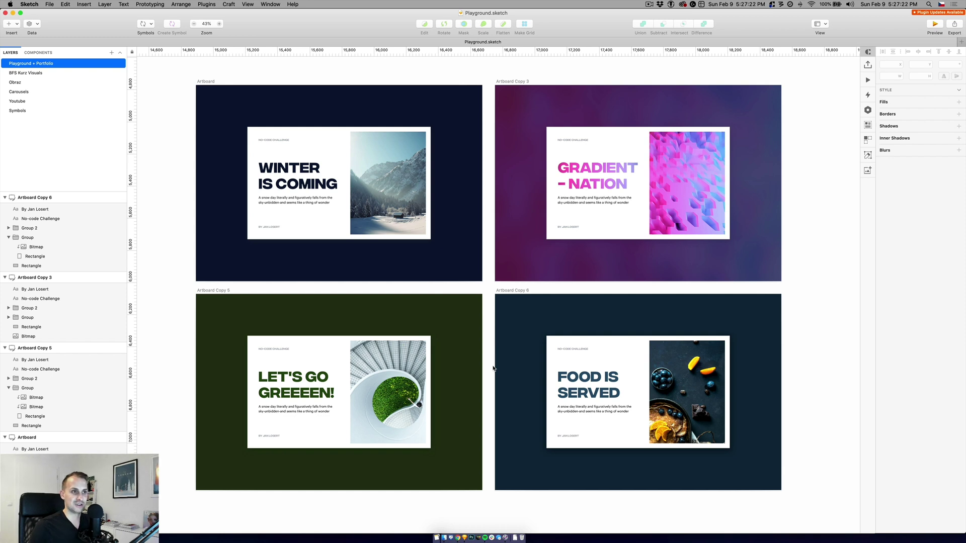
pyautogui.scroll(1, 493, 368)
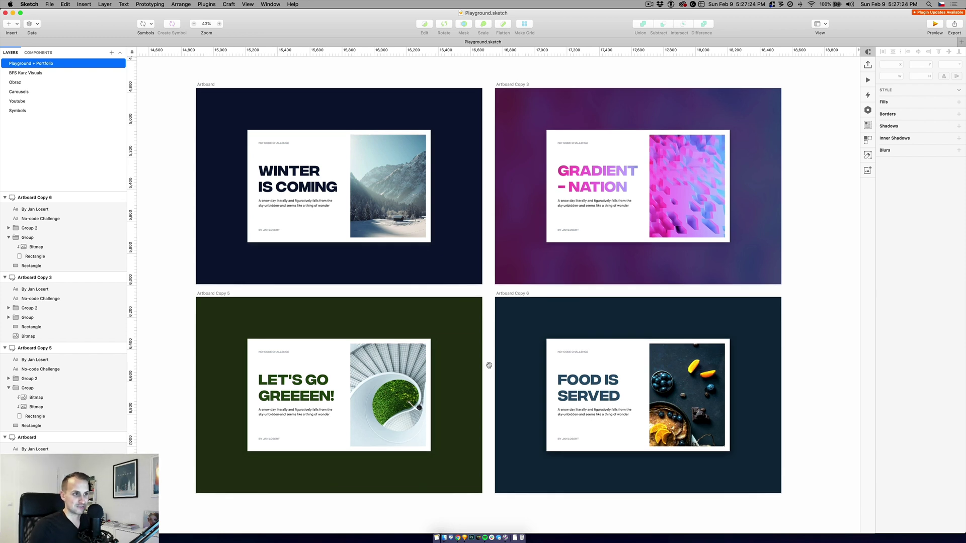
pyautogui.scroll(-1, 489, 366)
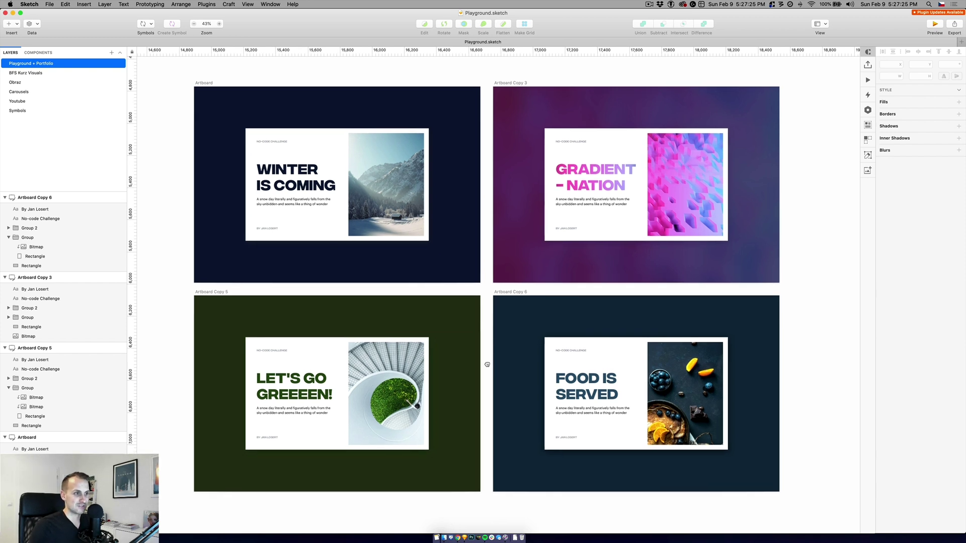
pyautogui.click(458, 538)
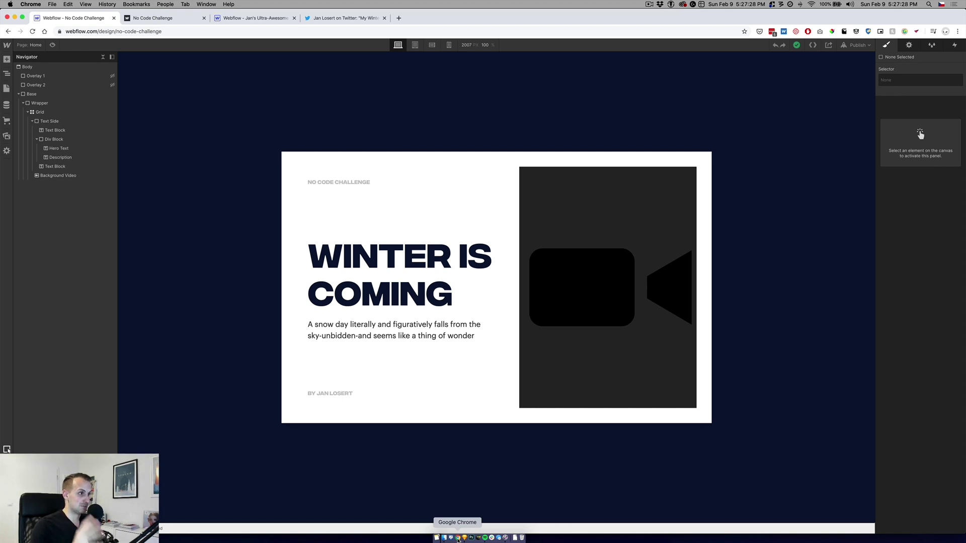
# In the blank project's font settings, upload the custom fonts Graphik 400 (400 Normal), Integral cf demi (700 Bold) and Integral cf (400 Normal)
pyautogui.click(254, 18)
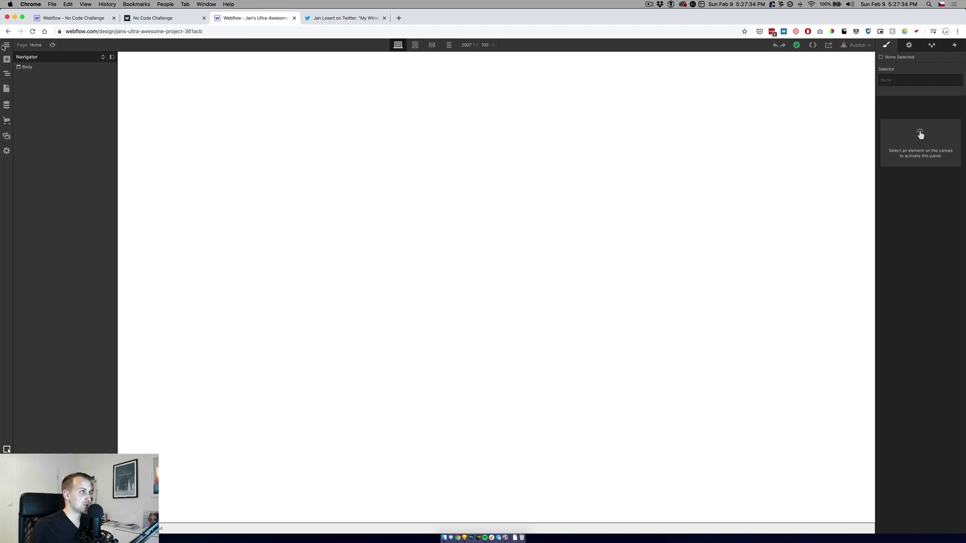
pyautogui.moveTo(7, 45)
pyautogui.click(37, 65)
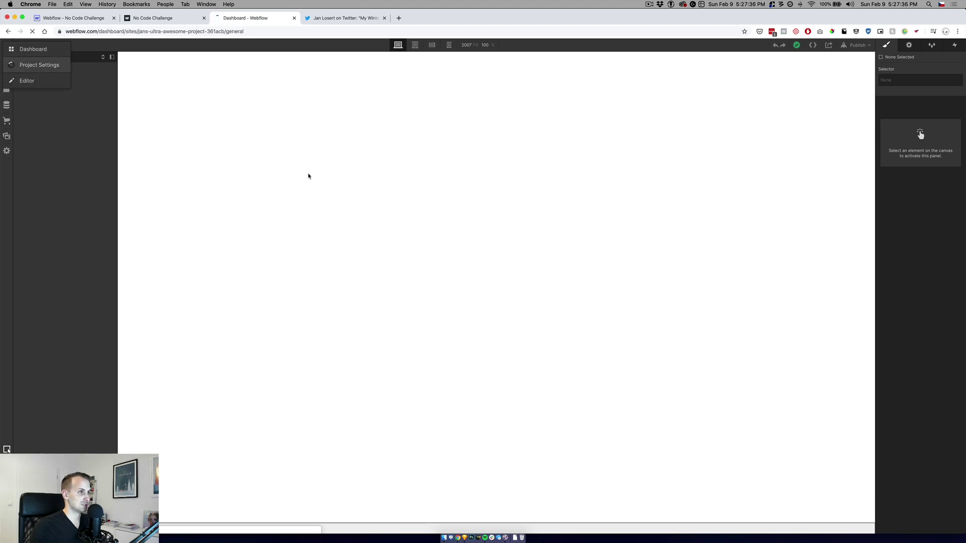
pyautogui.click(437, 99)
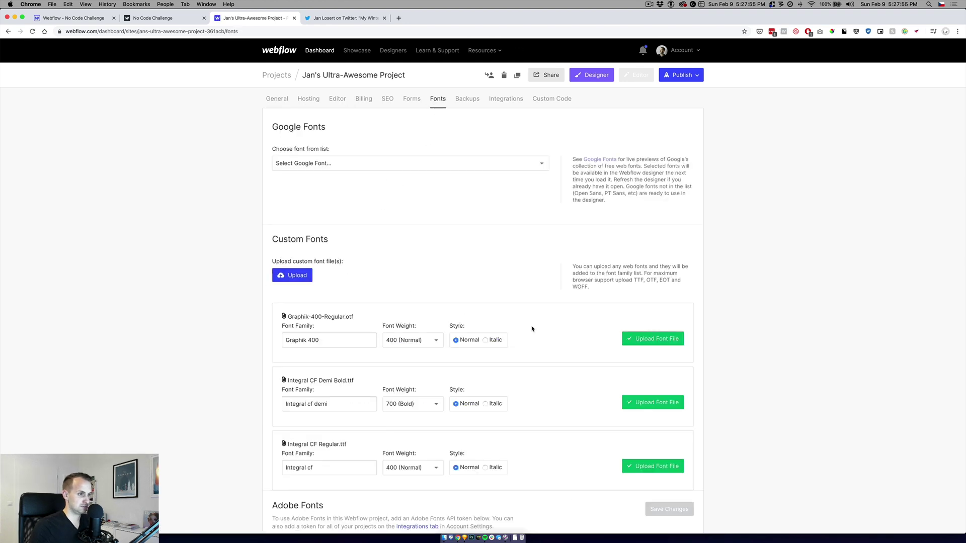
pyautogui.scroll(-2, 463, 345)
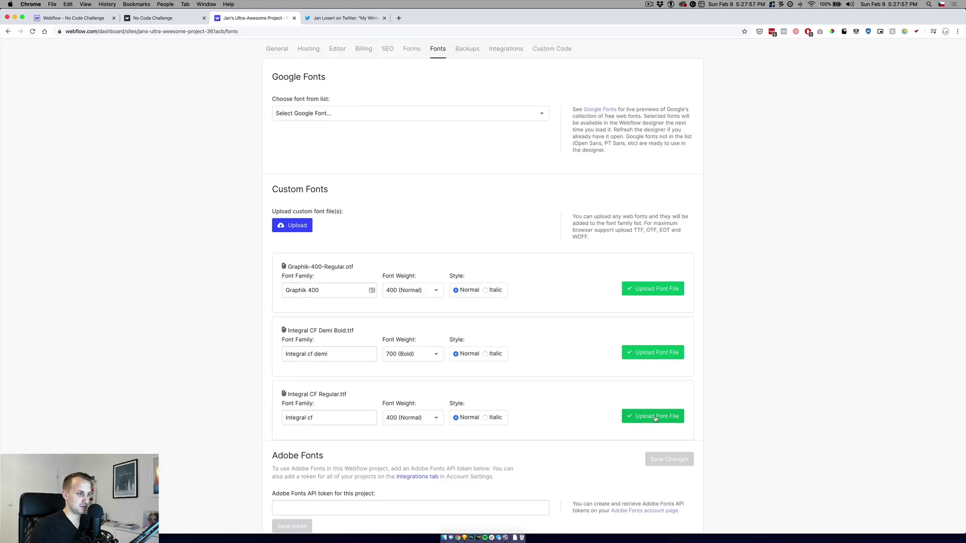
pyautogui.click(656, 418)
pyautogui.click(649, 352)
pyautogui.click(649, 288)
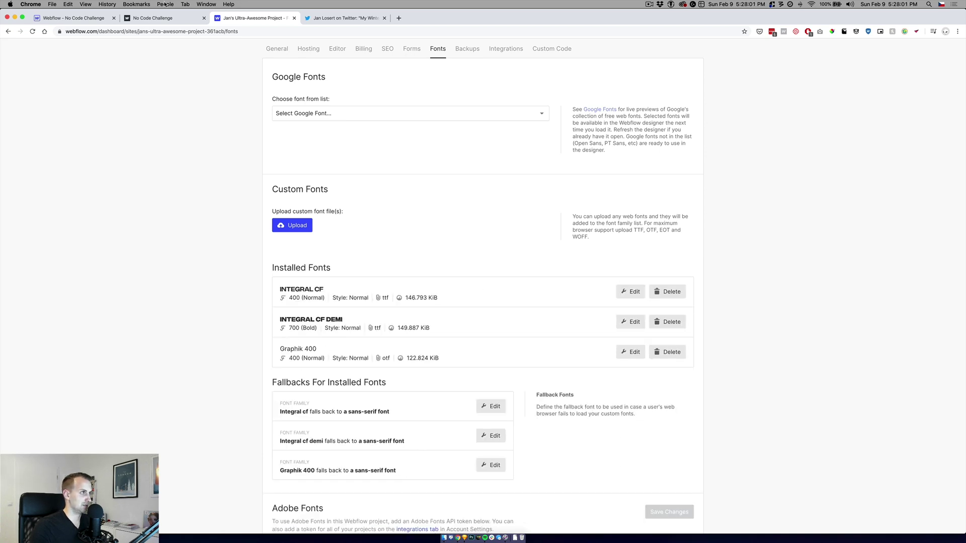
# Return from the font settings to the blank project's Designer
pyautogui.click(161, 17)
pyautogui.click(244, 17)
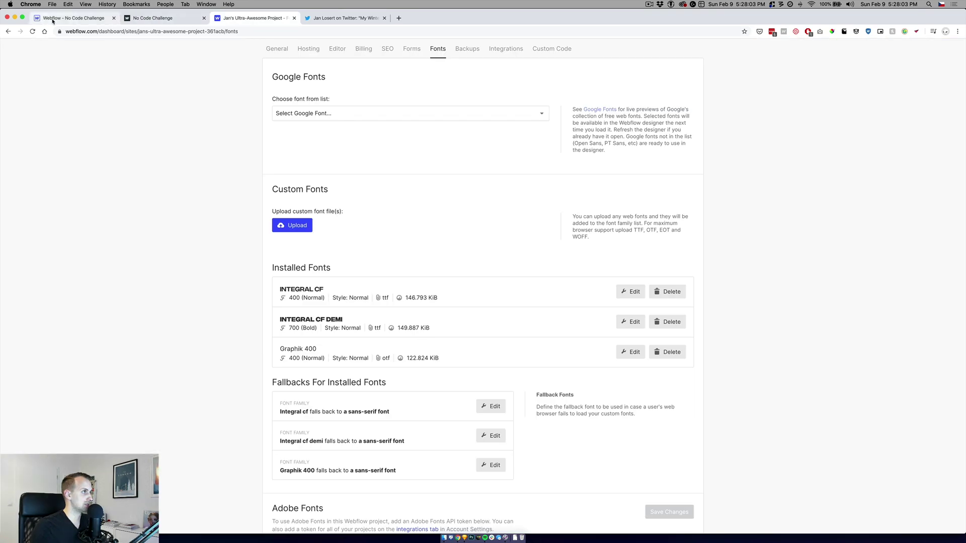
pyautogui.click(53, 18)
pyautogui.click(252, 18)
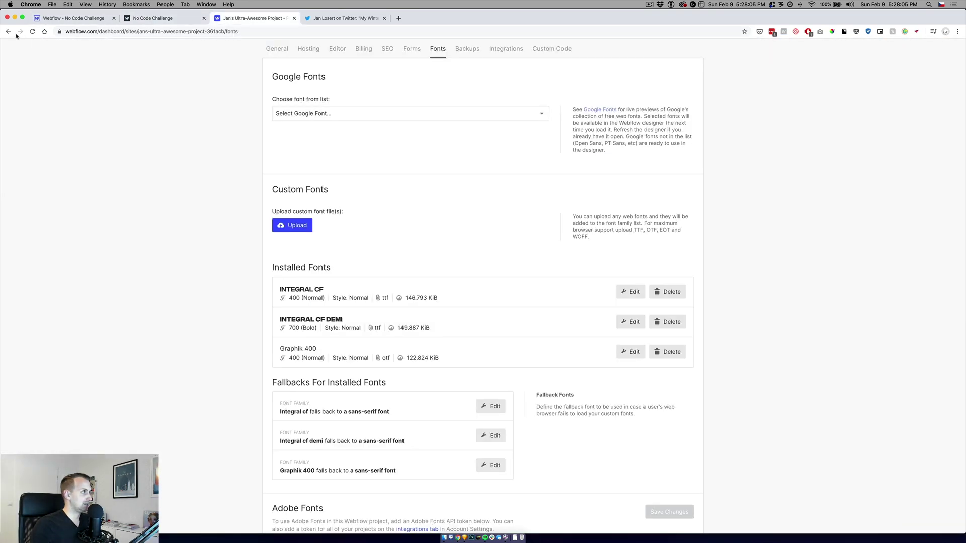
pyautogui.scroll(2, 285, 176)
pyautogui.click(592, 75)
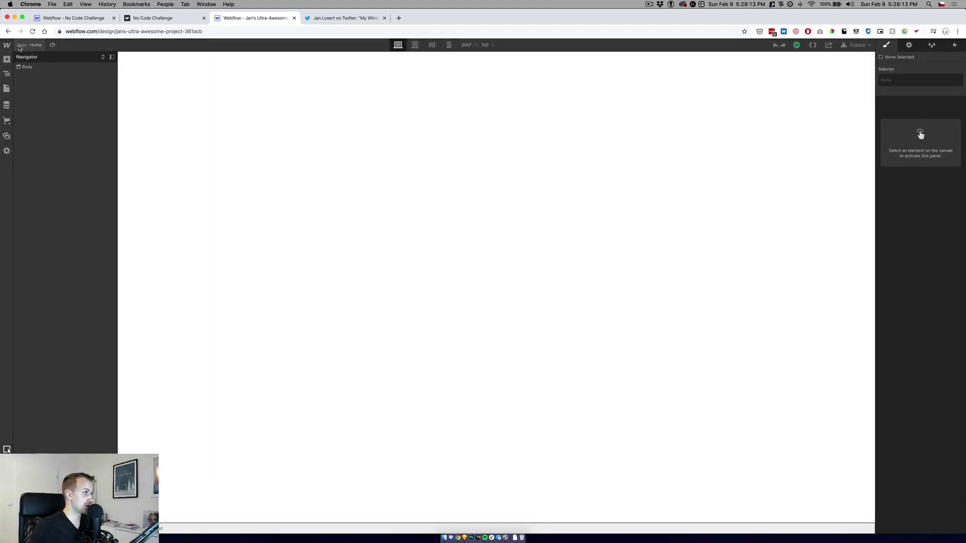
# Add a Background Video element to the page body
pyautogui.click(7, 59)
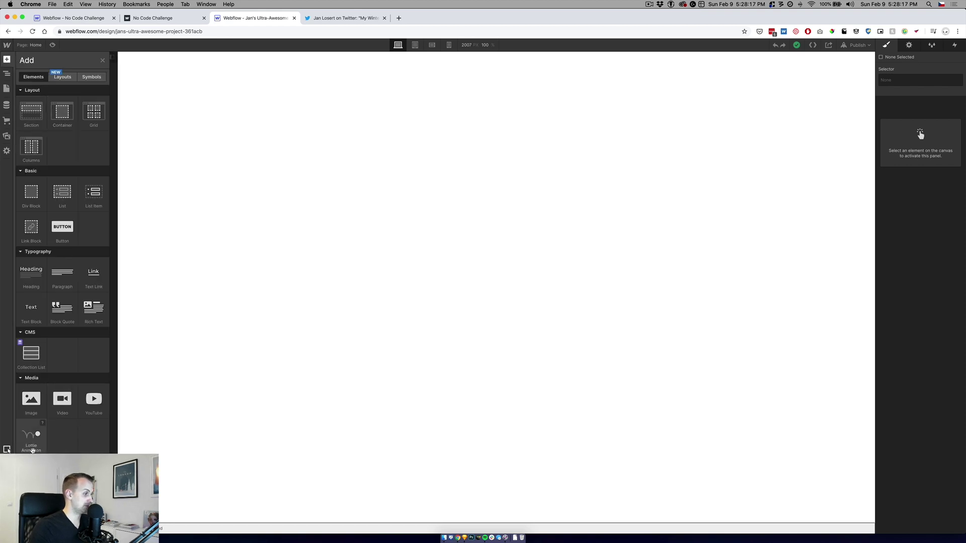
pyautogui.scroll(-3, 31, 402)
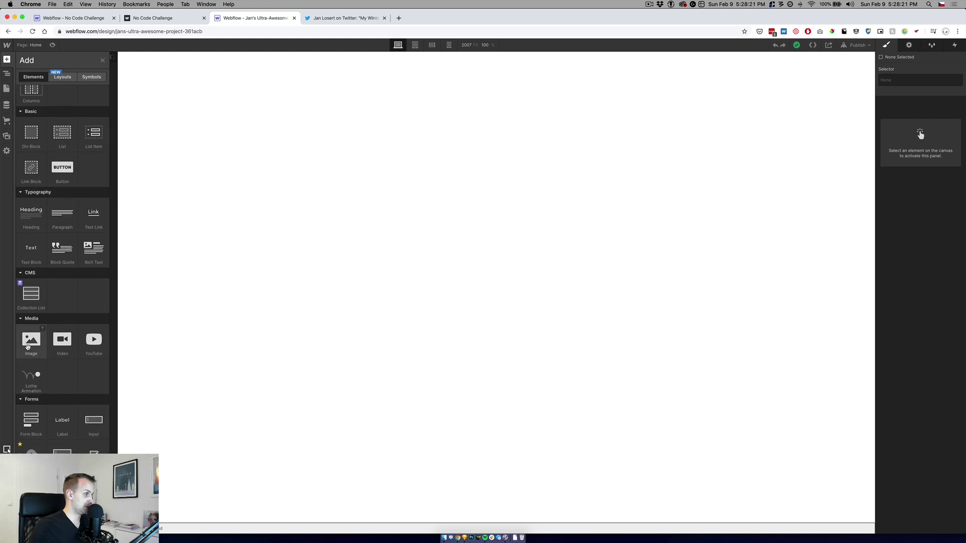
pyautogui.scroll(3, 28, 347)
pyautogui.scroll(-2, 28, 347)
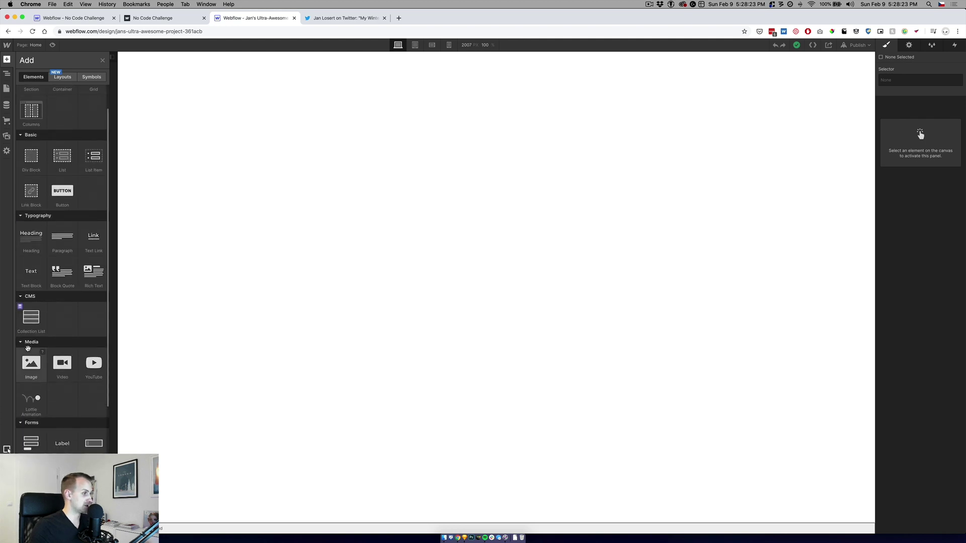
pyautogui.scroll(-2, 30, 348)
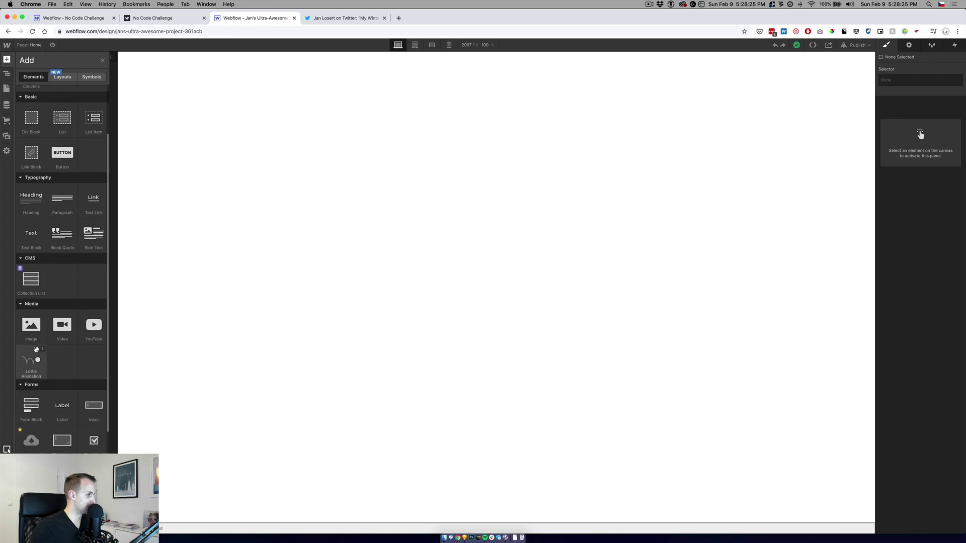
pyautogui.scroll(-5, 37, 349)
pyautogui.click(31, 404)
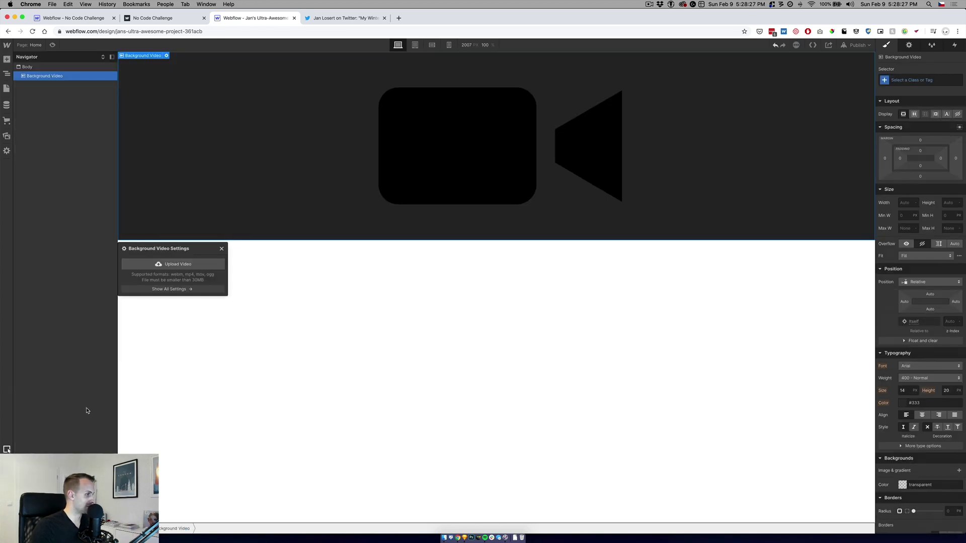
# Upload the Pexels MP4 file from the Desktop to the background video element
pyautogui.click(173, 264)
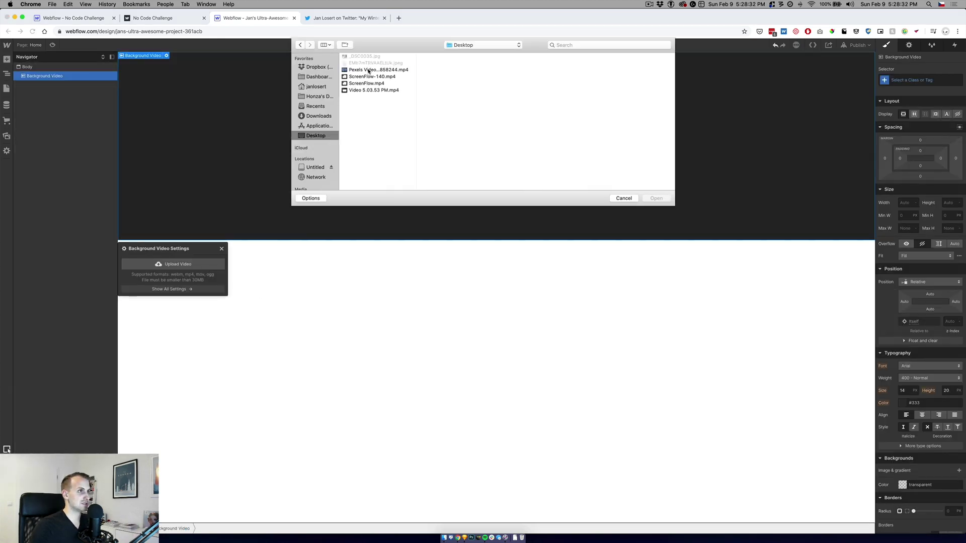
pyautogui.click(368, 70)
pyautogui.click(656, 199)
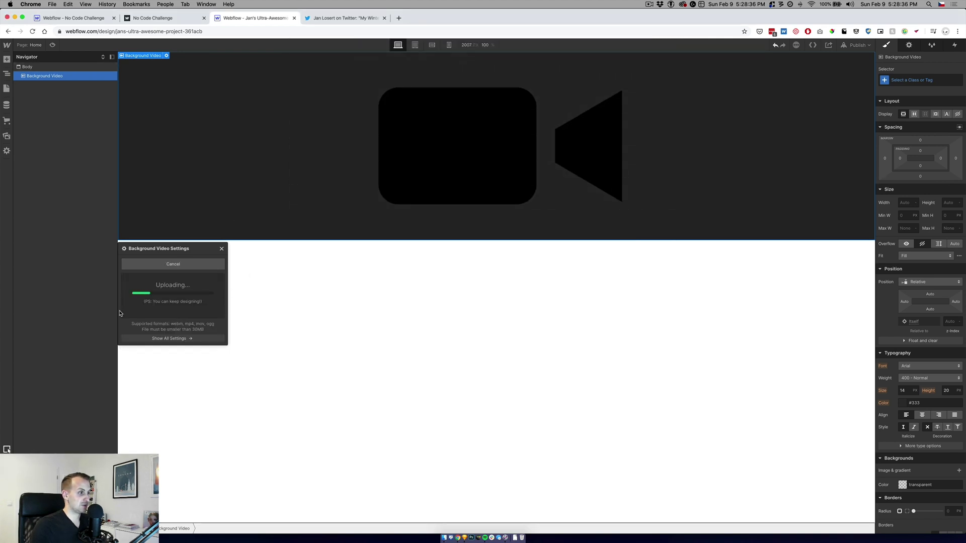
# Set the background video's width to 470 px and height to 640 px
pyautogui.click(908, 203)
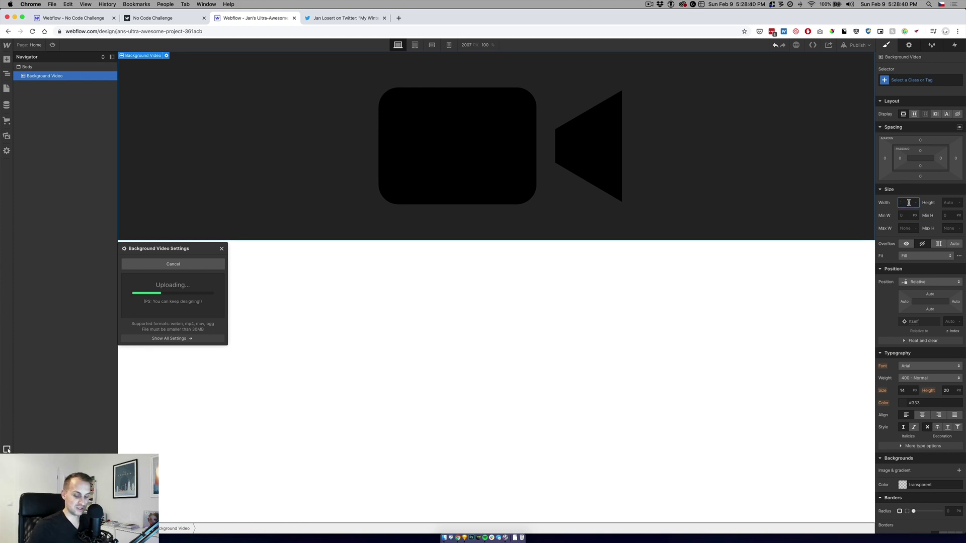
pyautogui.write('470')
pyautogui.press('Tab')
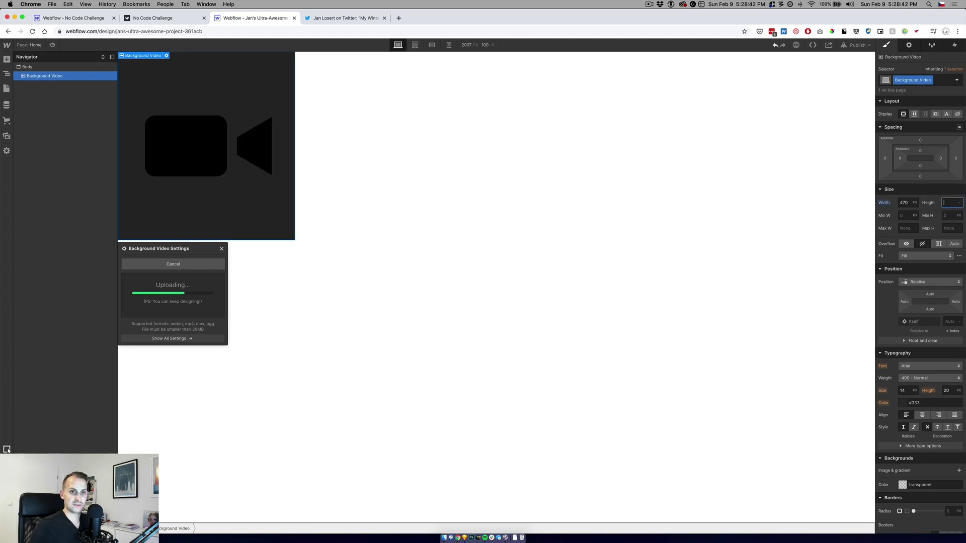
pyautogui.write('64')
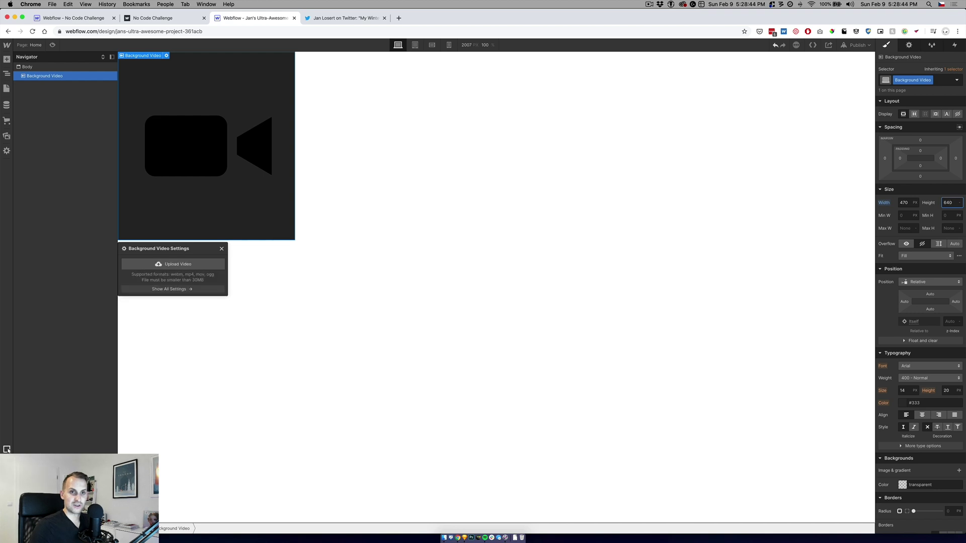
pyautogui.write('0')
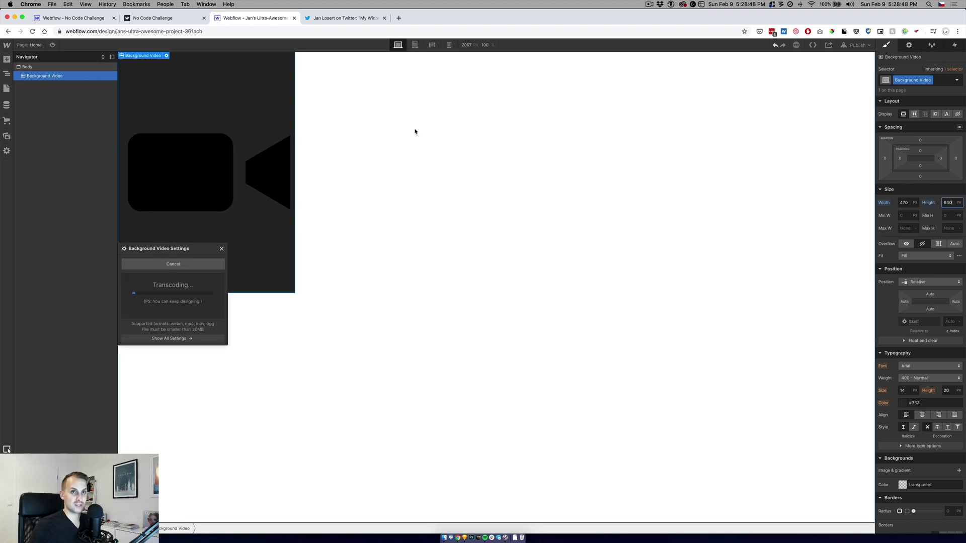
# Set the Body's background colour to #0d1938, copying it in Sketch from the Winter is Coming artboard's background and returning to Chrome to apply it
pyautogui.click(27, 66)
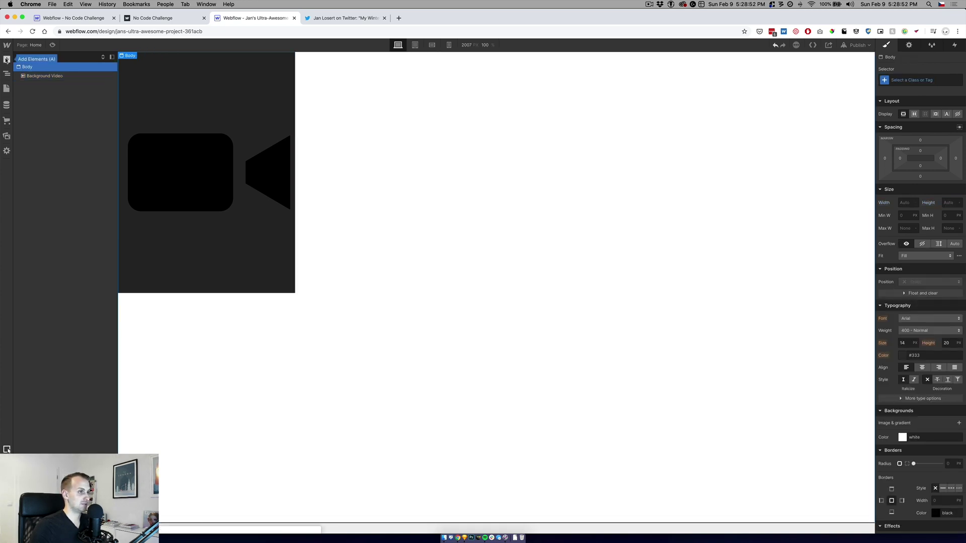
pyautogui.click(463, 538)
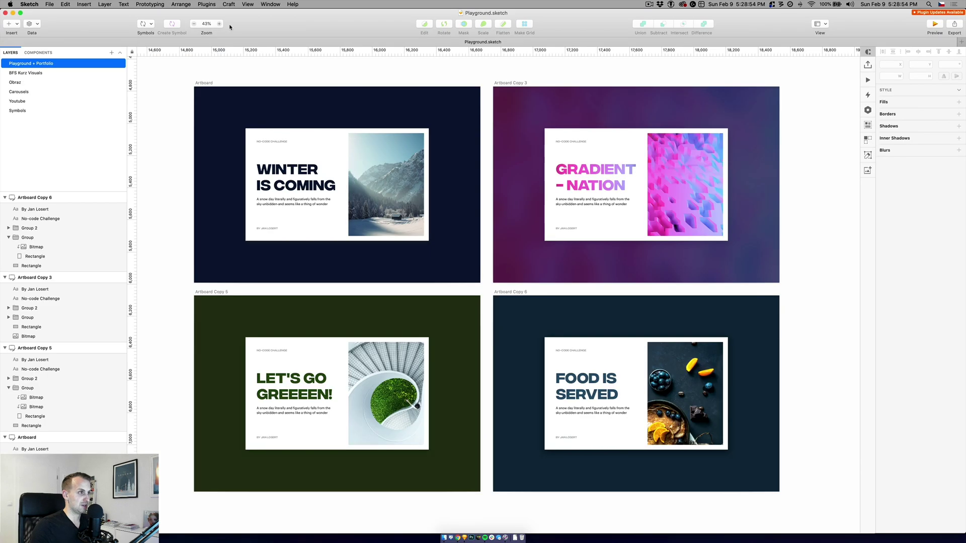
pyautogui.click(217, 87)
pyautogui.click(951, 128)
pyautogui.hotkey('ctrl', 'c')
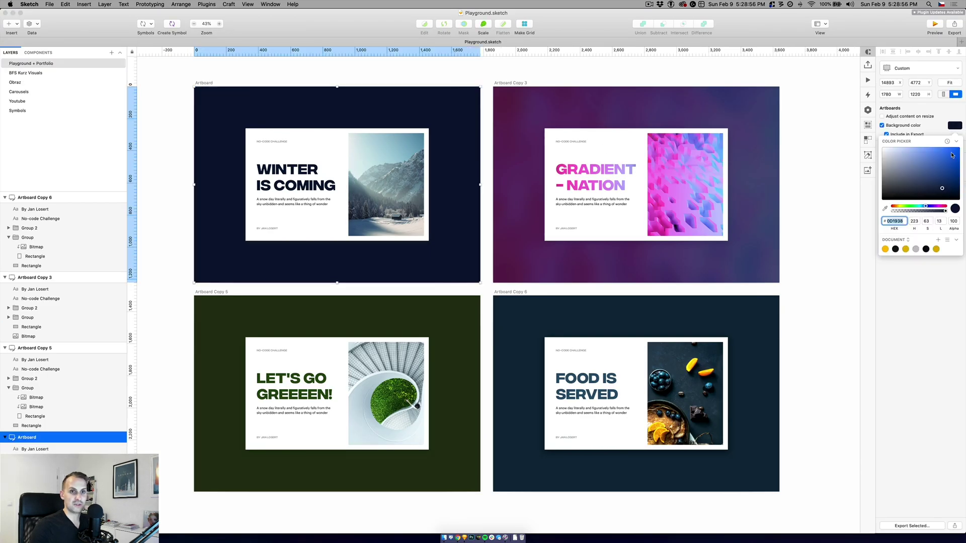
pyautogui.click(457, 538)
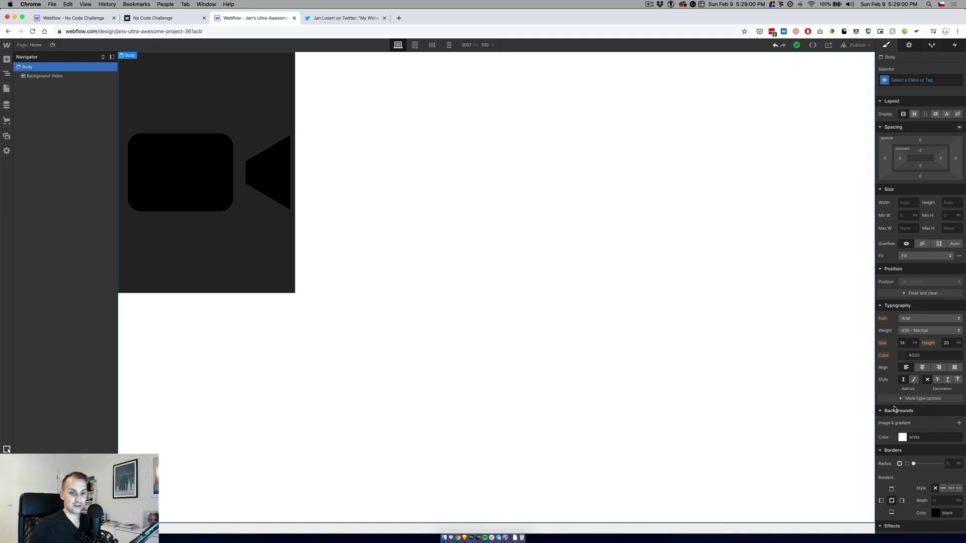
pyautogui.click(918, 437)
pyautogui.hotkey('ctrl', 'v')
pyautogui.press('Return')
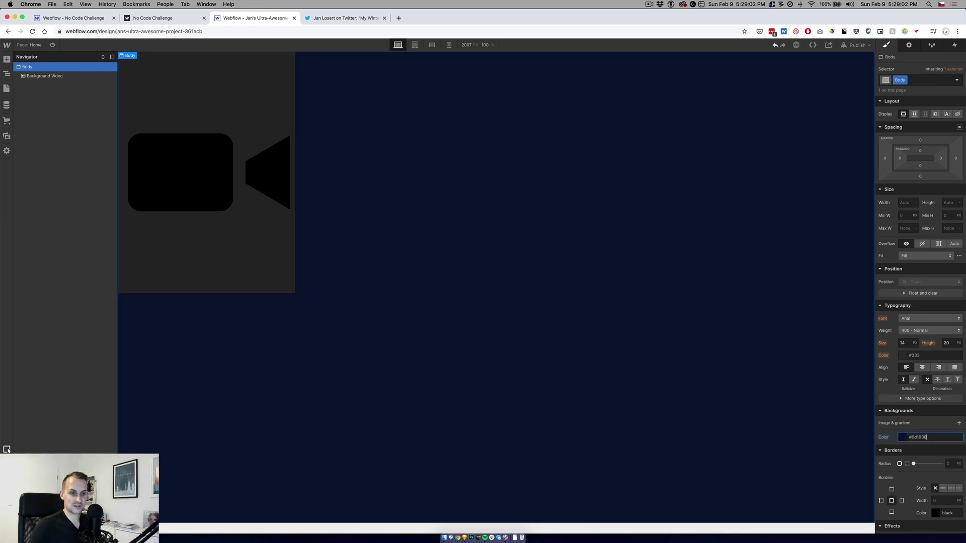
# Add a Div Block to the Body and position it absolutely with 0% offsets on all four sides
pyautogui.click(7, 59)
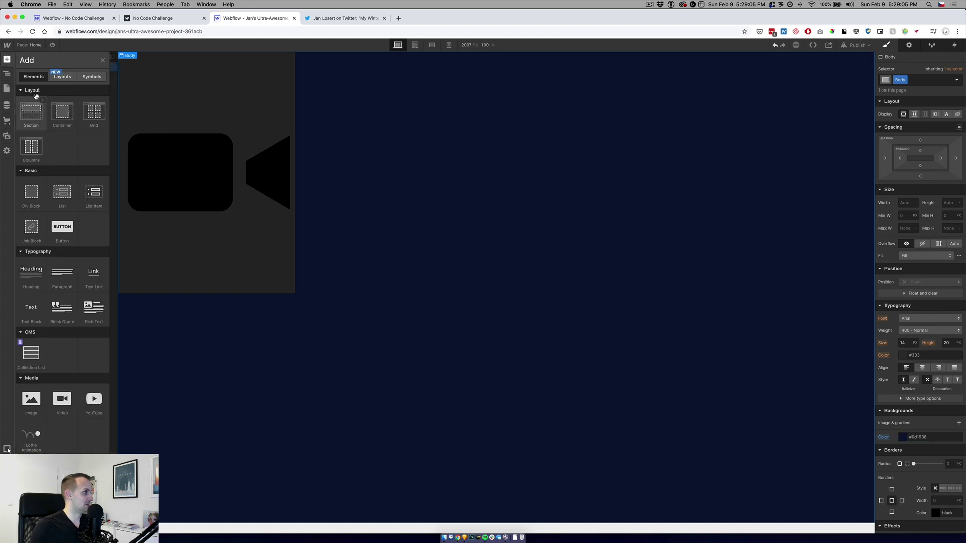
pyautogui.click(26, 196)
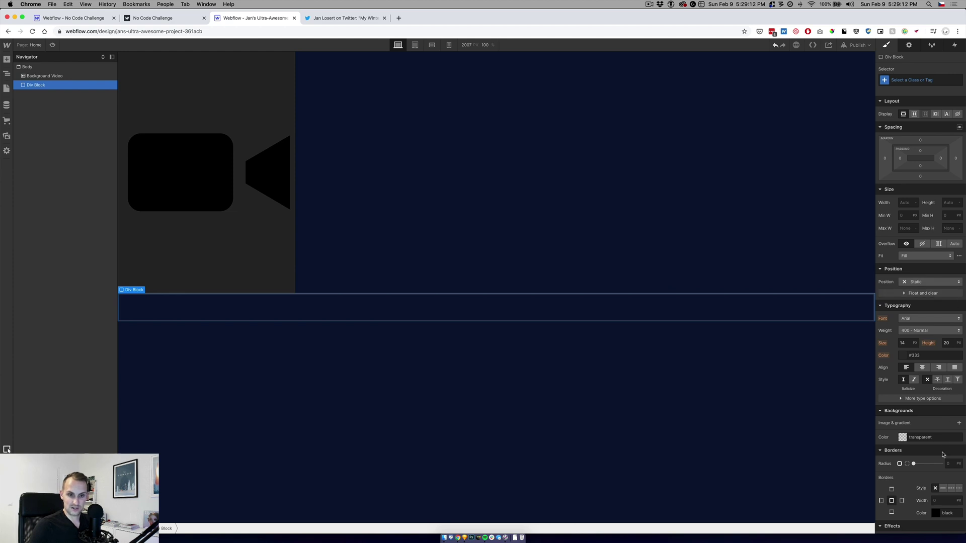
pyautogui.scroll(-3, 942, 444)
pyautogui.scroll(3, 943, 455)
pyautogui.click(926, 281)
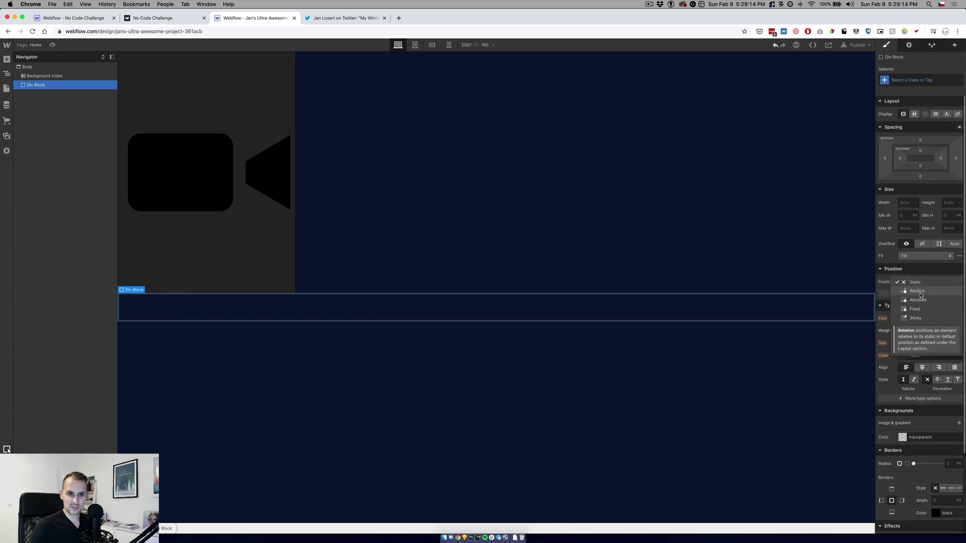
pyautogui.click(917, 299)
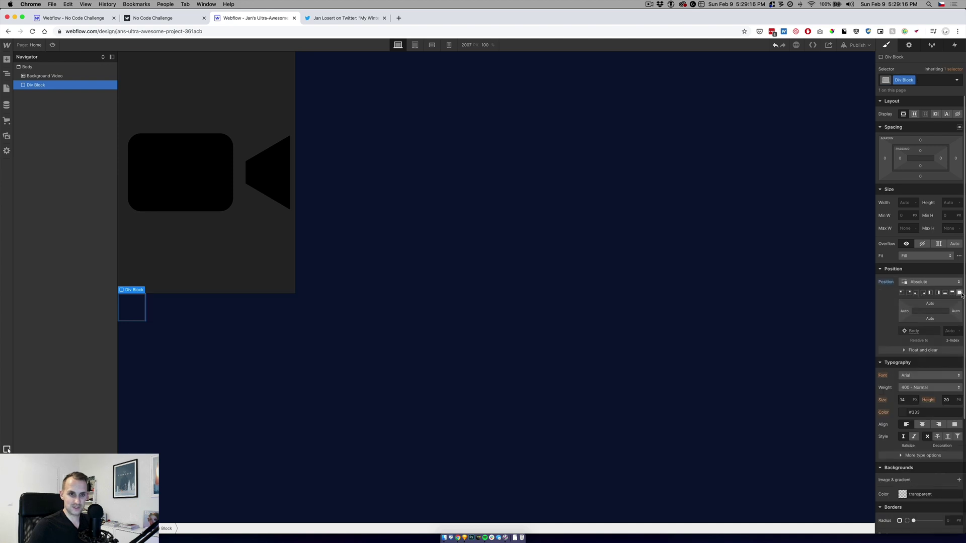
pyautogui.click(954, 293)
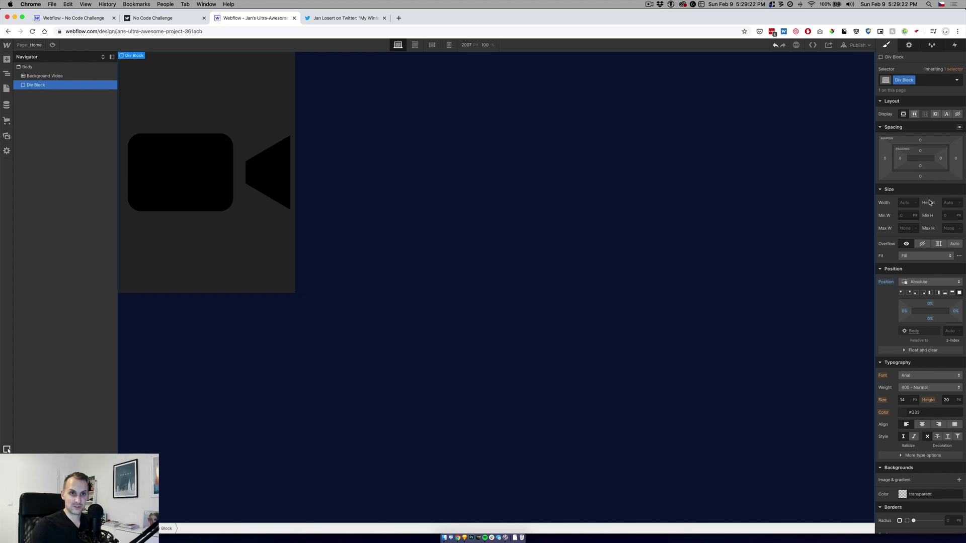
# Make the full-screen Div Block a vertical flexbox with its children centred on both axes
pyautogui.click(914, 115)
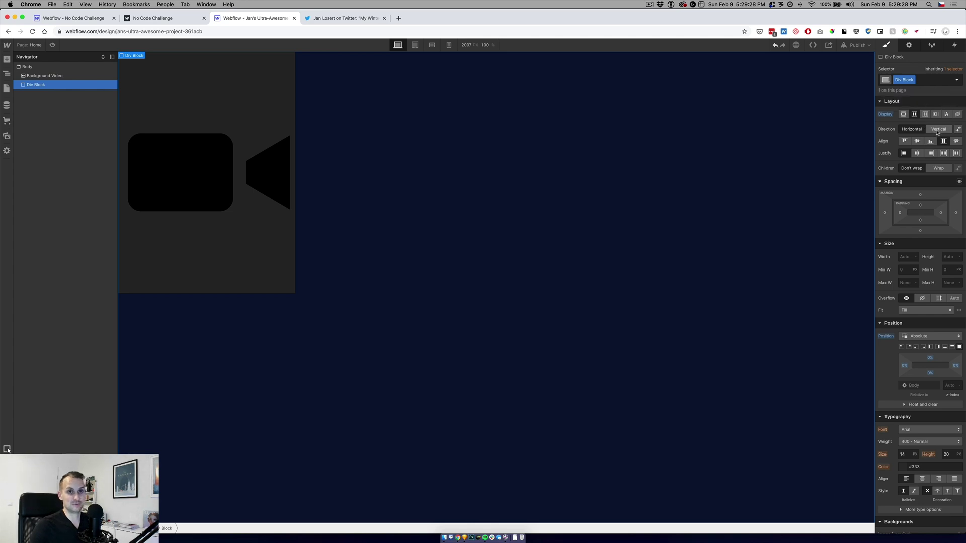
pyautogui.click(938, 130)
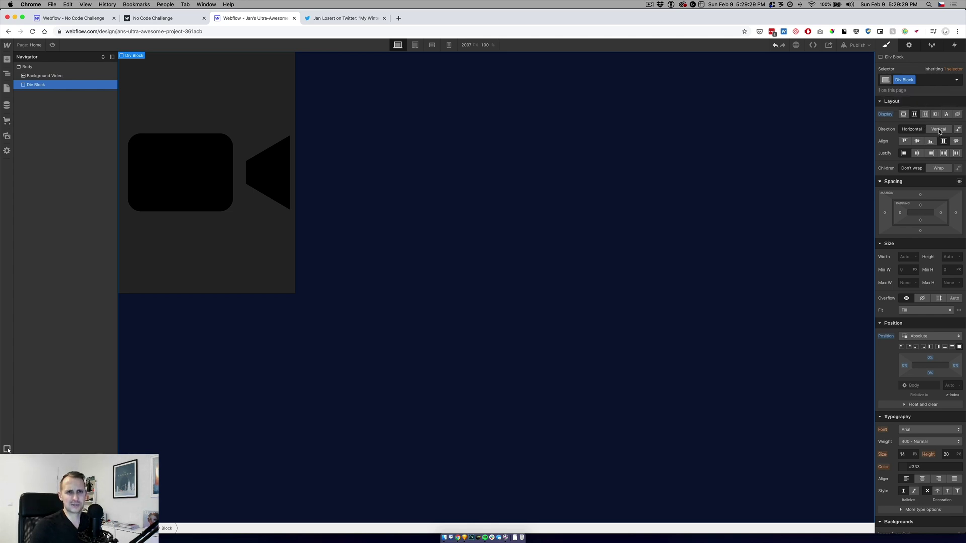
pyautogui.click(916, 141)
pyautogui.click(918, 154)
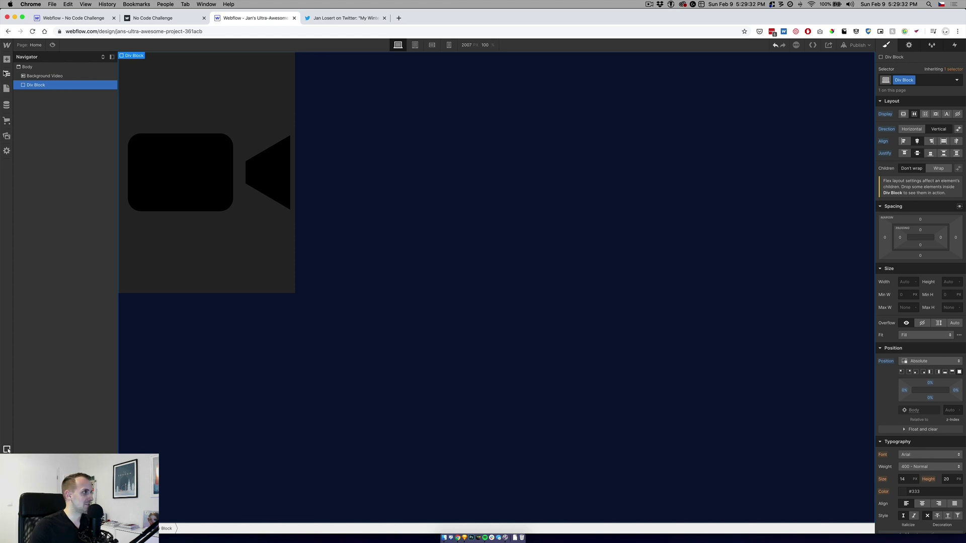
# Add a Div Block inside the flex Div Block and set its width to 1140 px
pyautogui.click(7, 60)
pyautogui.click(29, 196)
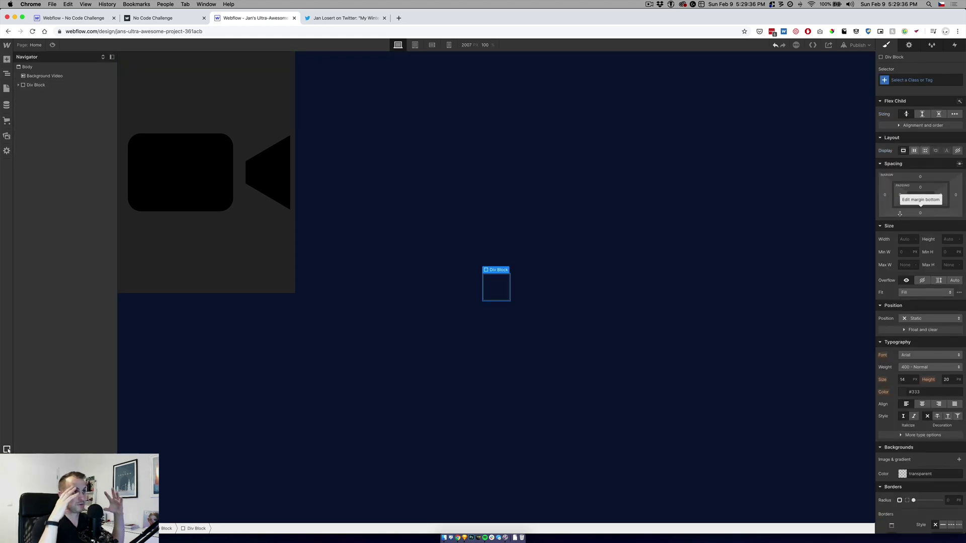
pyautogui.click(903, 240)
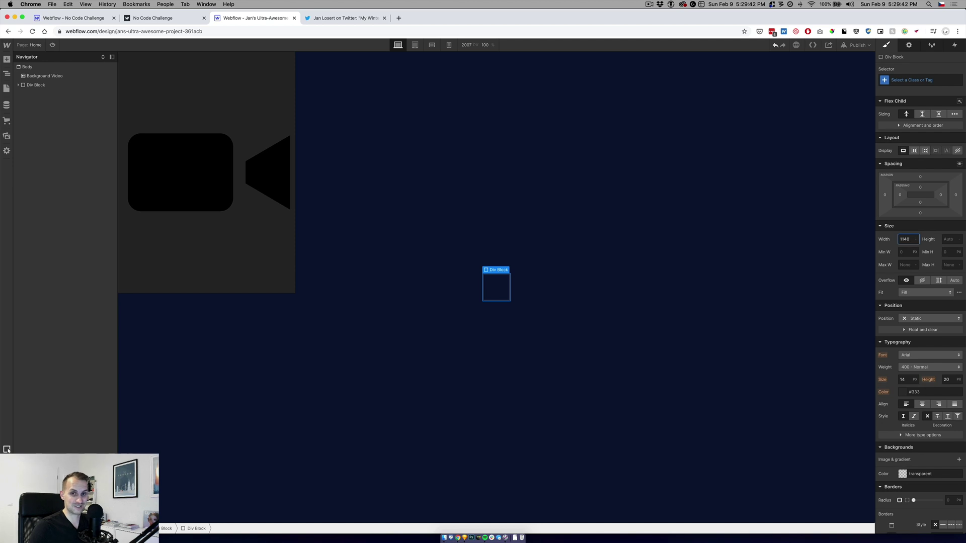
pyautogui.press('Return')
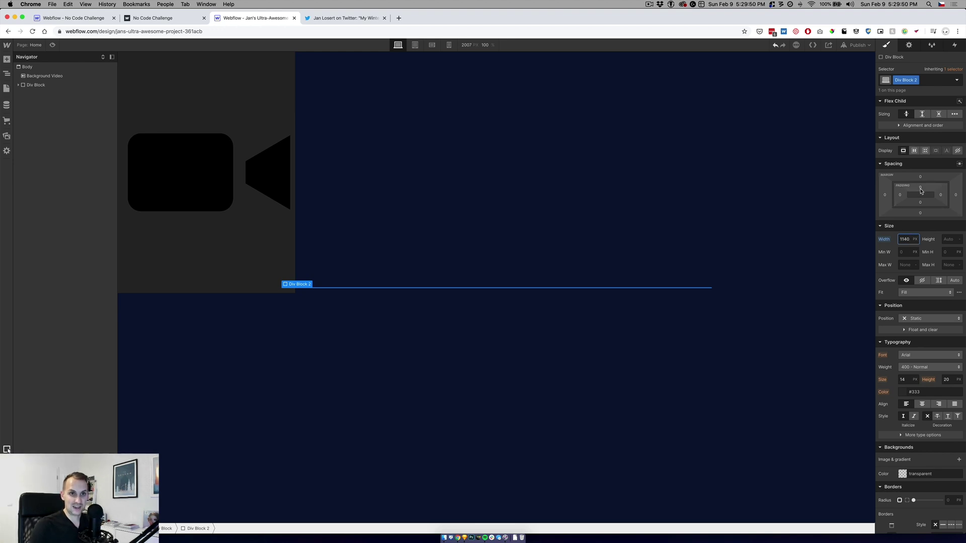
# Measure the white card's spacing around the photo on Sketch's Winter Is Coming artboard and return to Chrome
pyautogui.click(464, 538)
pyautogui.click(391, 196)
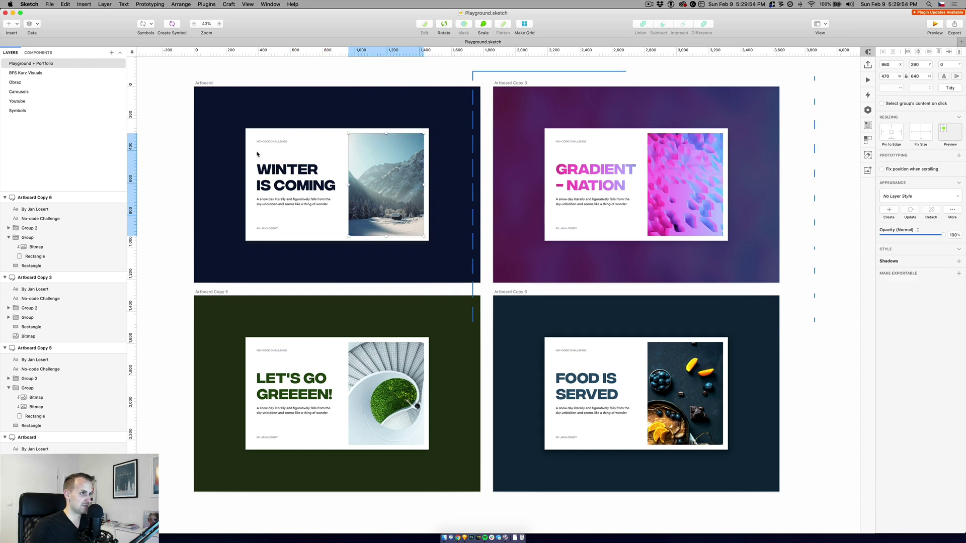
pyautogui.click(331, 135)
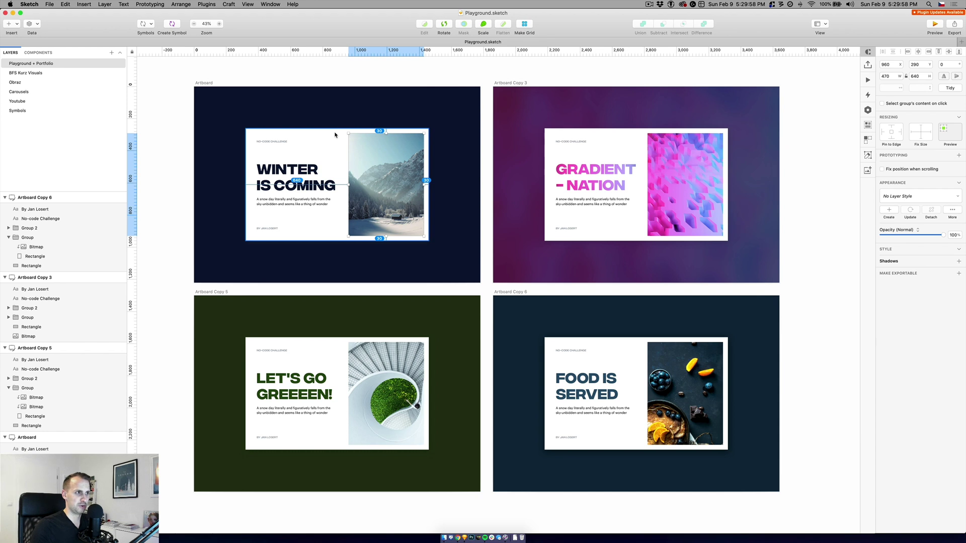
pyautogui.press('Escape')
pyautogui.click(458, 538)
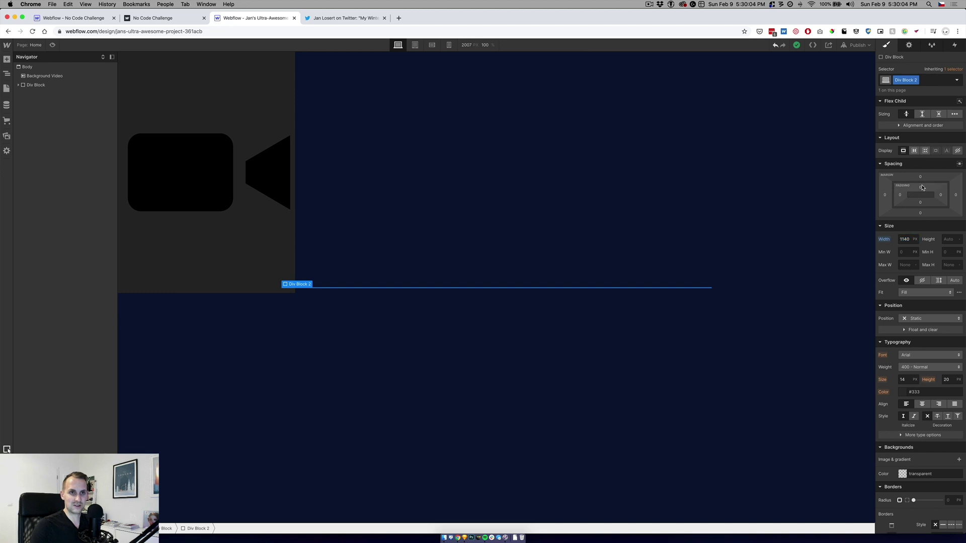
# Set the inner Div Block's padding to 40 px on all sides, with the left padding at 70 px
pyautogui.moveTo(922, 188); pyautogui.dragTo(923, 230)
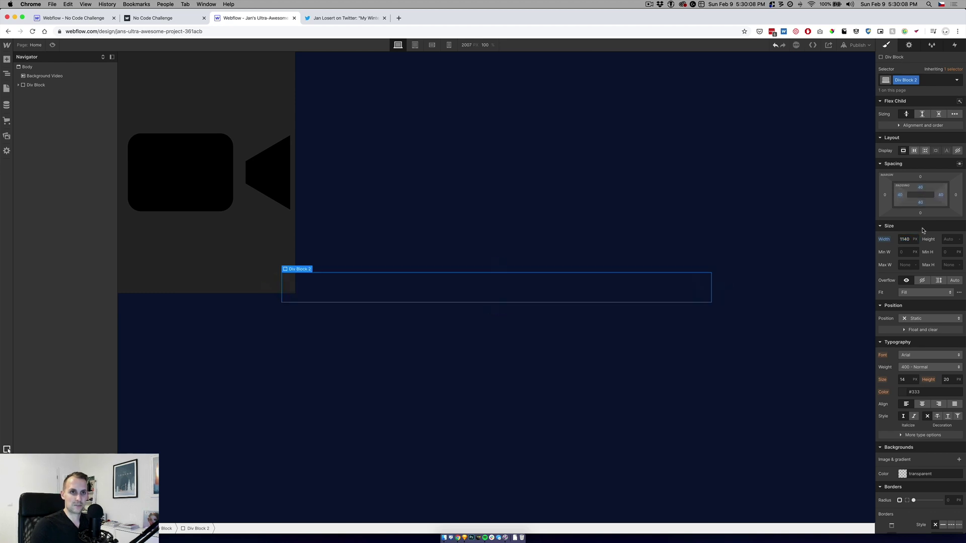
pyautogui.click(900, 196)
pyautogui.write('7')
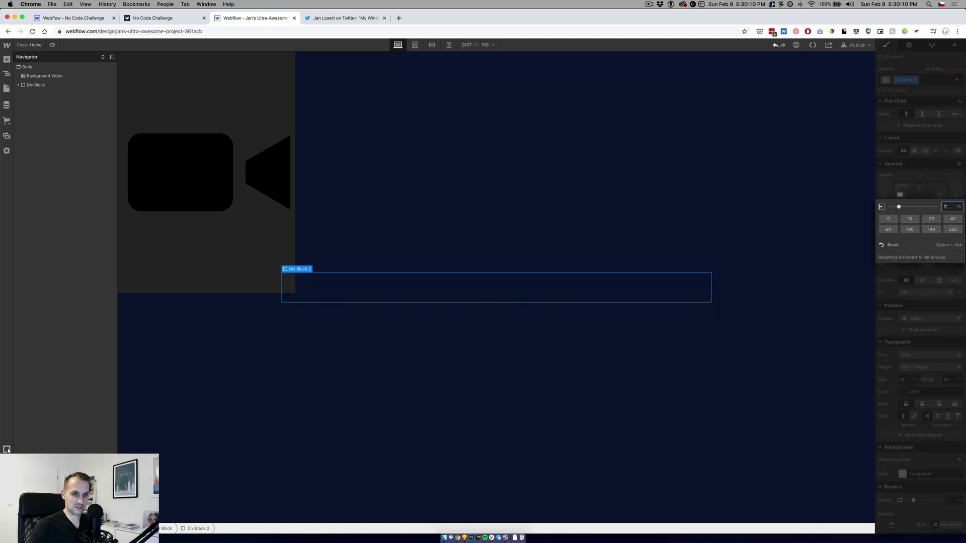
pyautogui.write('0')
pyautogui.press('Return')
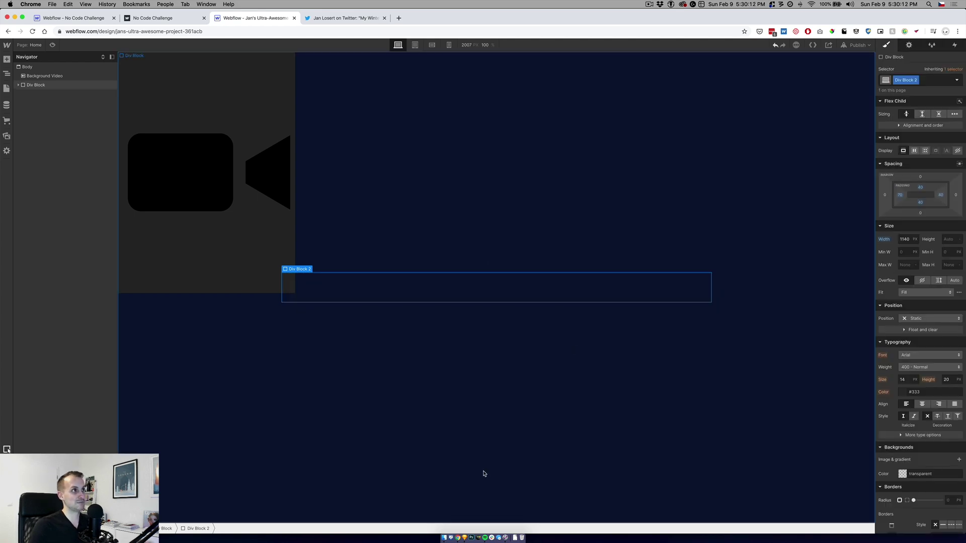
# Check the card design in Sketch, return to Chrome and set the inner Div Block's background colour to white
pyautogui.click(466, 538)
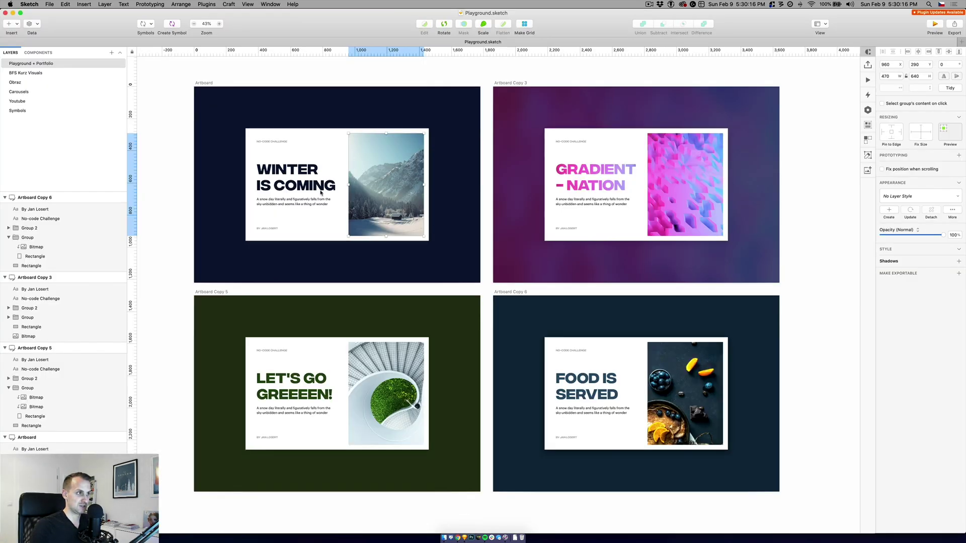
pyautogui.click(457, 537)
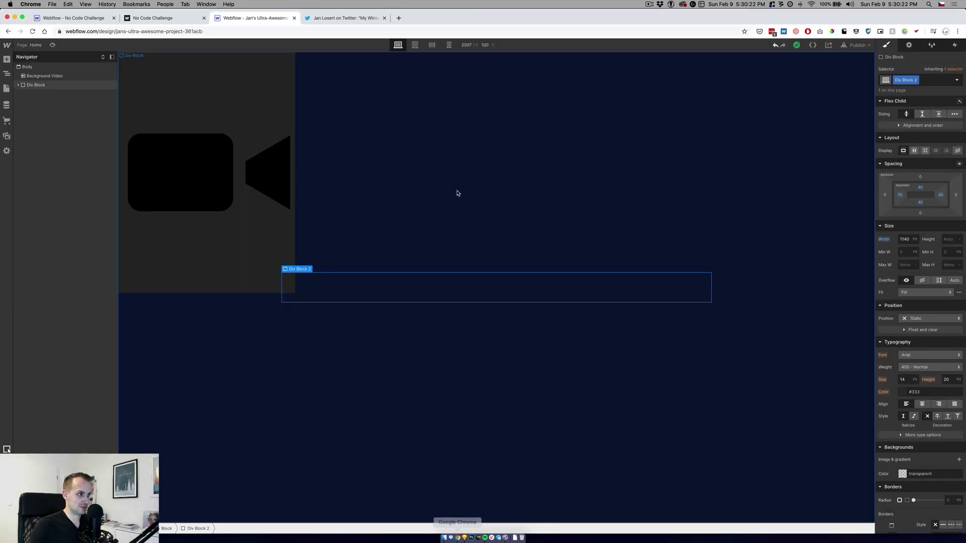
pyautogui.click(918, 474)
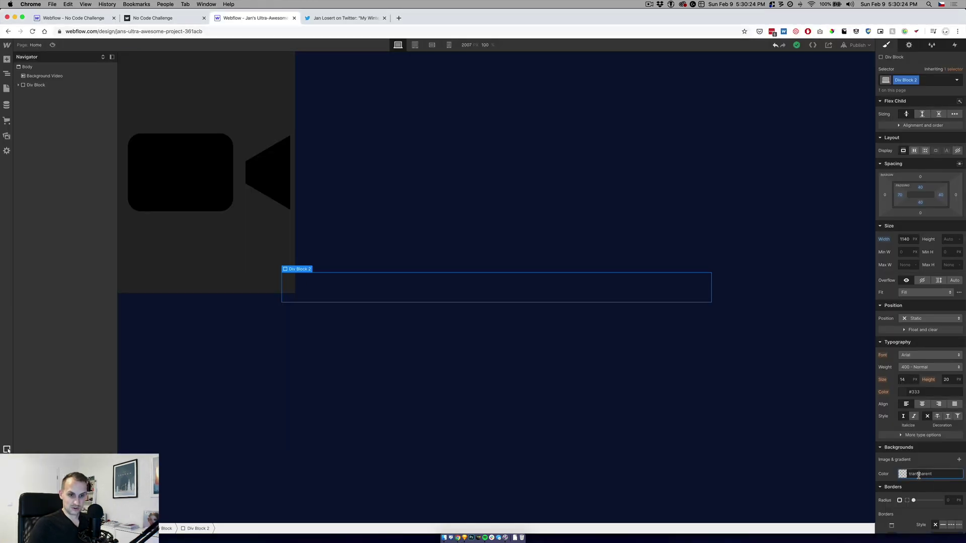
pyautogui.write('wh')
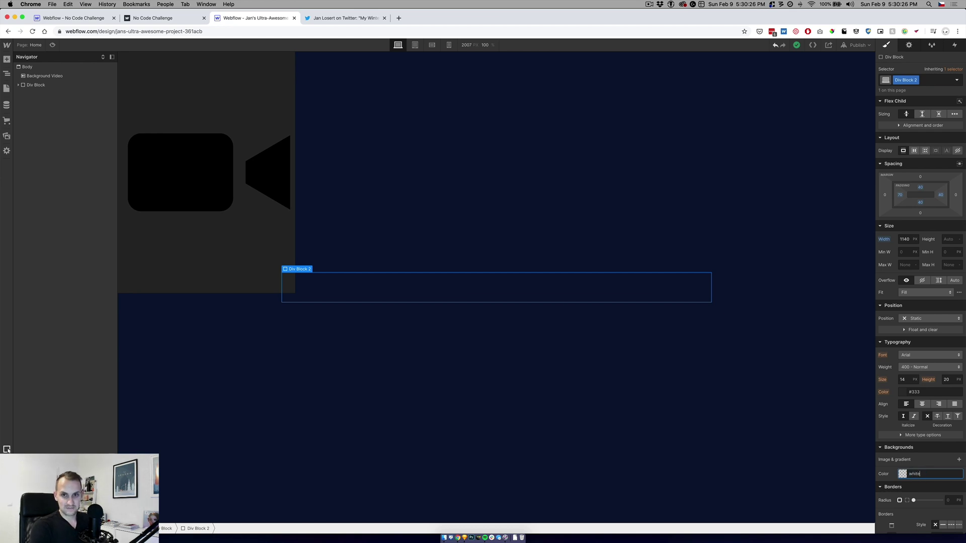
pyautogui.write('ite')
pyautogui.press('Return')
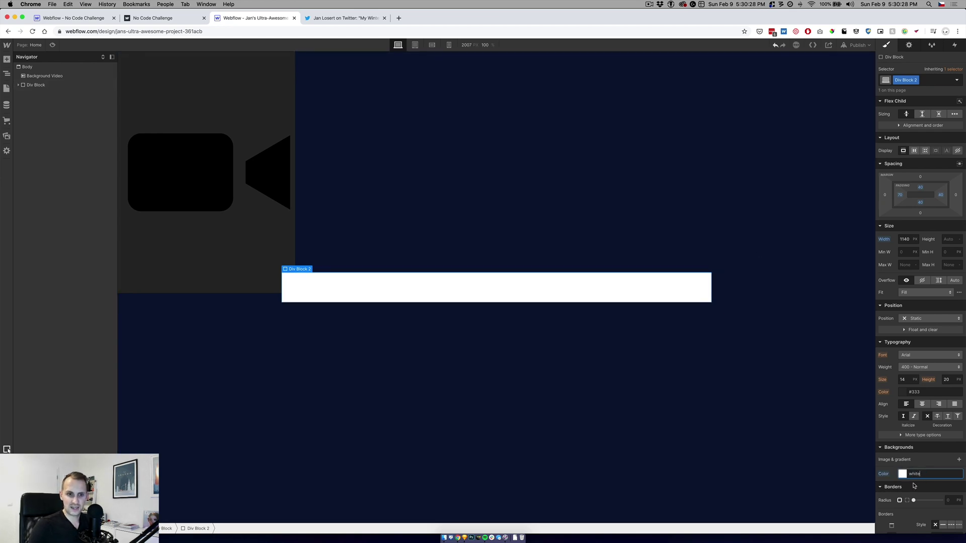
# Add an outside box shadow to the white card with angle 180, distance 10 px and blur 40 px
pyautogui.scroll(-5, 915, 485)
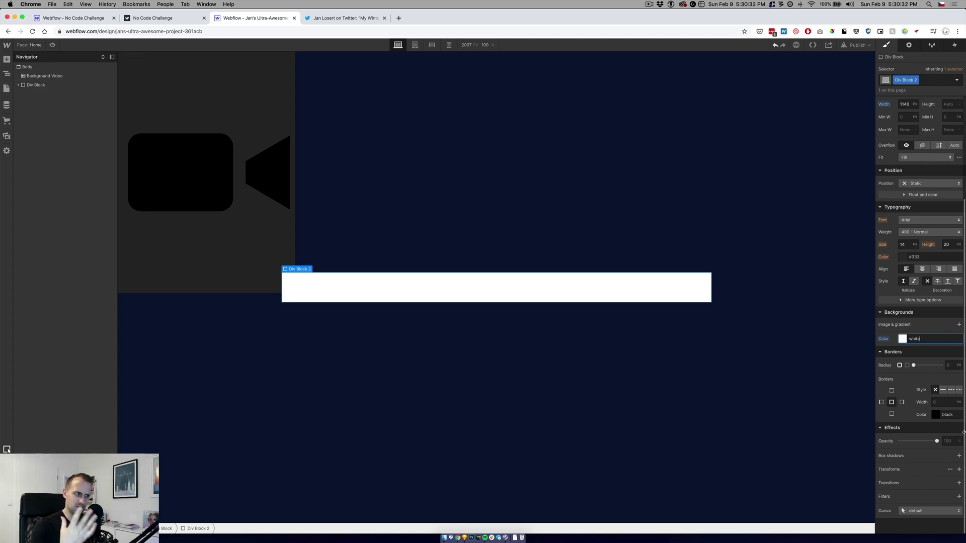
pyautogui.click(959, 456)
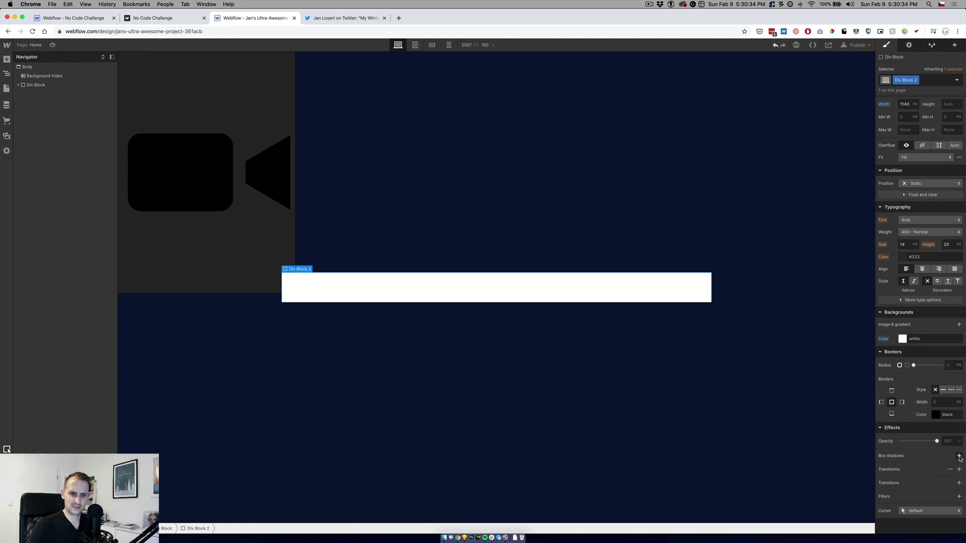
pyautogui.click(946, 402)
pyautogui.write('18')
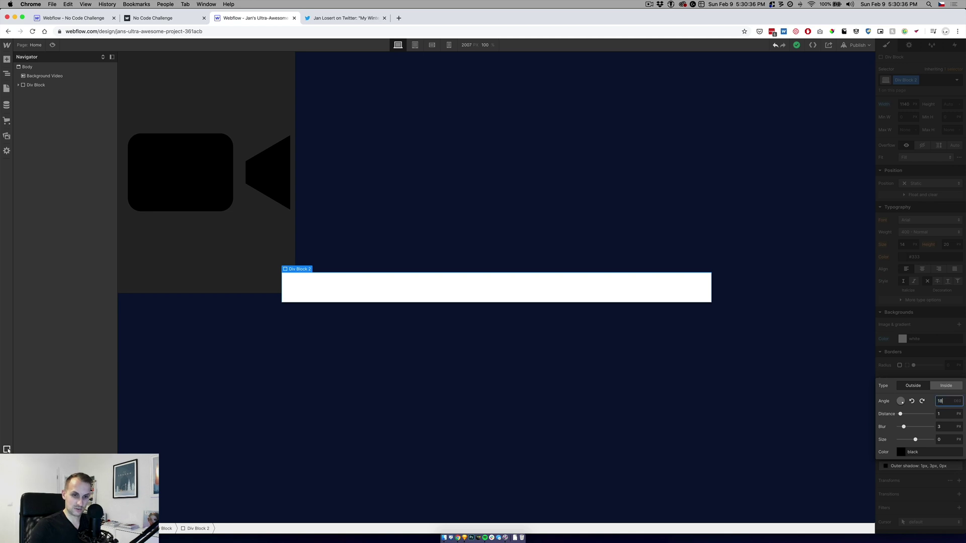
pyautogui.write('0')
pyautogui.click(943, 414)
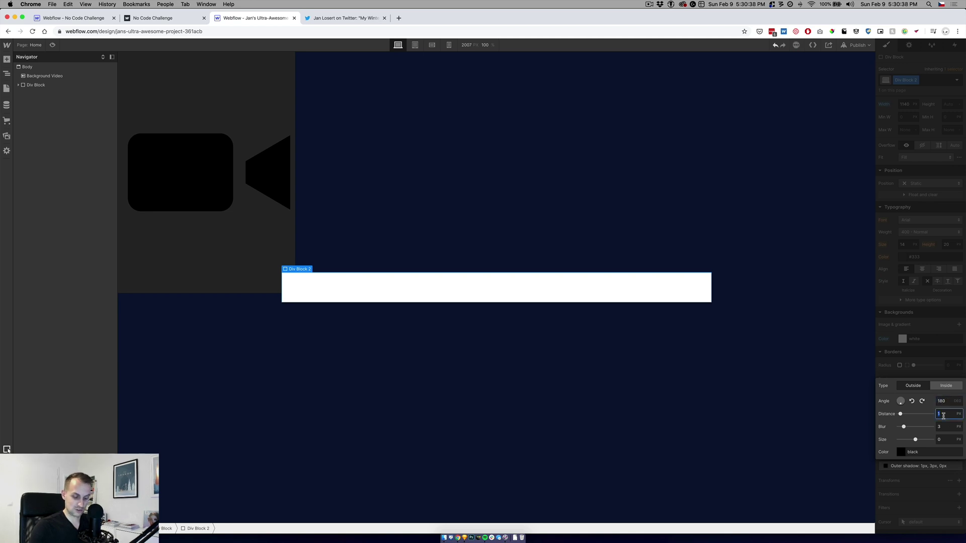
pyautogui.write('10')
pyautogui.press('Tab')
pyautogui.write('40')
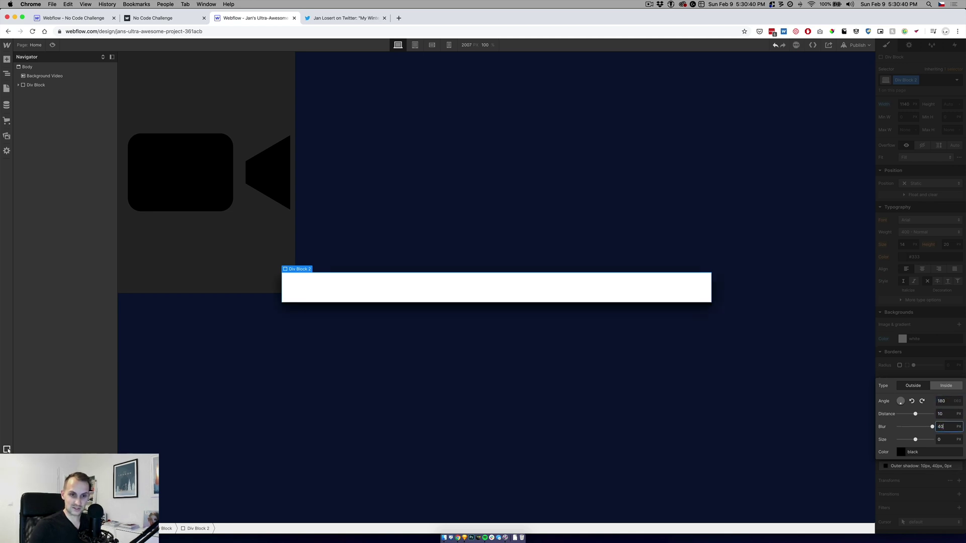
pyautogui.press('Tab')
# Colour the box shadow with a darkened sample of the body's navy, #050d22, at 20% opacity
pyautogui.press('Tab')
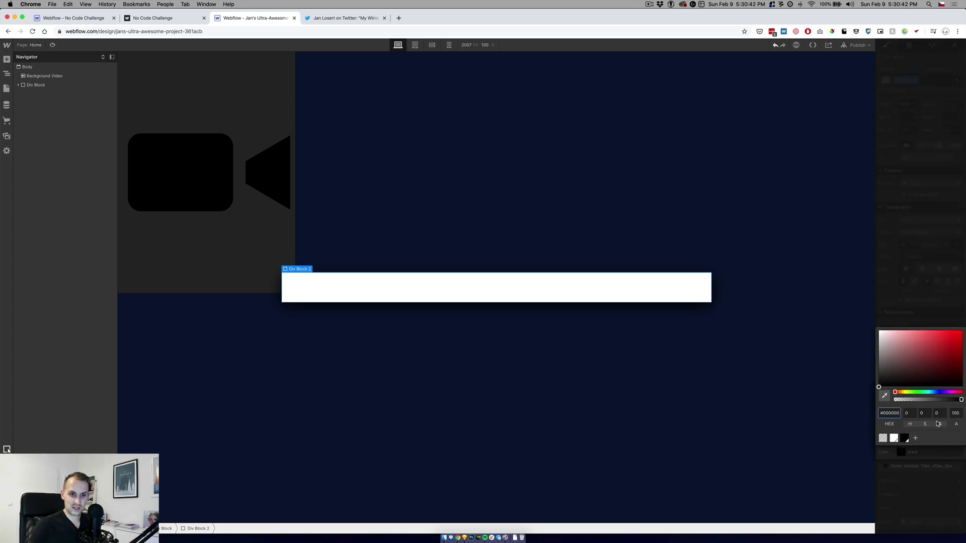
pyautogui.click(884, 396)
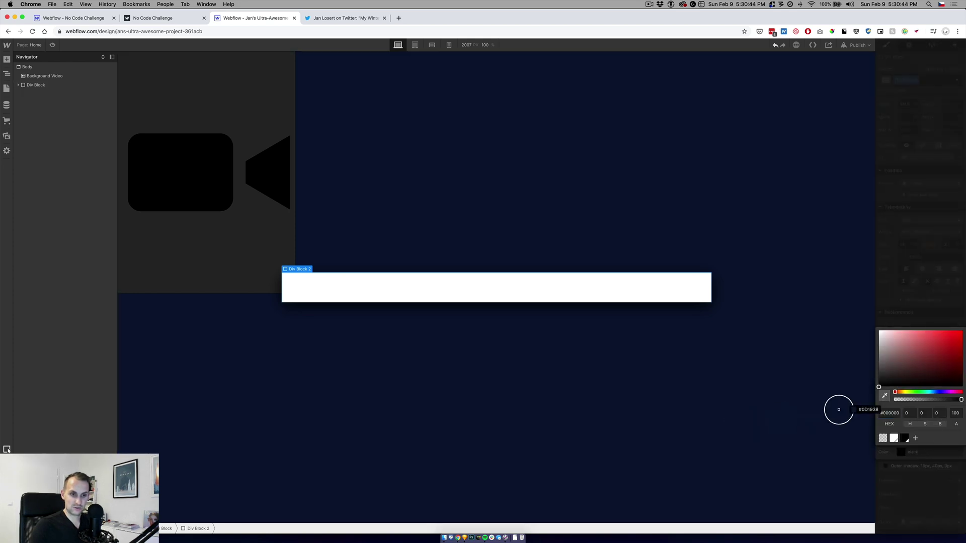
pyautogui.click(820, 408)
pyautogui.moveTo(950, 378); pyautogui.dragTo(950, 381)
pyautogui.click(959, 413)
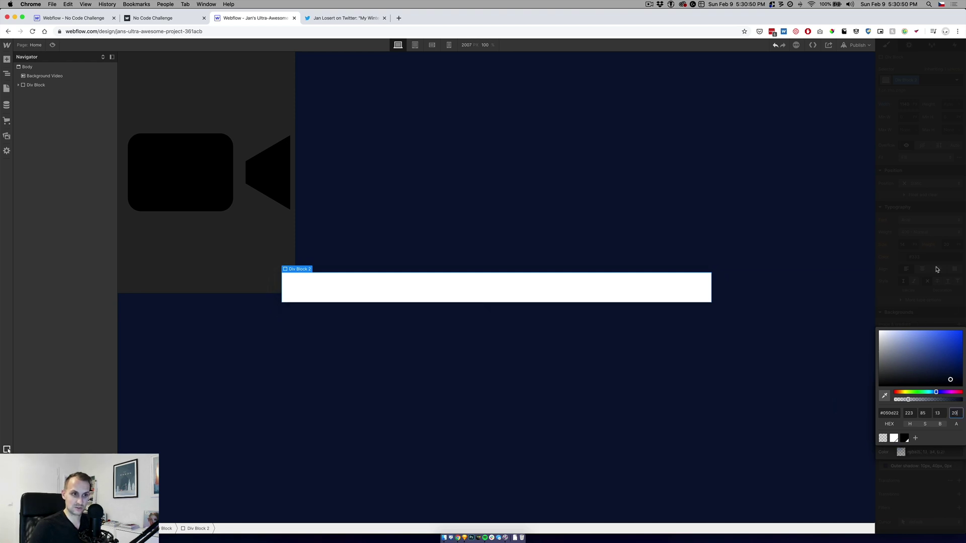
pyautogui.click(908, 320)
pyautogui.click(930, 347)
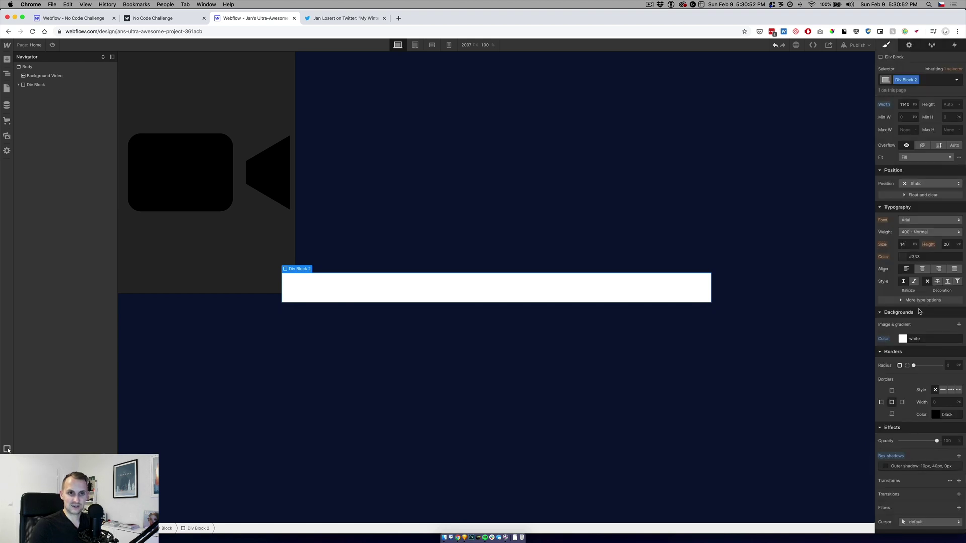
# Add a Grid element inside the white card, Div Block 2
pyautogui.scroll(5, 918, 311)
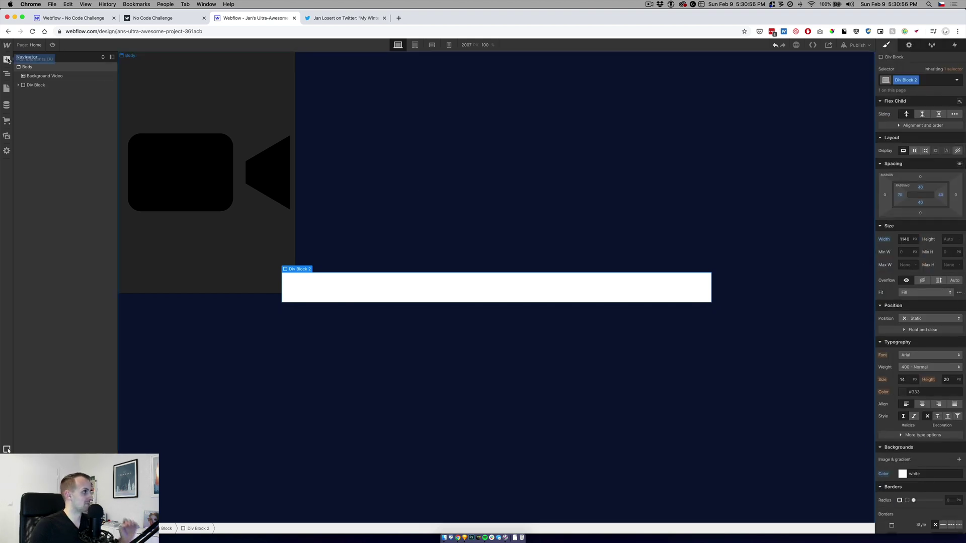
pyautogui.click(19, 85)
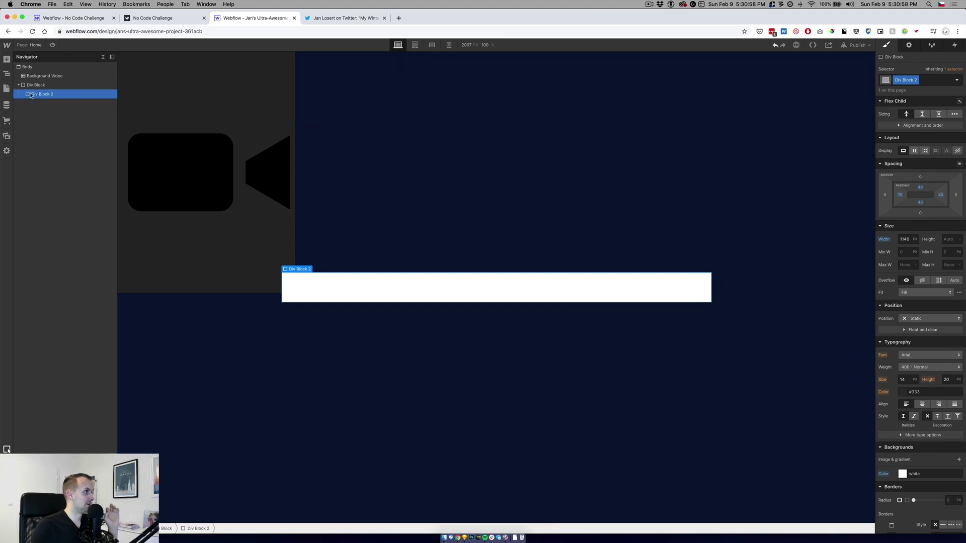
pyautogui.press('a')
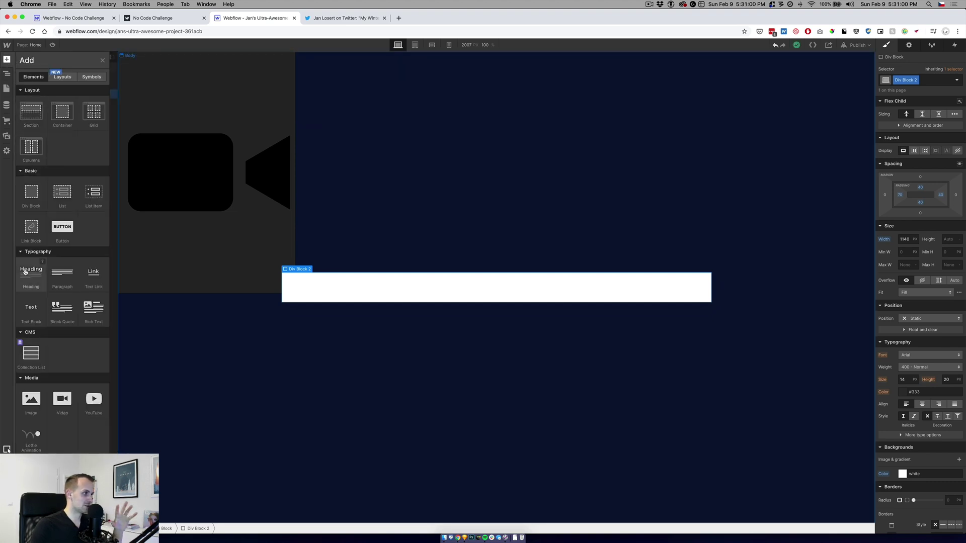
pyautogui.click(90, 116)
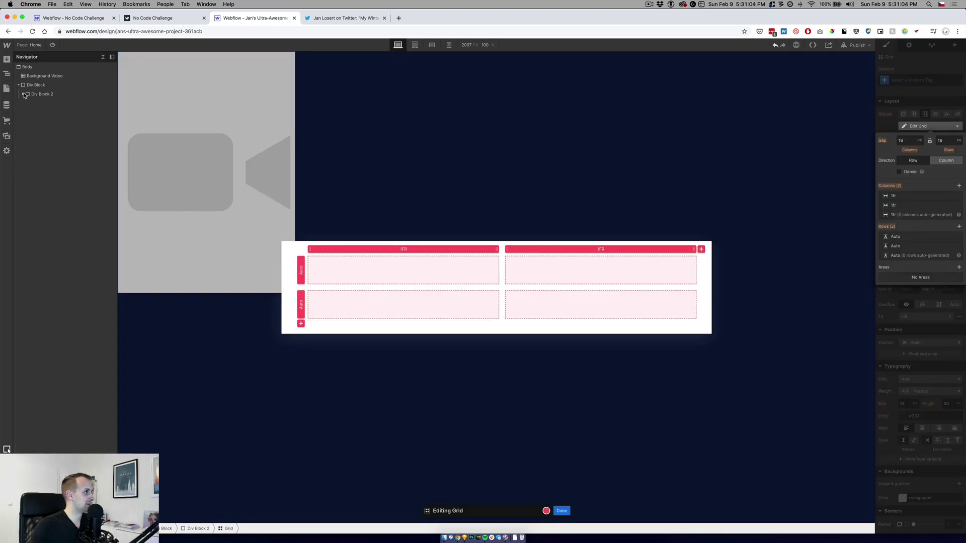
# Reduce the Grid to a single row, set its first column to 1.75fr and finish editing it
pyautogui.click(23, 94)
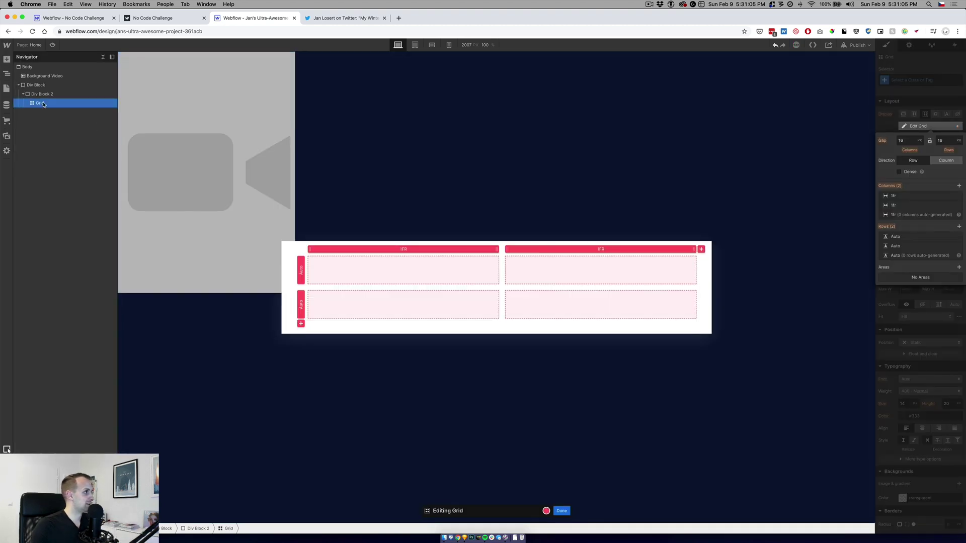
pyautogui.click(958, 246)
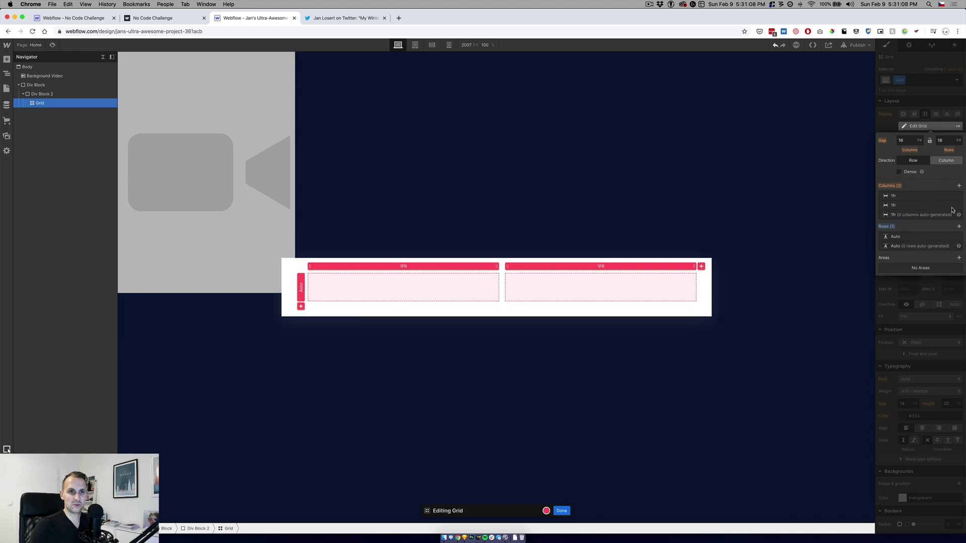
pyautogui.click(895, 197)
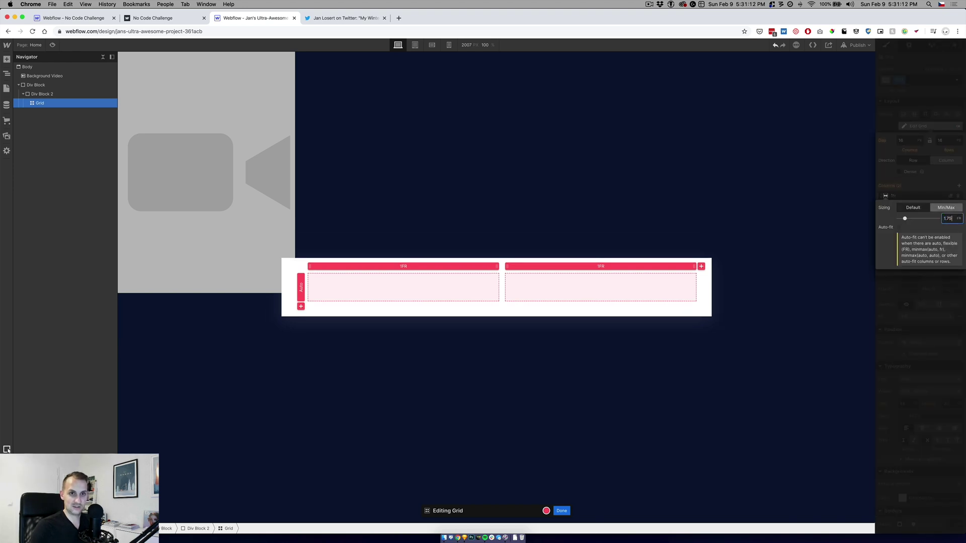
pyautogui.write('1.75')
pyautogui.press('Return')
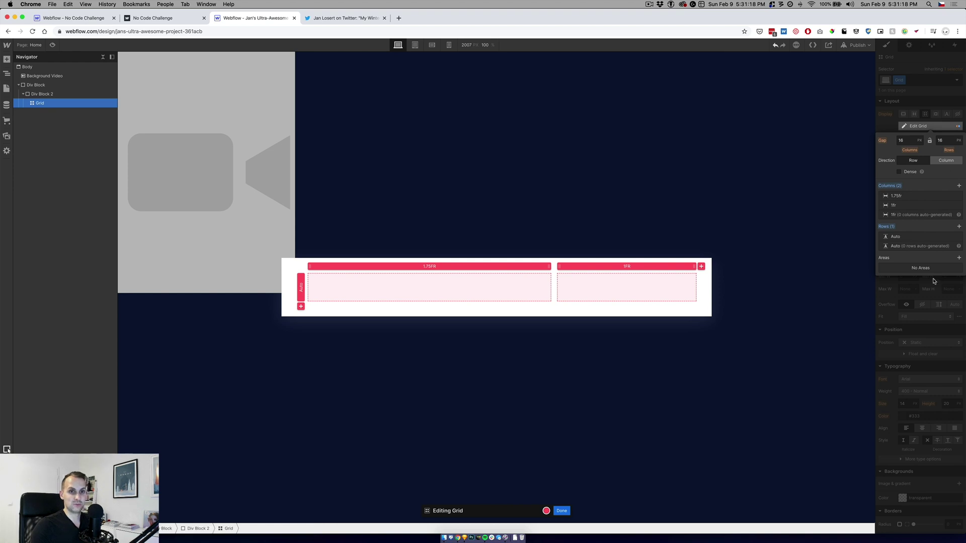
pyautogui.click(562, 510)
# Move the Background Video element into the Grid inside the white card
pyautogui.moveTo(29, 84); pyautogui.dragTo(39, 95)
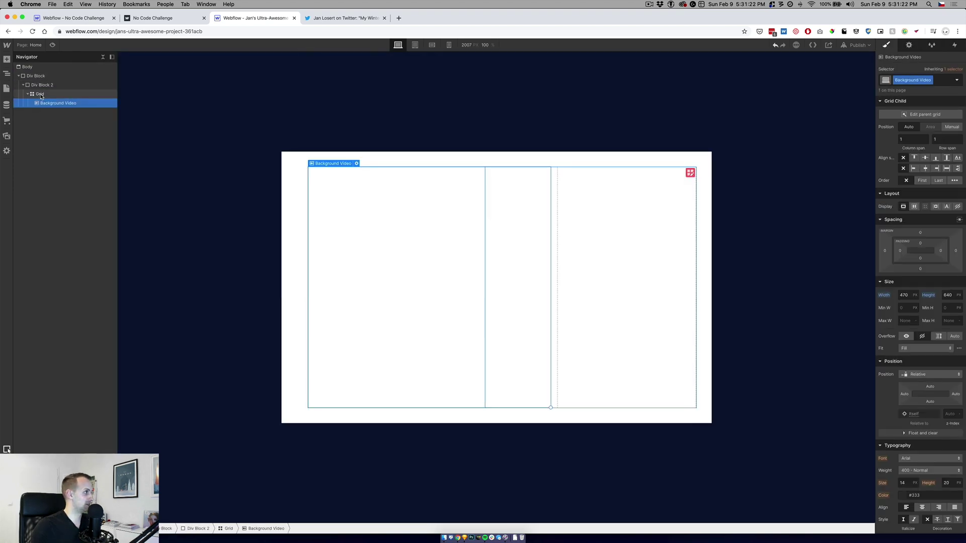
# Give the Background Video inside the Grid a z-index of 10
pyautogui.click(40, 94)
pyautogui.click(36, 103)
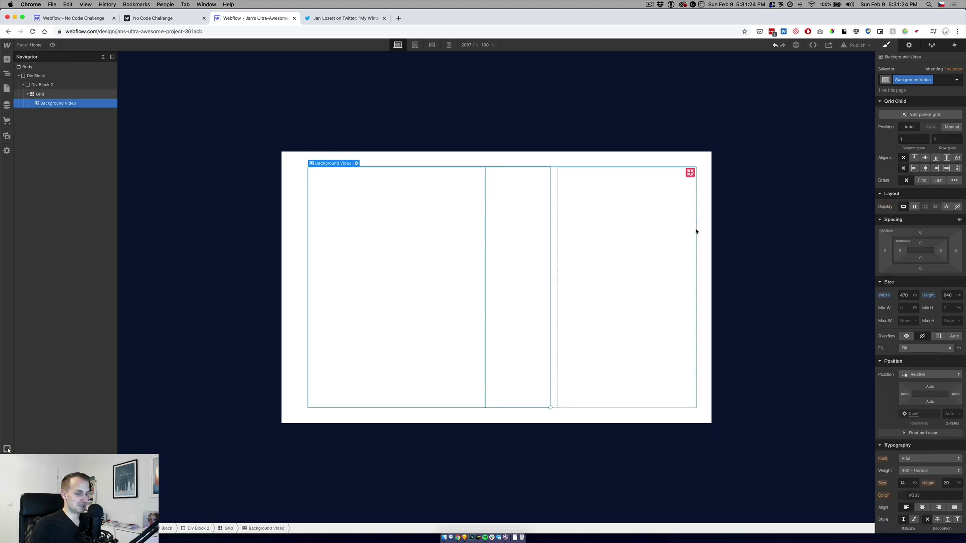
pyautogui.click(923, 375)
pyautogui.click(923, 374)
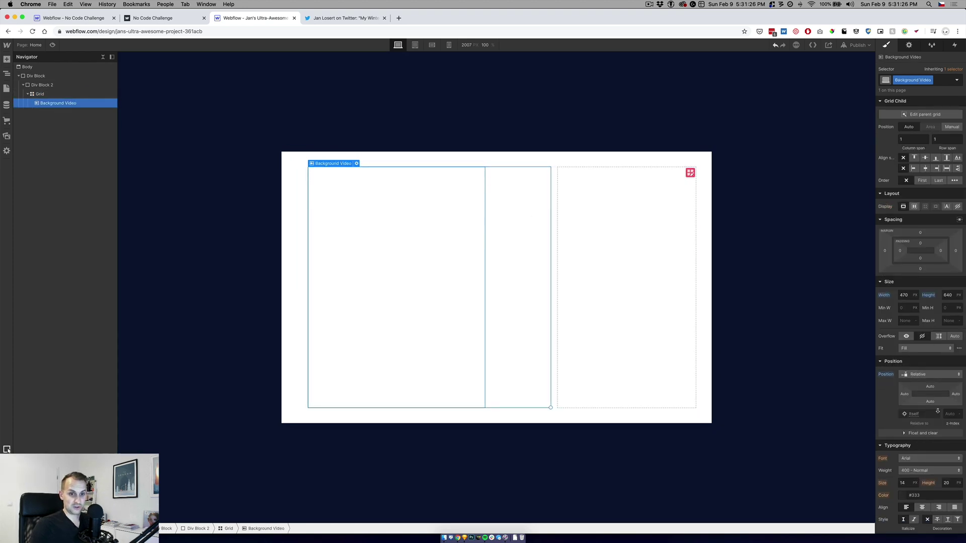
pyautogui.click(949, 413)
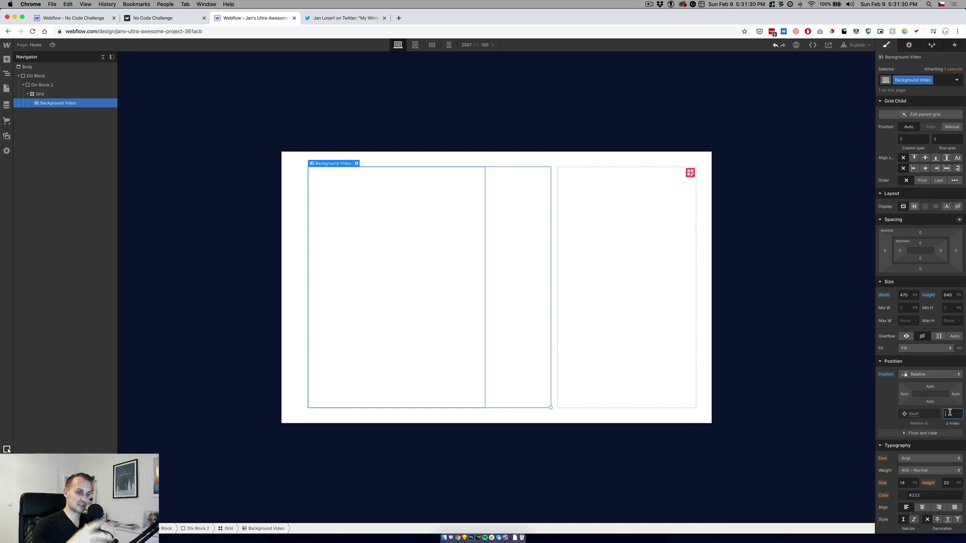
pyautogui.write('10')
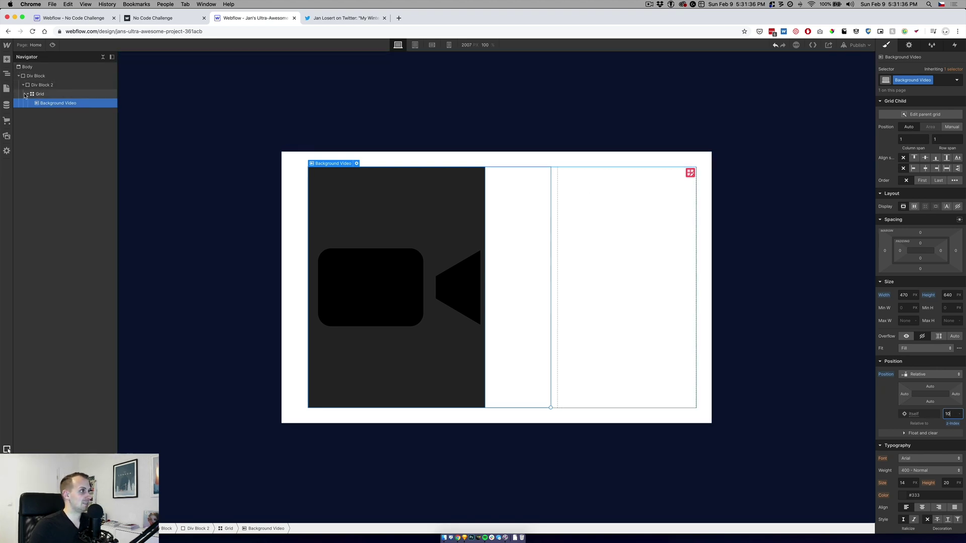
# Add a Div Block to the Grid and place it before the Background Video
pyautogui.click(47, 95)
pyautogui.click(6, 59)
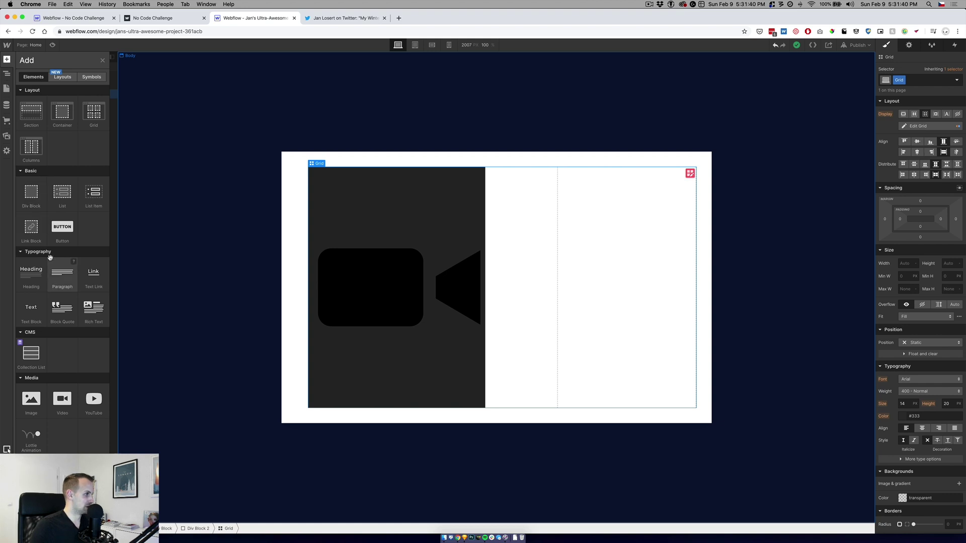
pyautogui.click(32, 192)
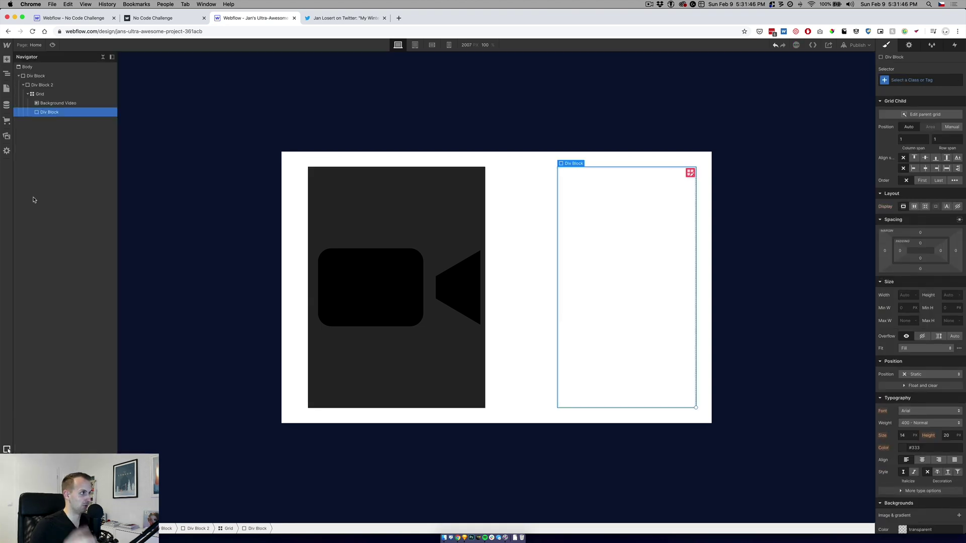
pyautogui.moveTo(50, 112); pyautogui.dragTo(49, 107)
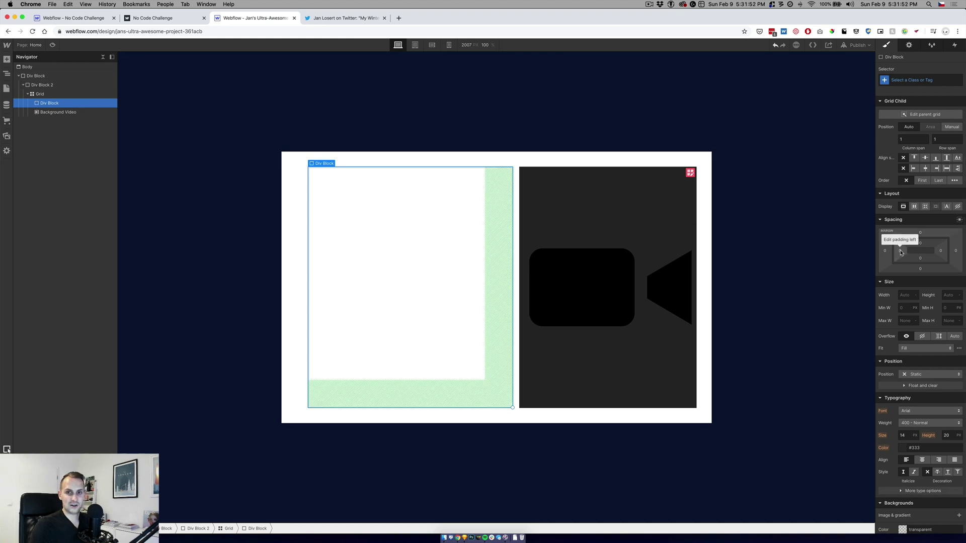
# Set the new Div Block's padding to 30 px at the top and bottom and 50 px on the right
pyautogui.moveTo(921, 244); pyautogui.dragTo(940, 251)
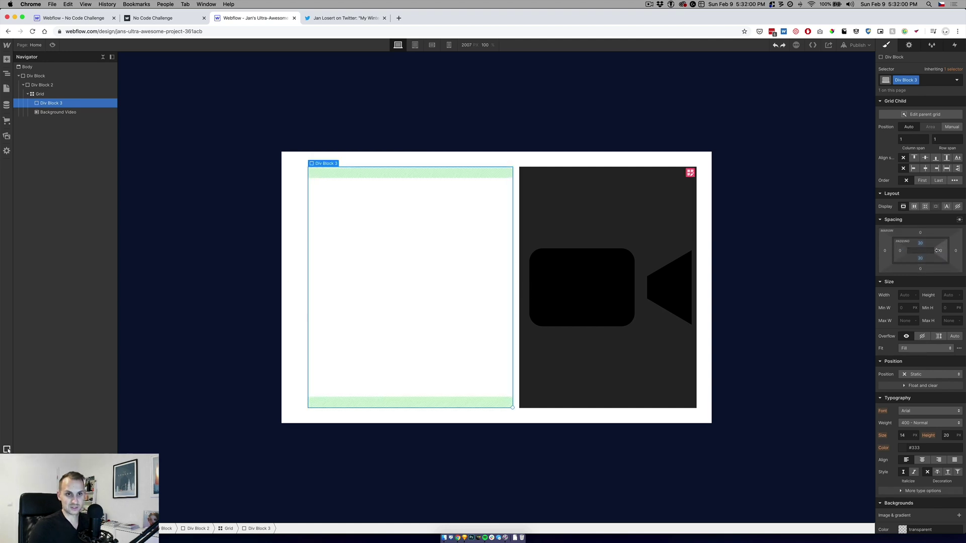
pyautogui.click(941, 251)
pyautogui.write('50')
pyautogui.press('Return')
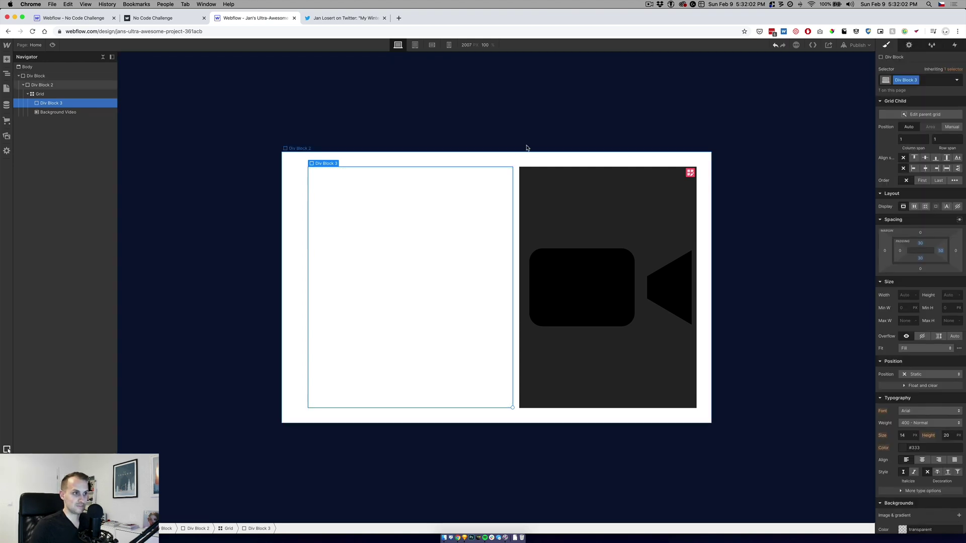
# Rename the class of the outermost Div Block, directly under Body, to Widget Wrapper
pyautogui.click(36, 75)
pyautogui.click(912, 80)
pyautogui.click(908, 91)
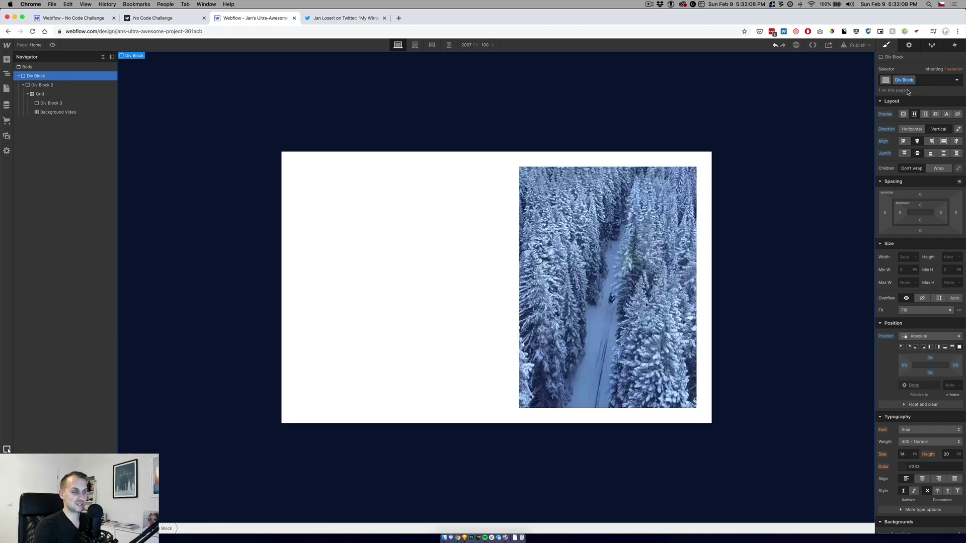
pyautogui.write('Widget')
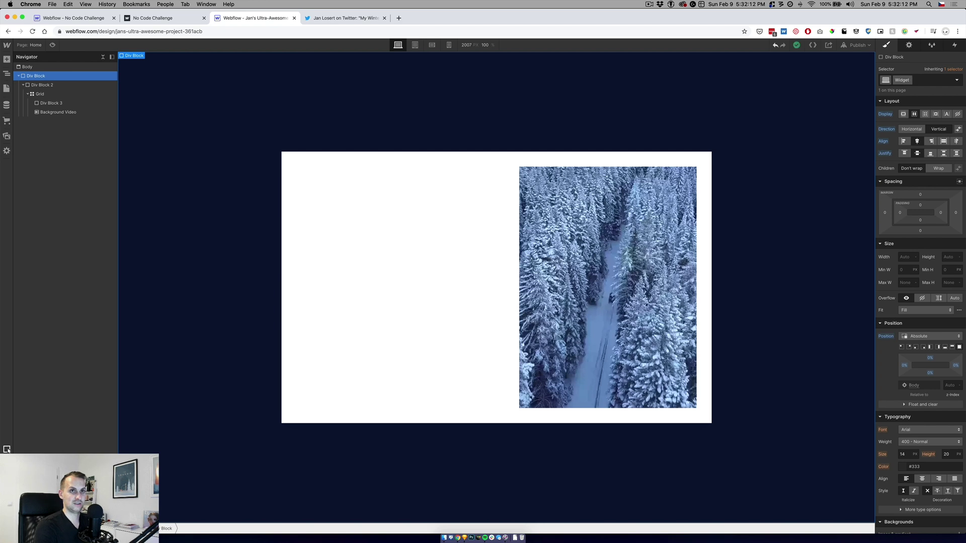
pyautogui.write(' Wrapper')
pyautogui.press('Return')
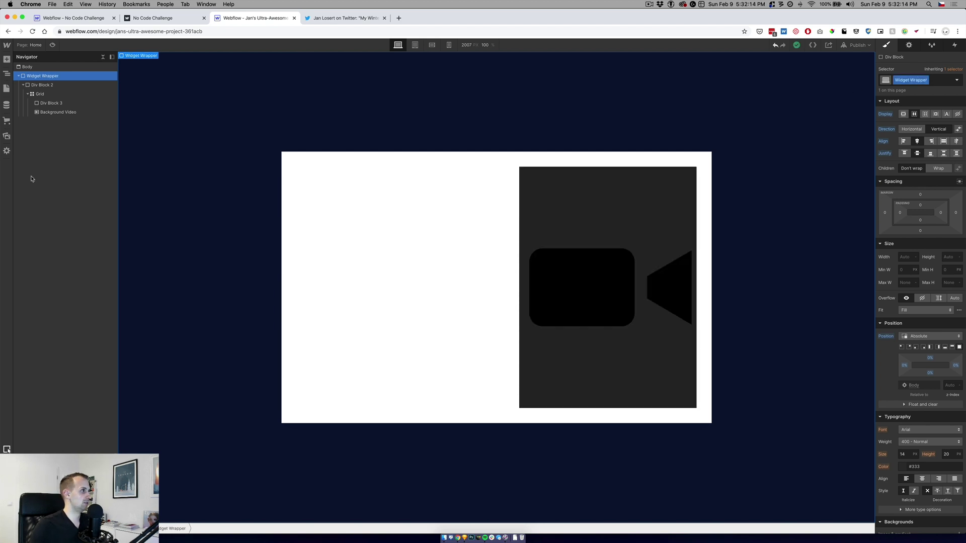
# Rename the class of the white card, Div Block 2, to Content
pyautogui.click(38, 84)
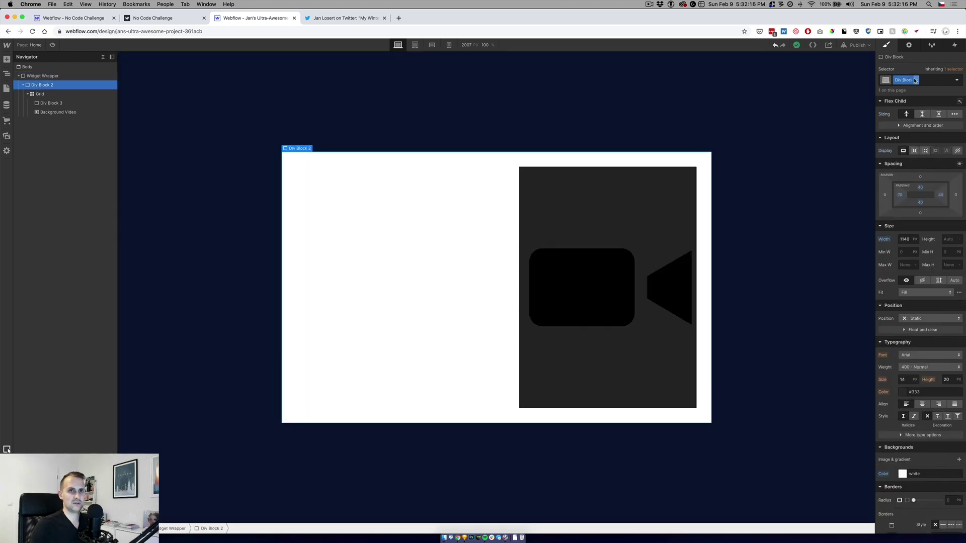
pyautogui.write('d')
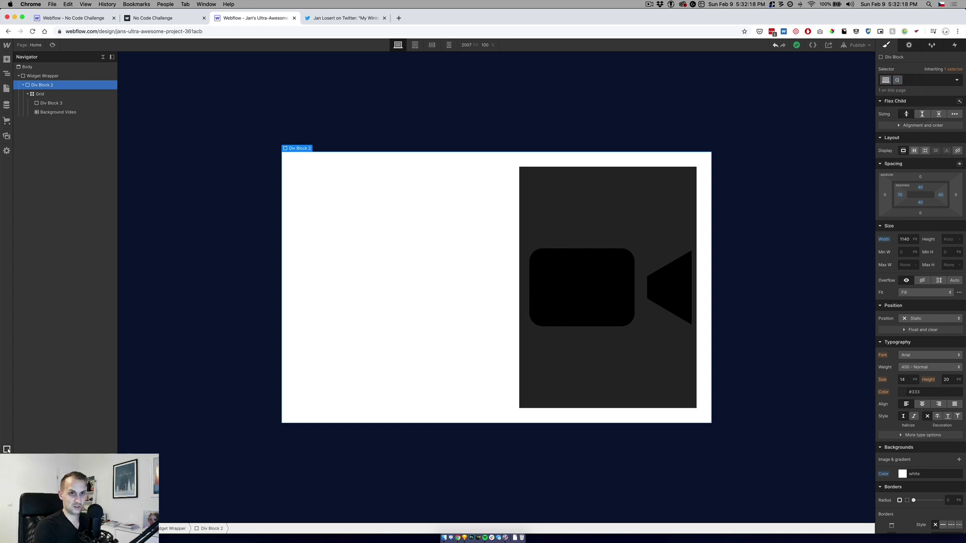
pyautogui.write('ontent')
pyautogui.press('Return')
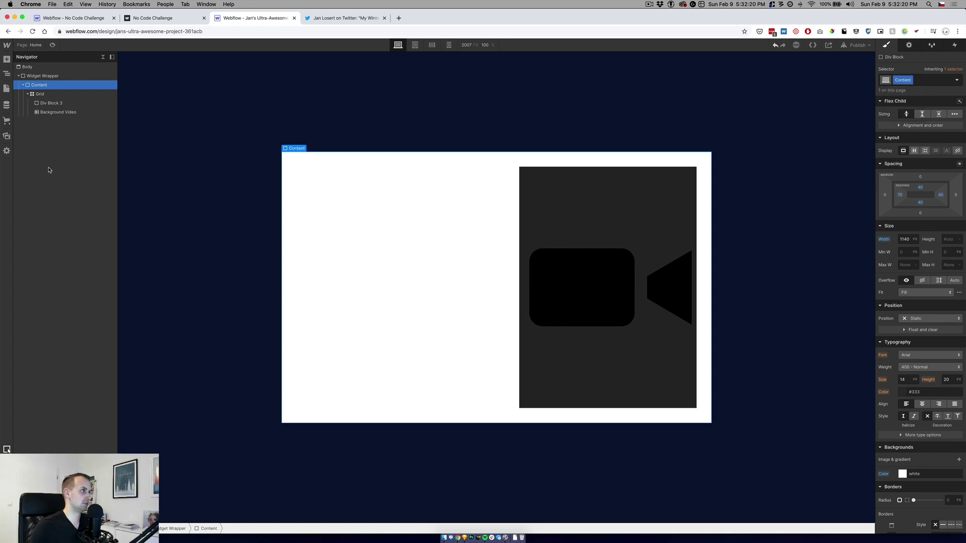
# Rename the class of Div Block 3, in the Grid's first column, to Text Wrapper
pyautogui.click(54, 94)
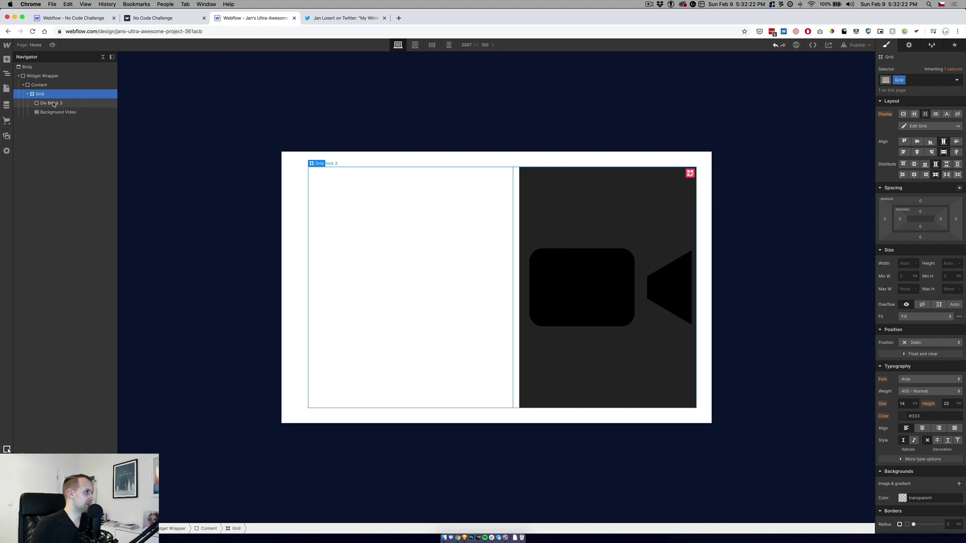
pyautogui.click(54, 104)
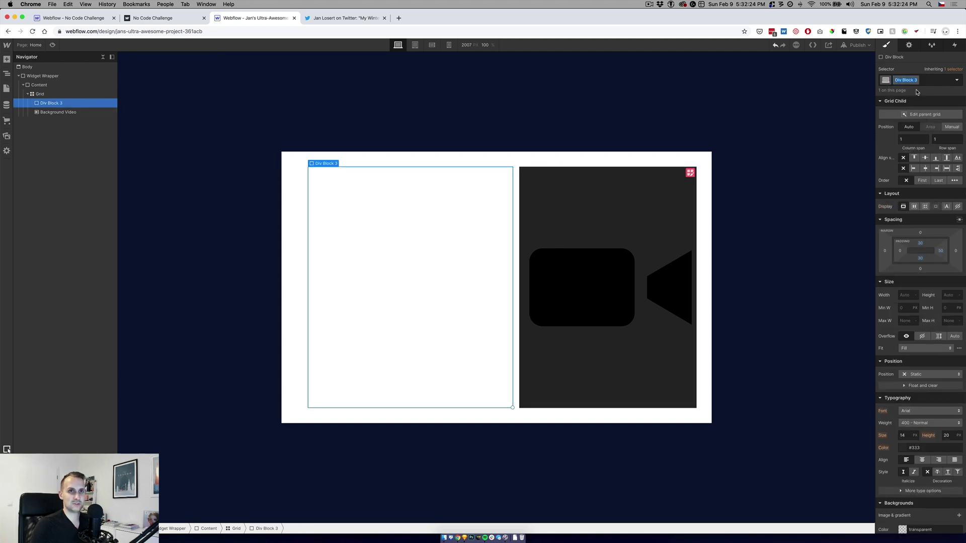
pyautogui.write('Copy Wrap')
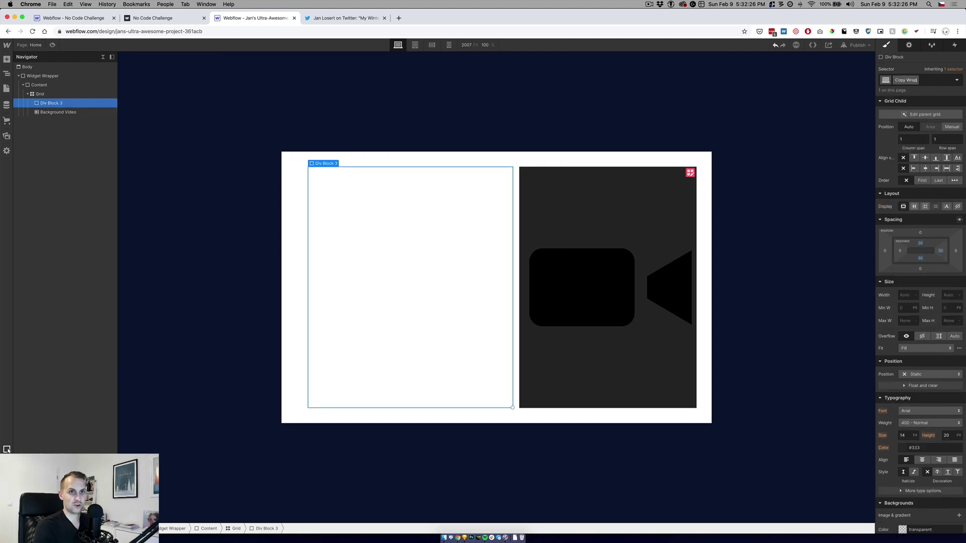
pyautogui.write('Tex')
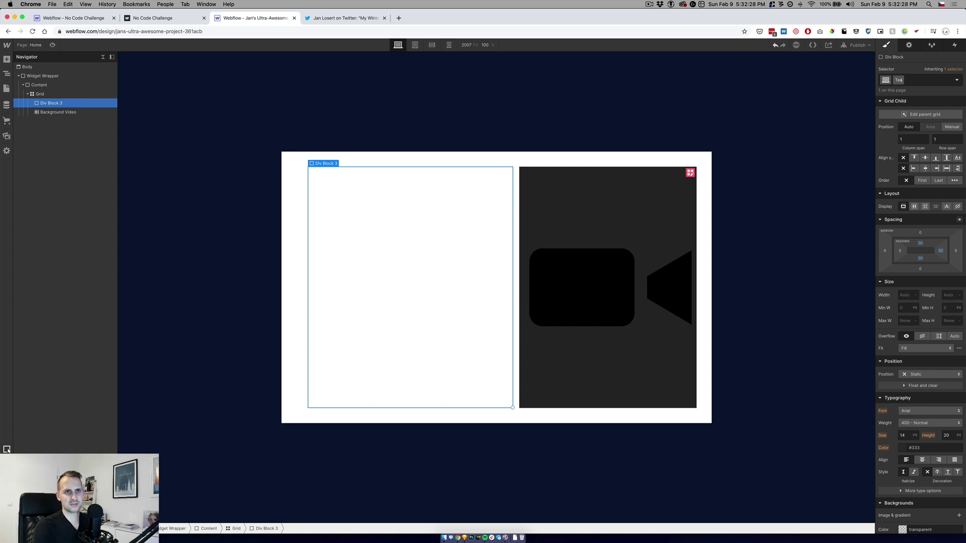
pyautogui.write('t Wrapper')
pyautogui.press('Return')
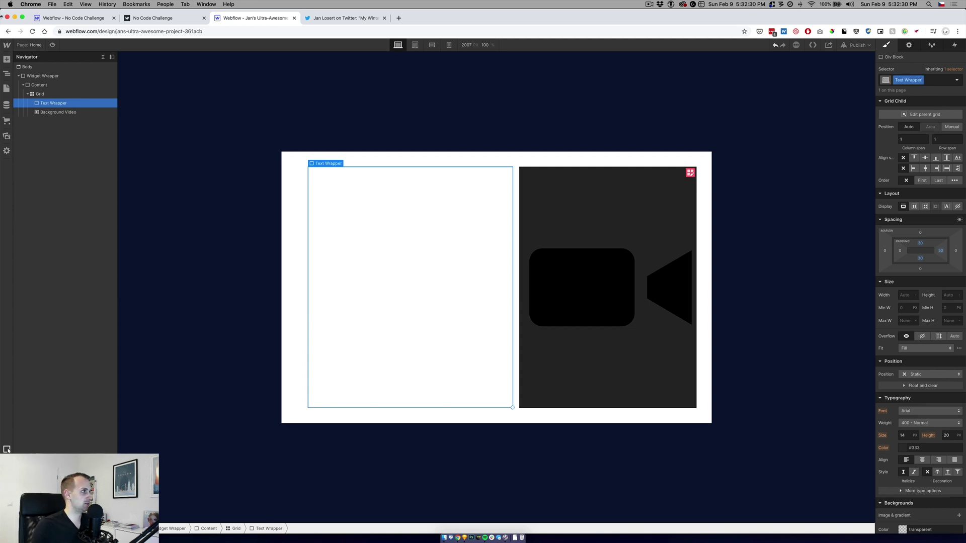
# Add a Text Block inside Text Wrapper and duplicate it three times
pyautogui.press('a')
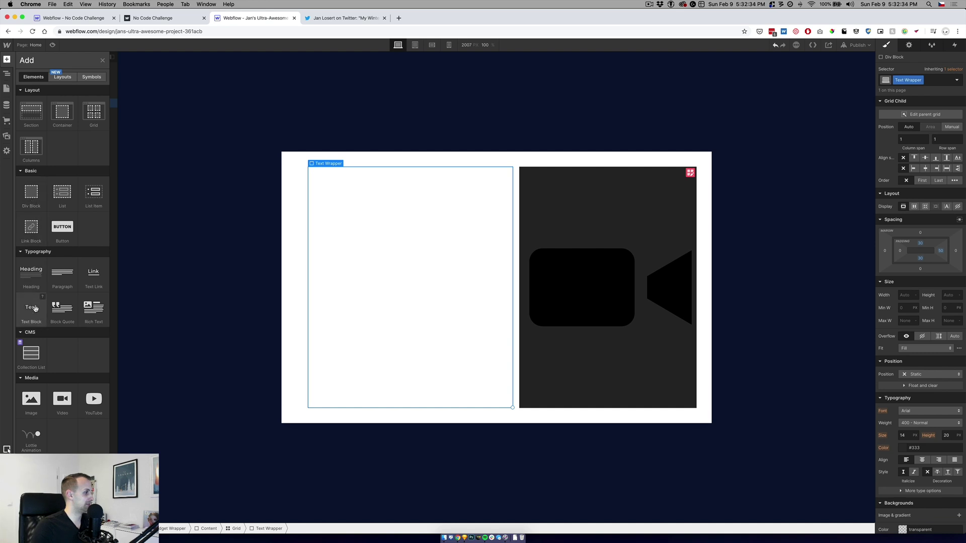
pyautogui.moveTo(34, 308); pyautogui.dragTo(360, 194)
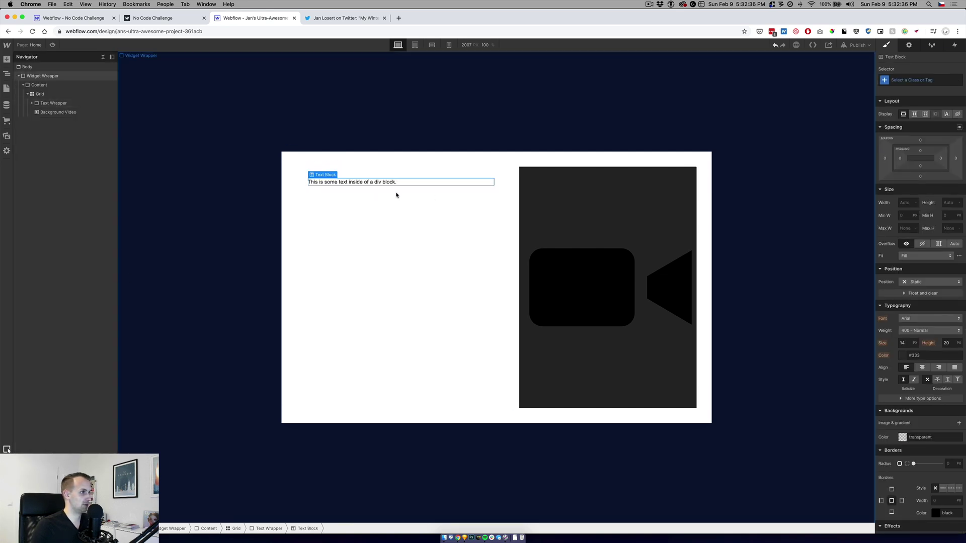
pyautogui.press('super+c')
pyautogui.press('super+v')
pyautogui.press('super+v')
pyautogui.press('super+v')
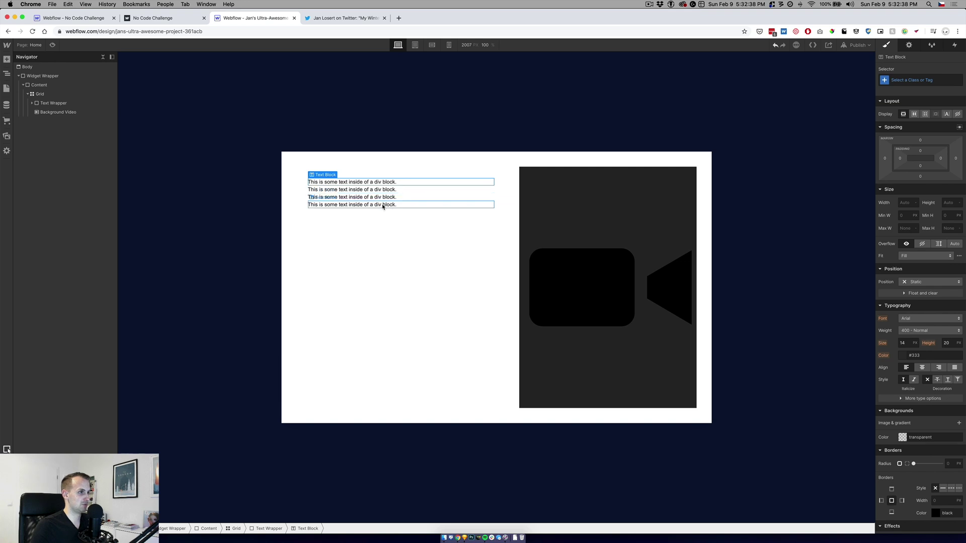
# Add a Div Block after the first Text Block in Text Wrapper and nest the two middle Text Blocks inside it
pyautogui.click(34, 103)
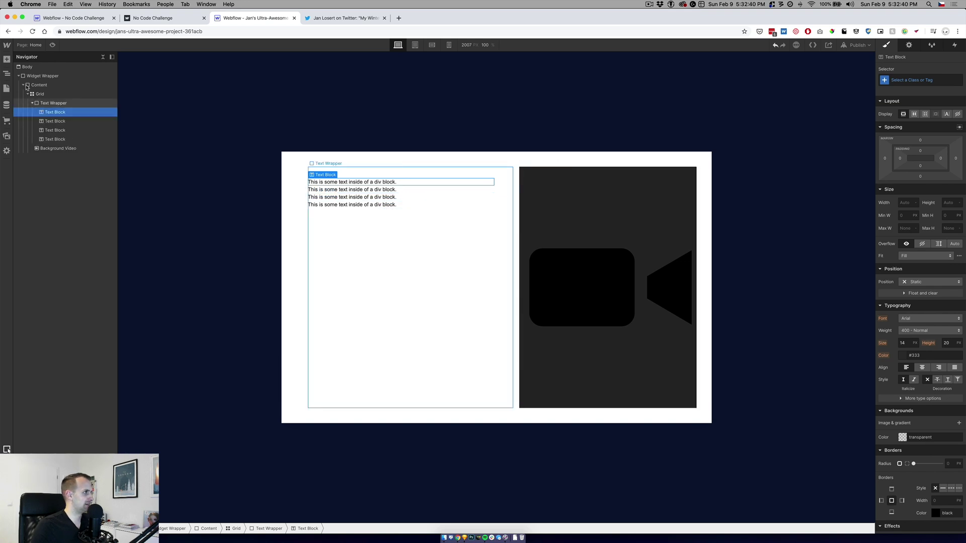
pyautogui.click(7, 59)
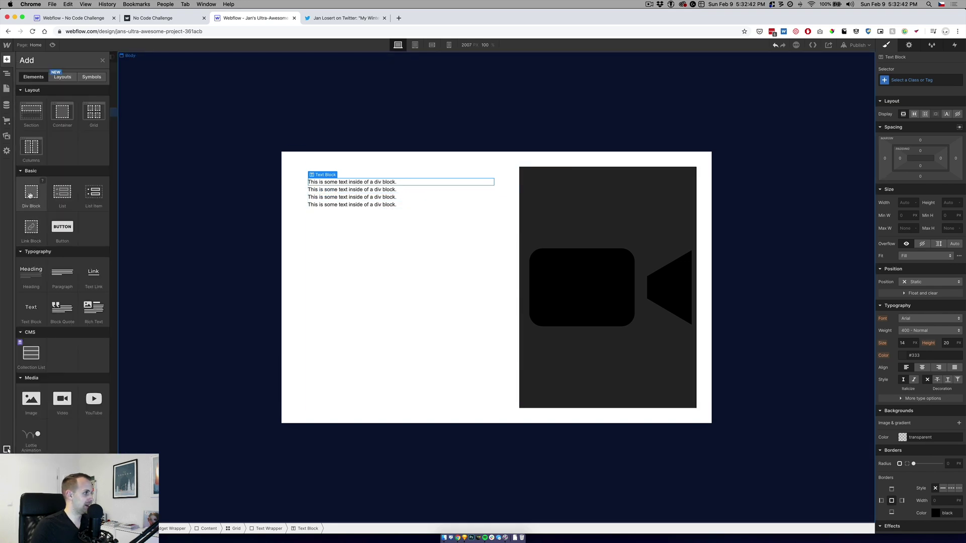
pyautogui.moveTo(30, 196); pyautogui.dragTo(63, 123)
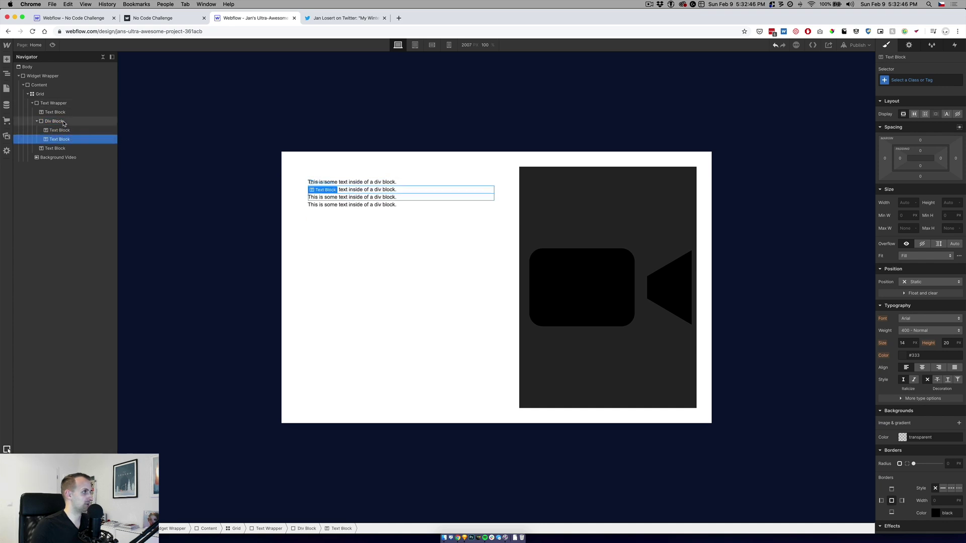
pyautogui.click(64, 124)
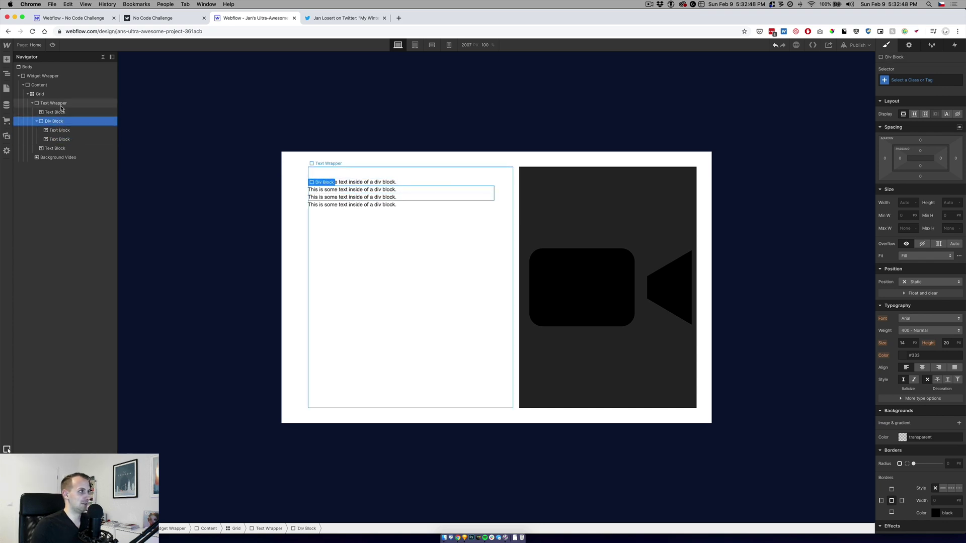
# Check the text placement in the Sketch mockup, and make Text Wrapper a vertical flexbox justified with space between
pyautogui.click(61, 106)
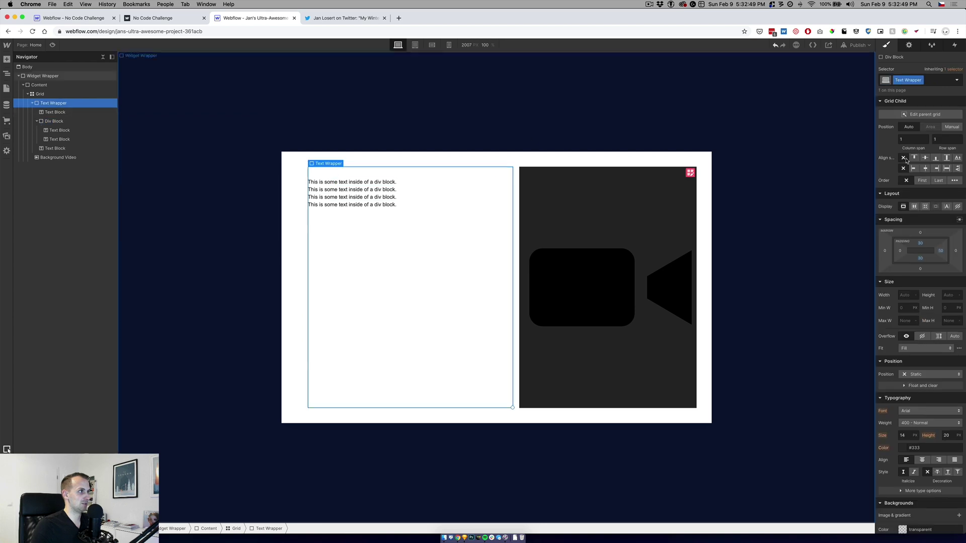
pyautogui.click(463, 537)
pyautogui.click(273, 351)
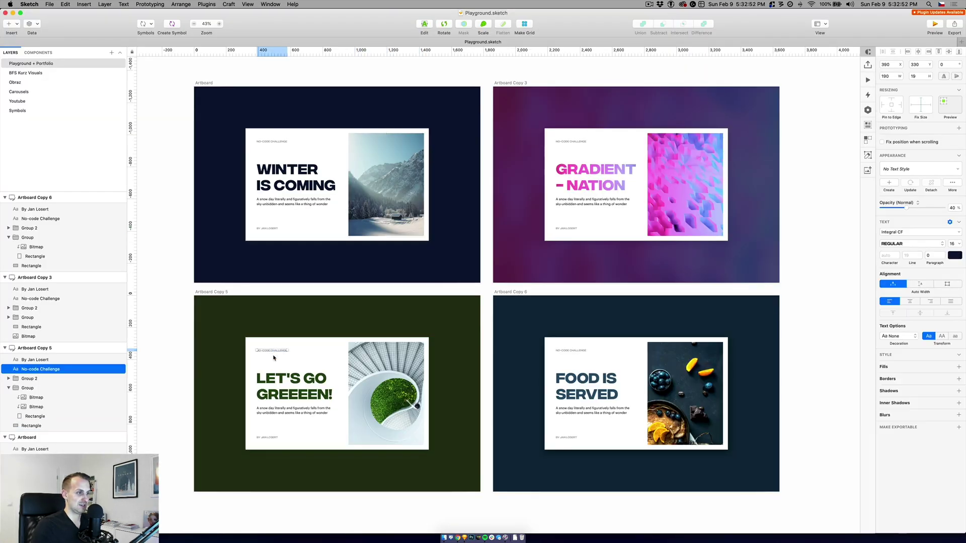
pyautogui.click(267, 437)
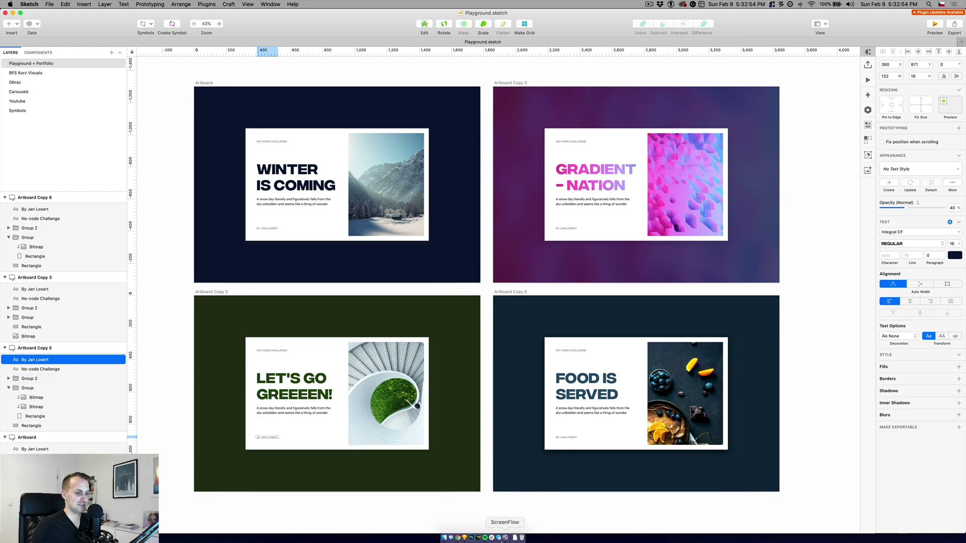
pyautogui.click(457, 537)
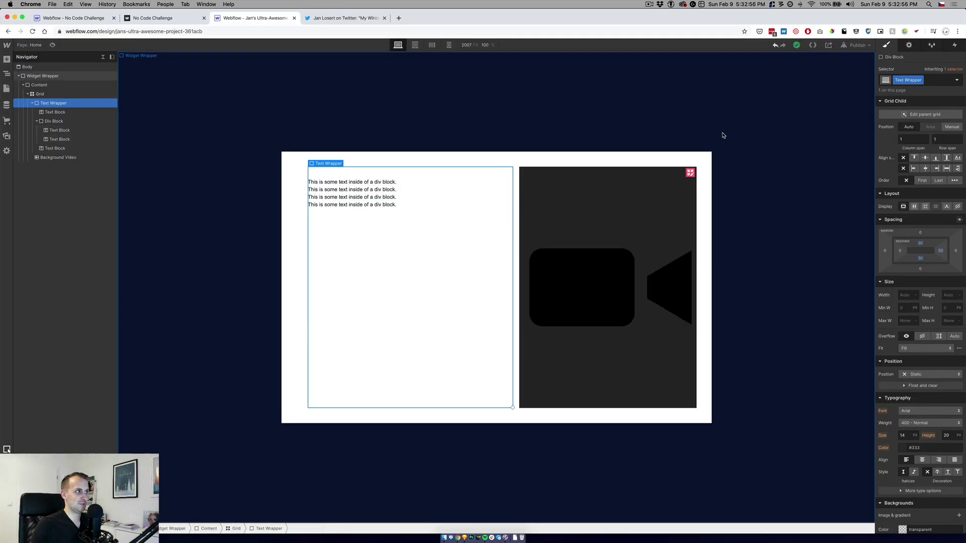
pyautogui.click(914, 207)
pyautogui.click(938, 221)
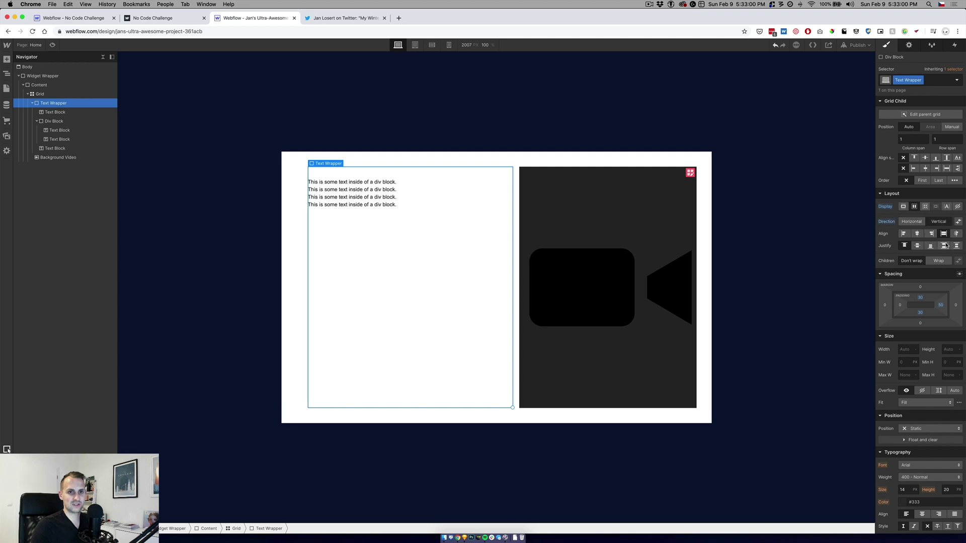
pyautogui.click(944, 246)
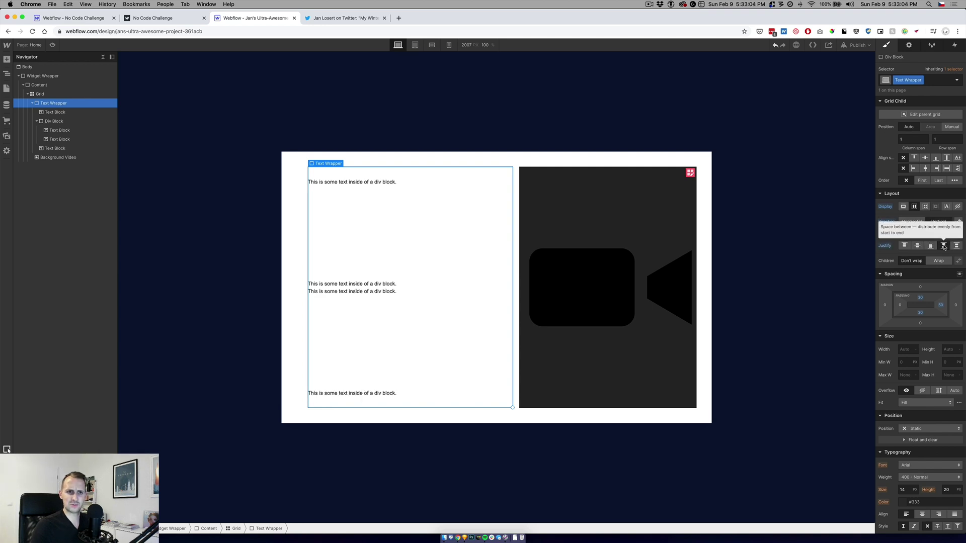
# Set the font of the Body to Integral CF Demi
pyautogui.click(379, 286)
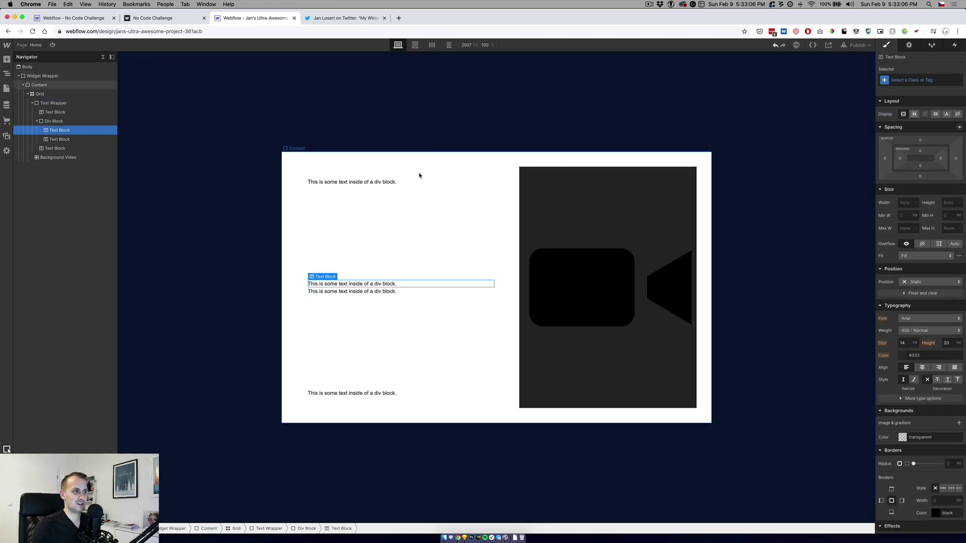
pyautogui.click(28, 70)
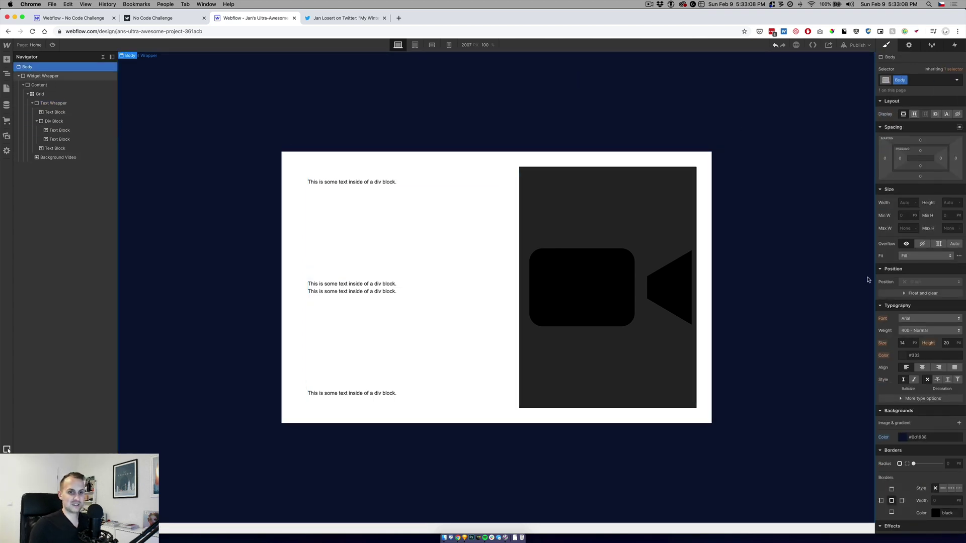
pyautogui.click(911, 318)
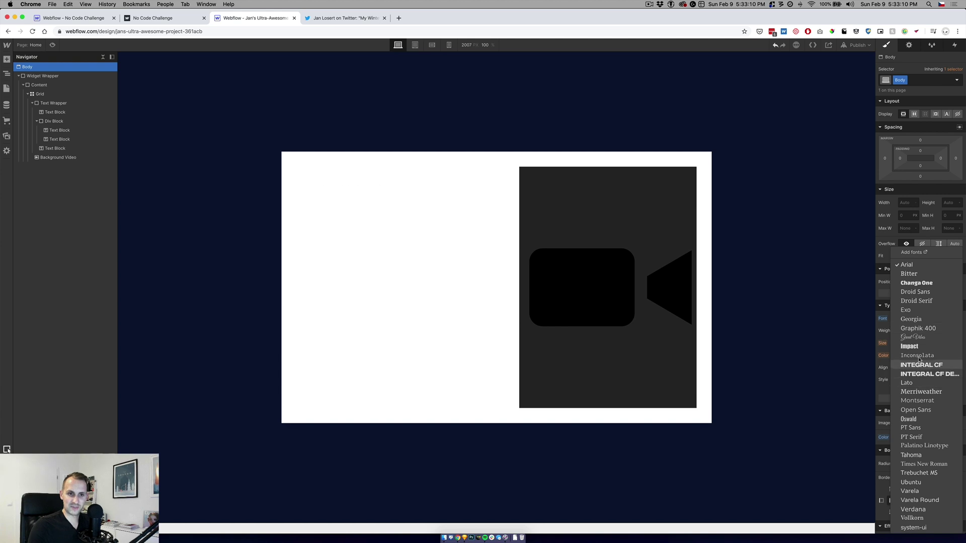
pyautogui.click(919, 375)
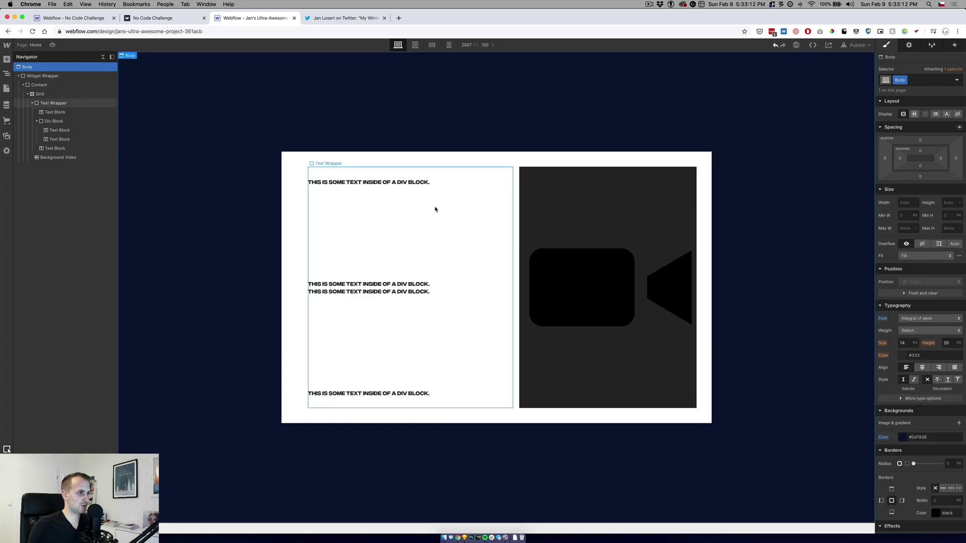
# Set the upper Text Block inside the middle Div Block to font size 88 px and line height 100 px
pyautogui.click(398, 284)
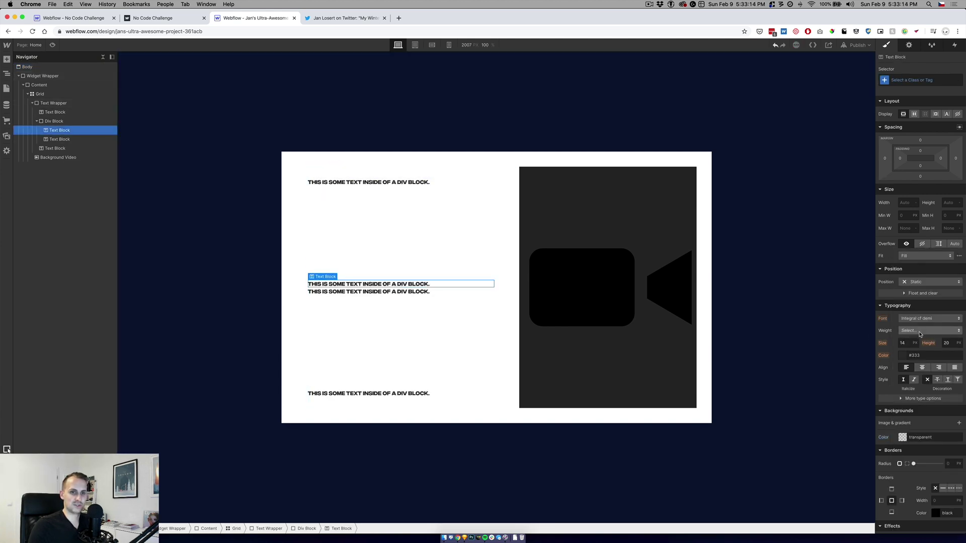
pyautogui.click(903, 343)
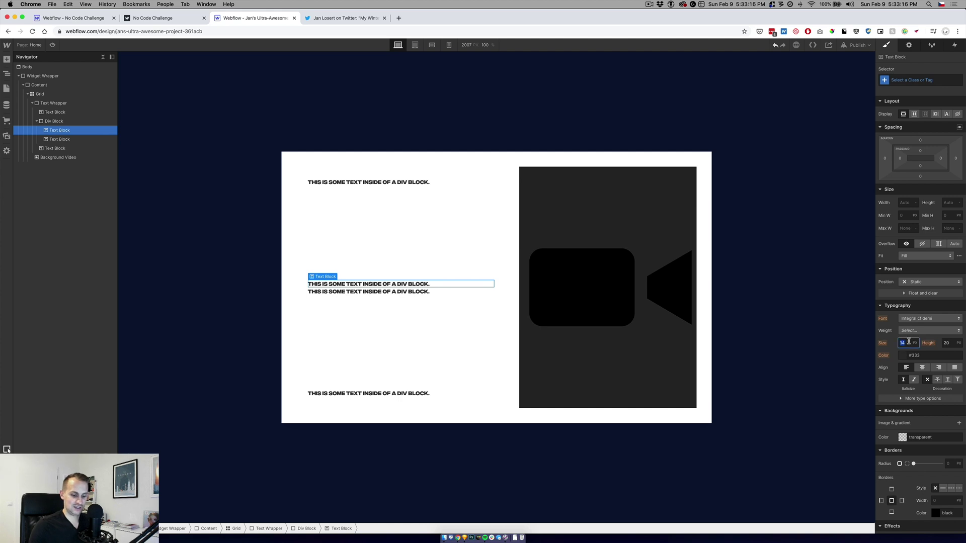
pyautogui.press('Tab')
pyautogui.write('1')
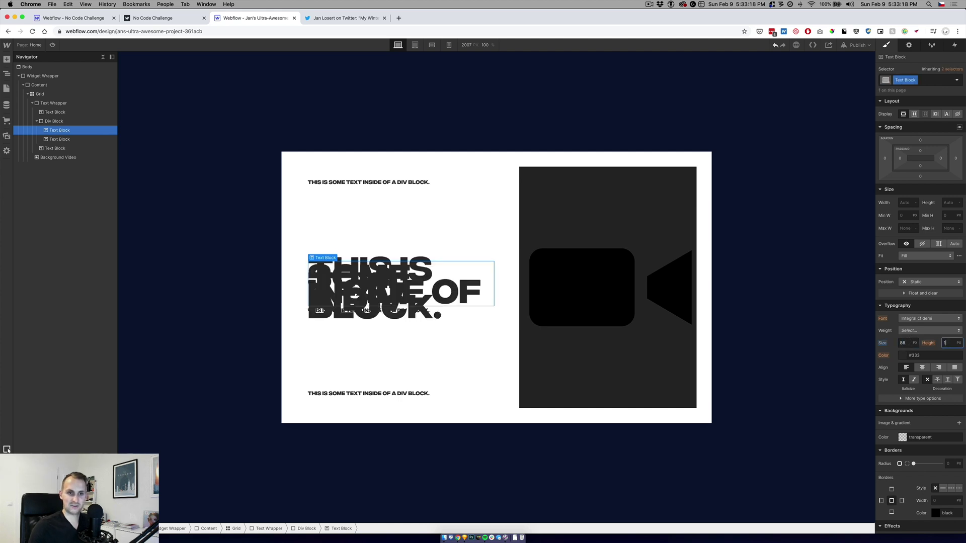
pyautogui.write('00')
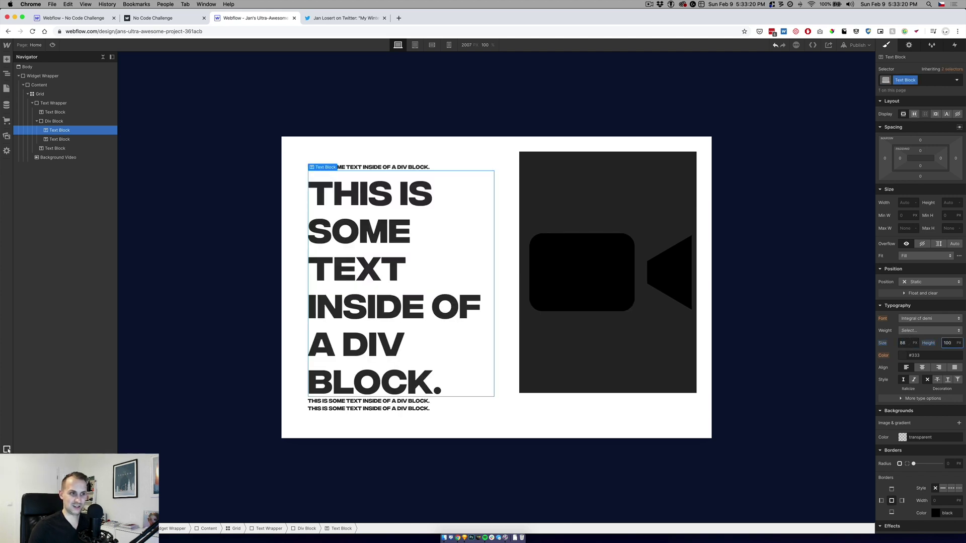
# Replace the enlarged Text Block's placeholder with WINTER and IS COMING on two lines
pyautogui.doubleClick(382, 263)
pyautogui.tripleClick(397, 269)
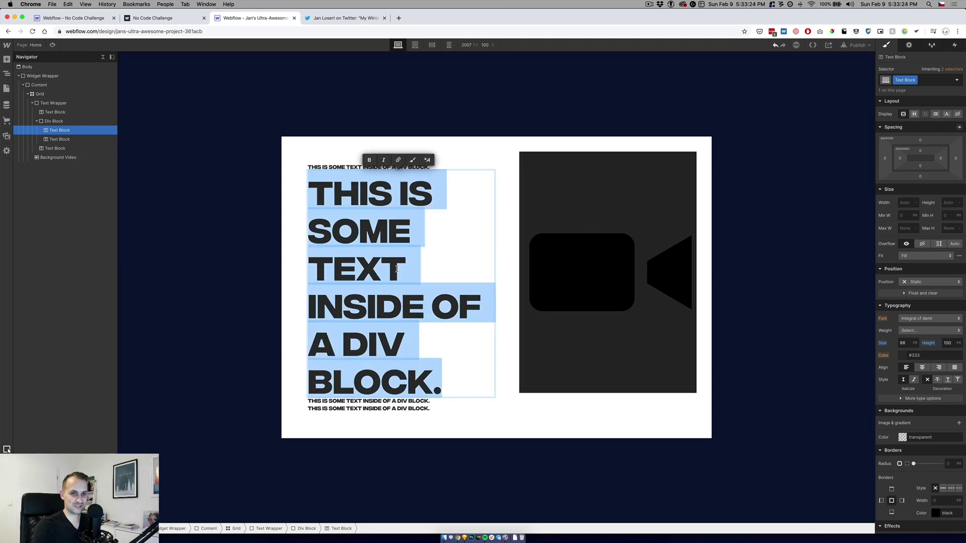
pyautogui.press('BackSpace')
pyautogui.write('WINTER')
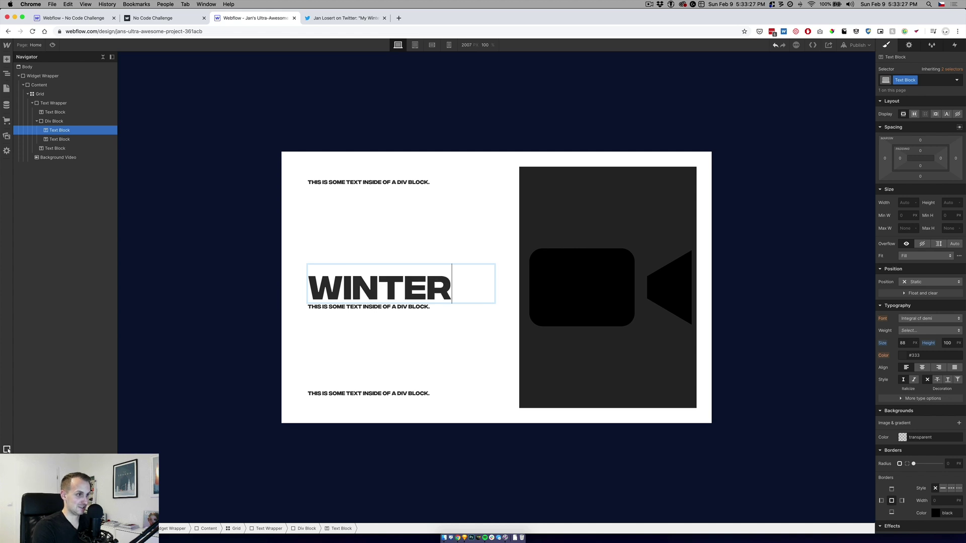
pyautogui.press('Return')
pyautogui.write('IS COMING')
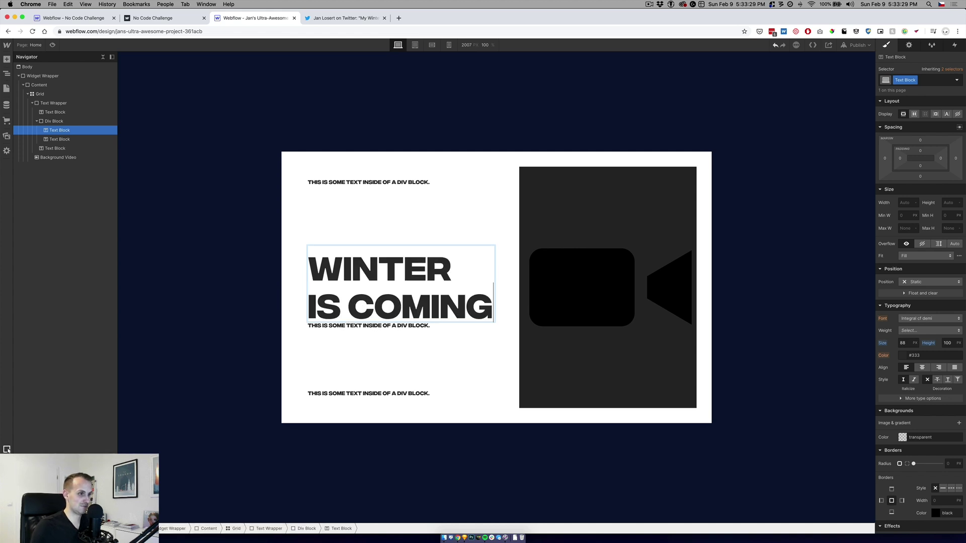
pyautogui.press('Escape')
# Set the font of the Text Block below the WINTER IS COMING headline to Graphik 400
pyautogui.click(394, 325)
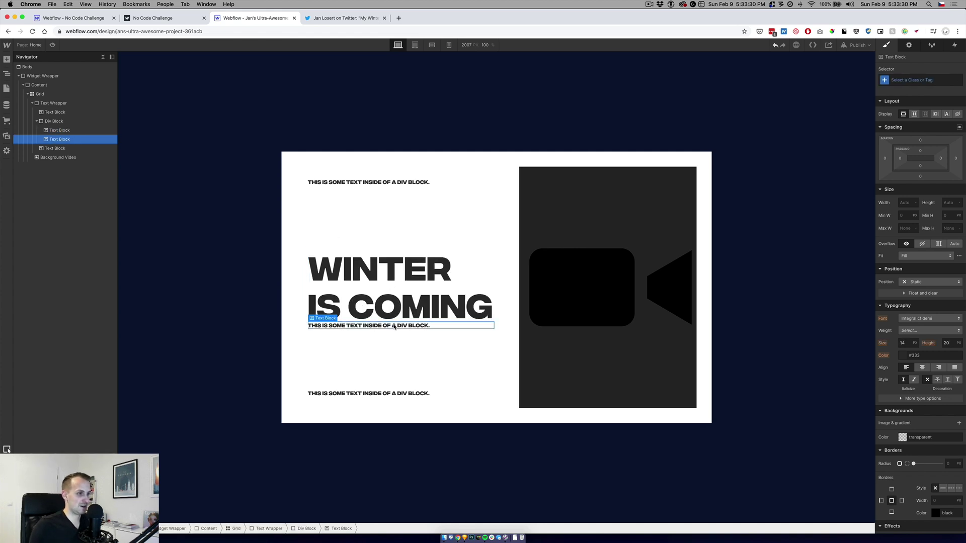
pyautogui.click(913, 318)
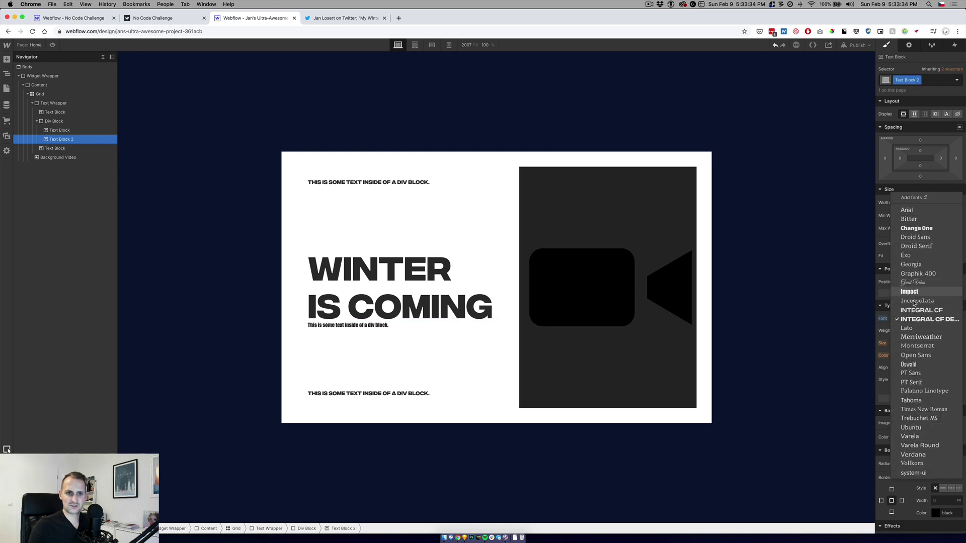
pyautogui.click(913, 264)
pyautogui.click(913, 318)
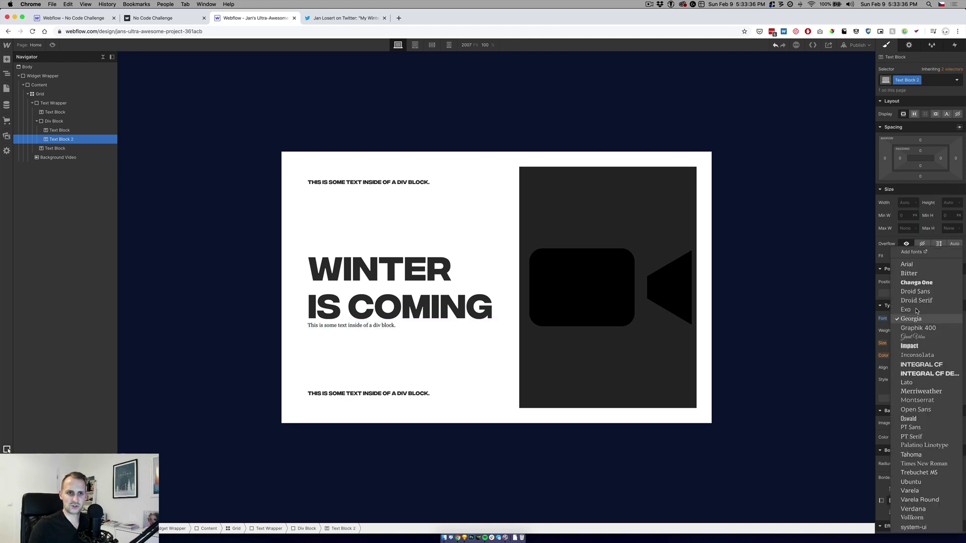
pyautogui.click(918, 328)
# Copy the Description text from the original No Code Challenge project and paste it over the placeholder below the headline
pyautogui.press('super+1')
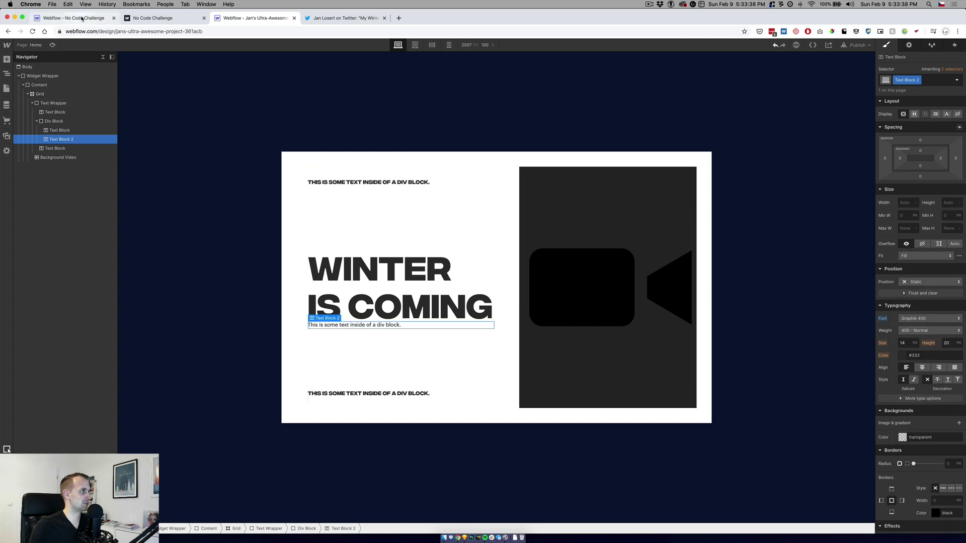
pyautogui.click(360, 336)
pyautogui.doubleClick(360, 336)
pyautogui.hotkey('ctrl', 'a')
pyautogui.press('super+c')
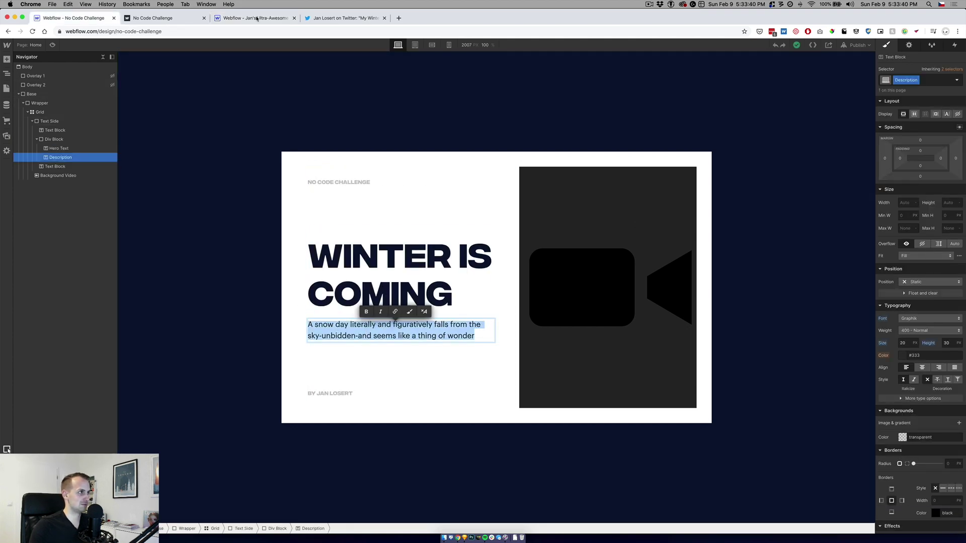
pyautogui.press('super+3')
pyautogui.doubleClick(352, 324)
pyautogui.press('super+v')
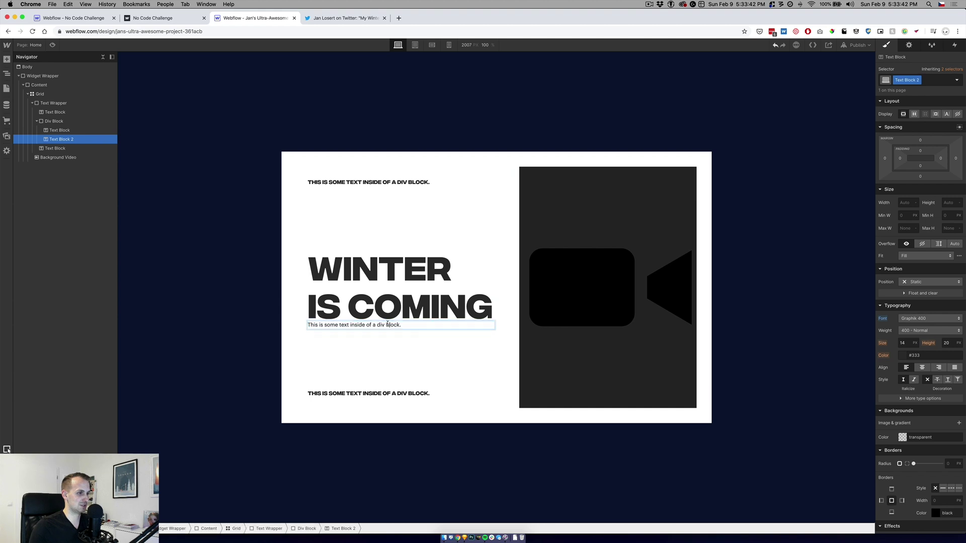
# Add a 28 px bottom margin to the WINTER IS COMING headline
pyautogui.click(424, 301)
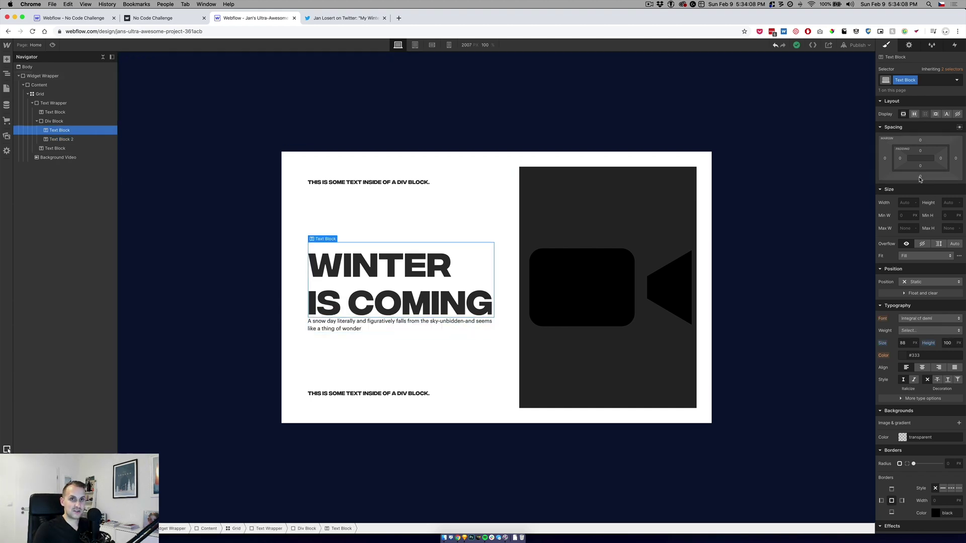
pyautogui.click(919, 177)
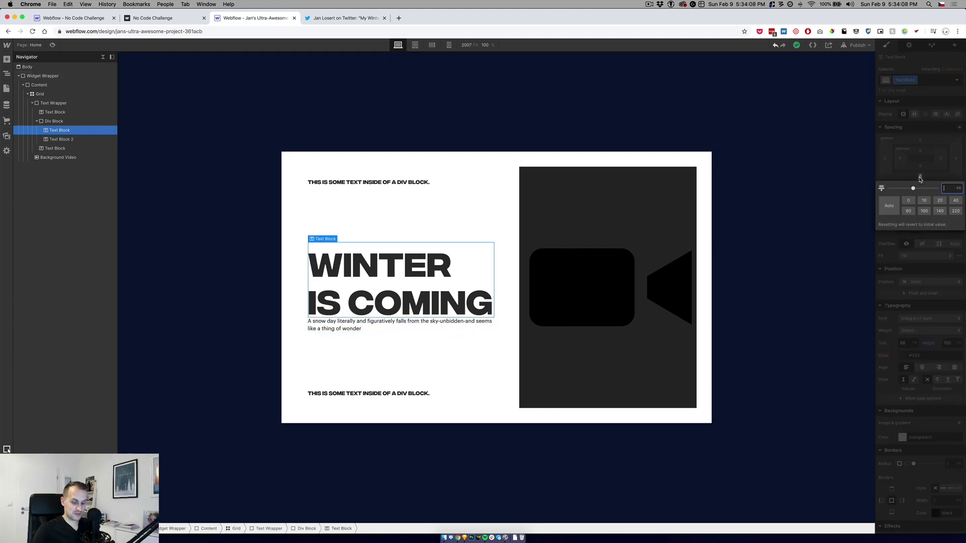
pyautogui.press('Return')
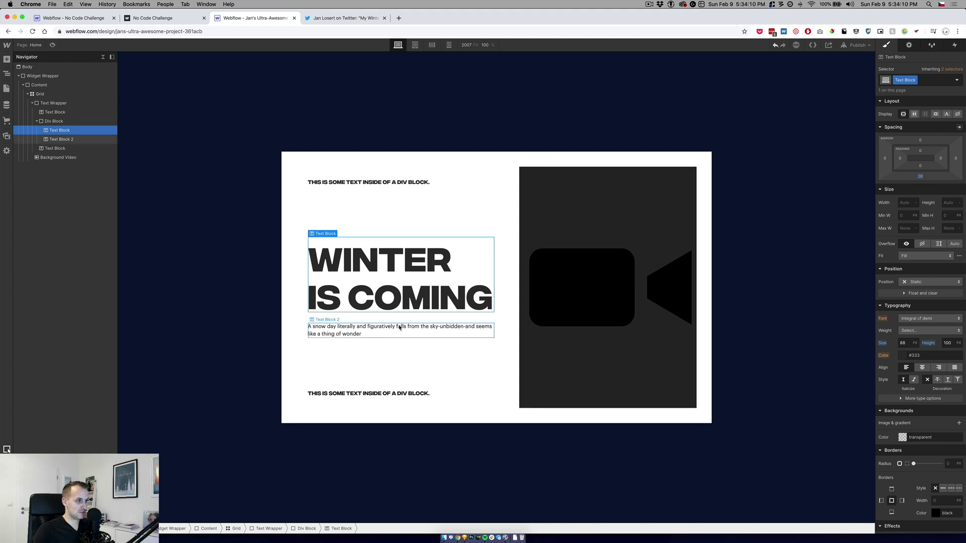
# Replace the placeholder in Text Wrapper's first Text Block with NO CODE CHALLENGE
pyautogui.click(352, 182)
pyautogui.doubleClick(352, 182)
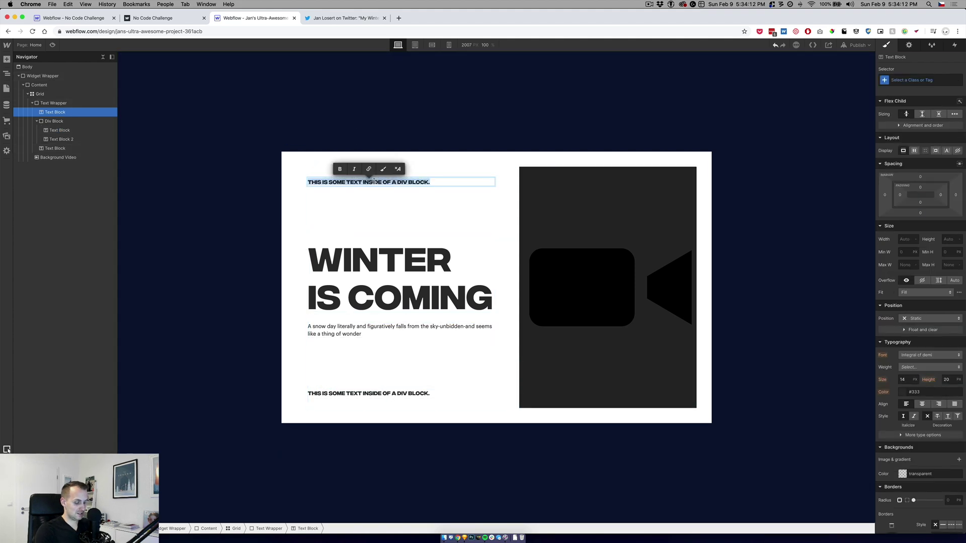
pyautogui.write('NO CODE CHALLENGE')
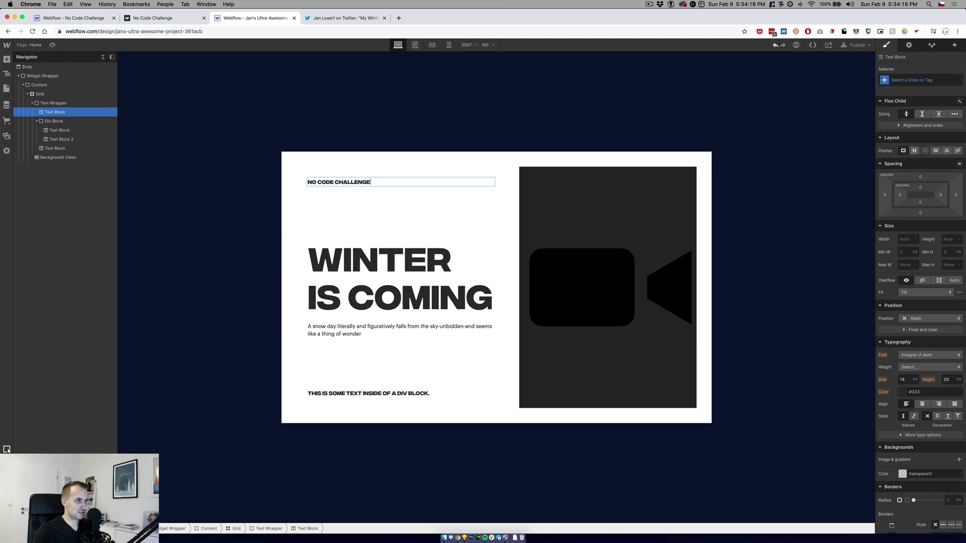
# Replace the placeholder in Text Wrapper's last Text Block with the author's full name followed by "- FOR YOUTUBE"
pyautogui.click(360, 389)
pyautogui.click(360, 390)
pyautogui.doubleClick(360, 389)
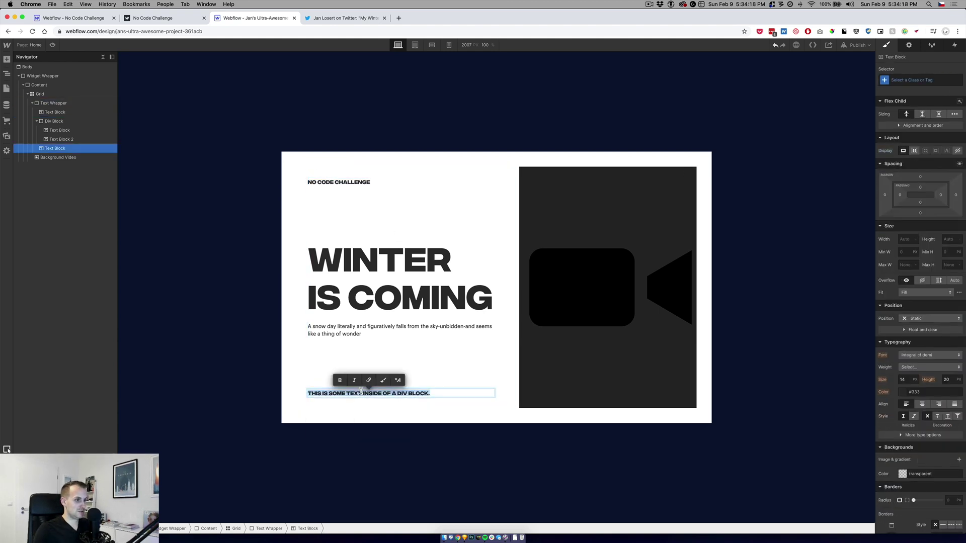
pyautogui.write('JAN LOSERT - FOR YOUTUBE')
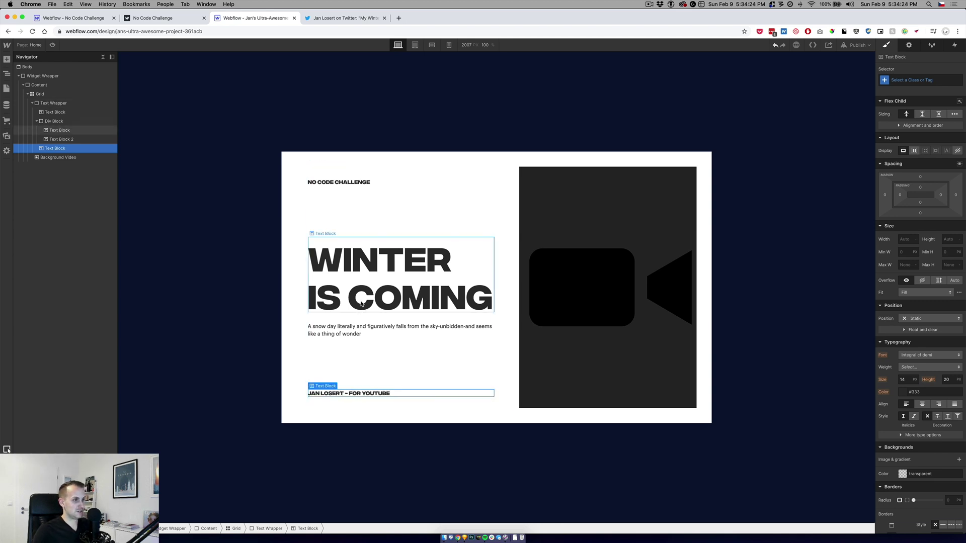
# Compare with the original project and set the description below the headline to font size 20 px and line height 30 px
pyautogui.click(362, 304)
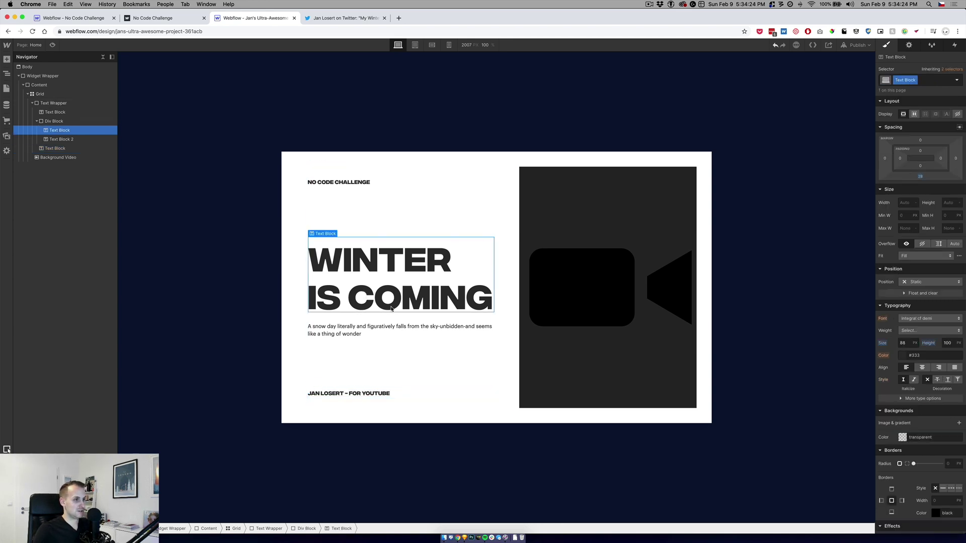
pyautogui.click(398, 331)
pyautogui.click(73, 17)
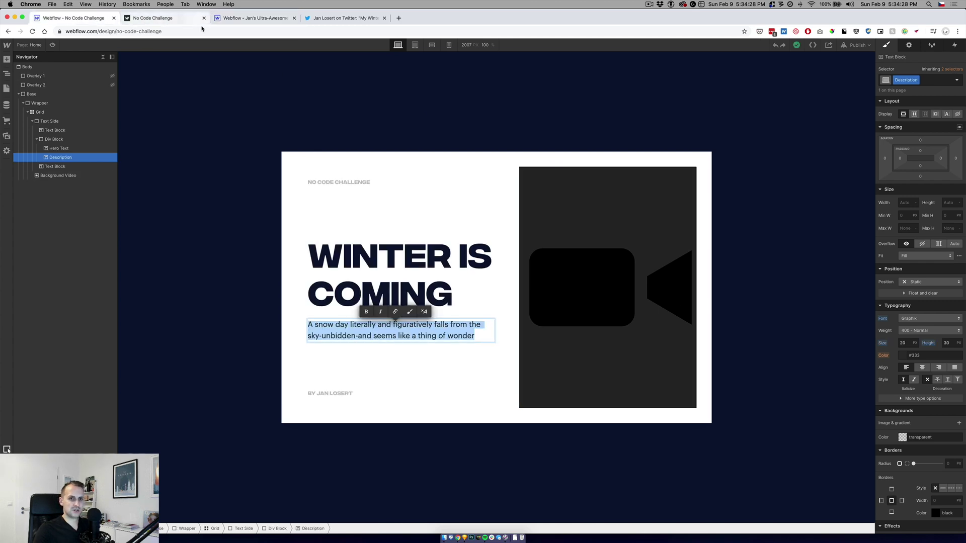
pyautogui.click(254, 18)
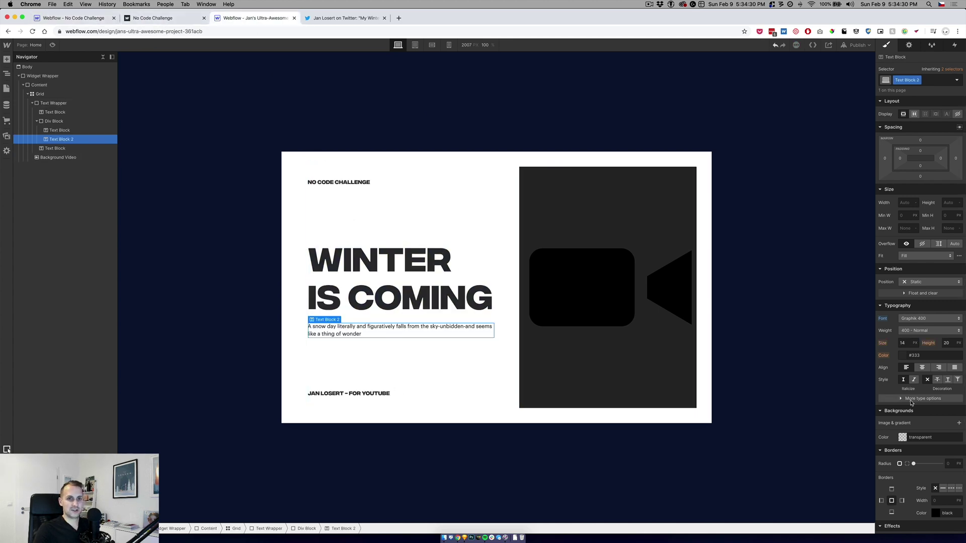
pyautogui.write('20')
pyautogui.press('Tab')
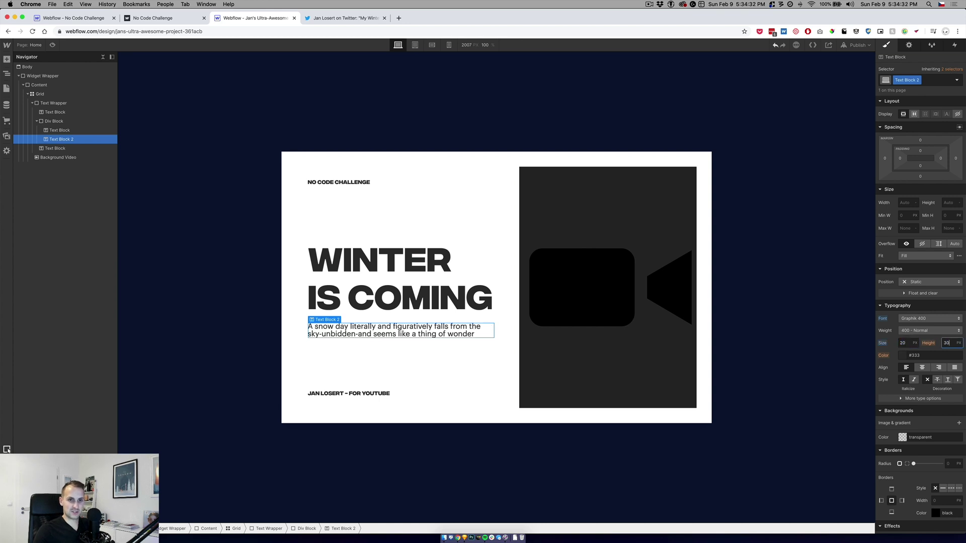
pyautogui.write('30')
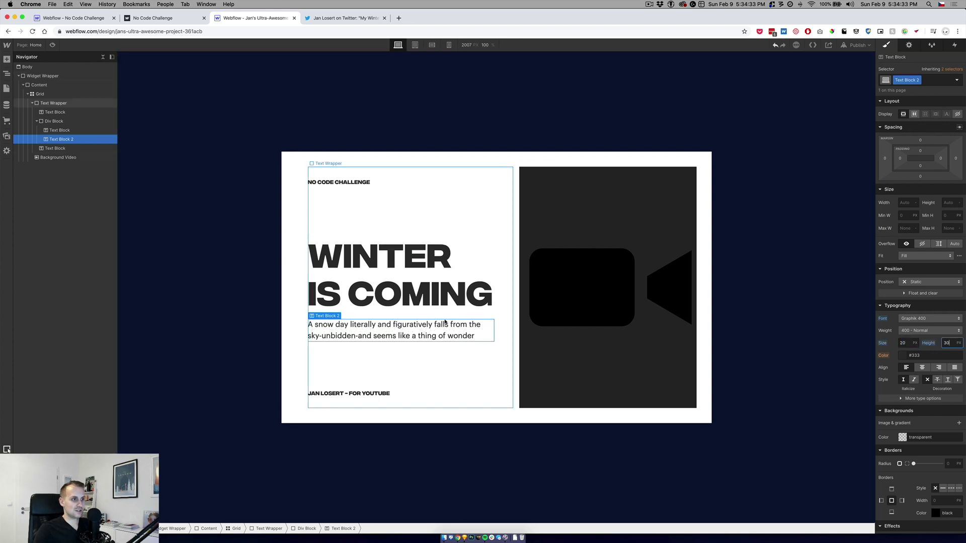
# Publish the site to its webflow.io domain, check the live page, and return to the design
pyautogui.click(386, 211)
pyautogui.click(863, 46)
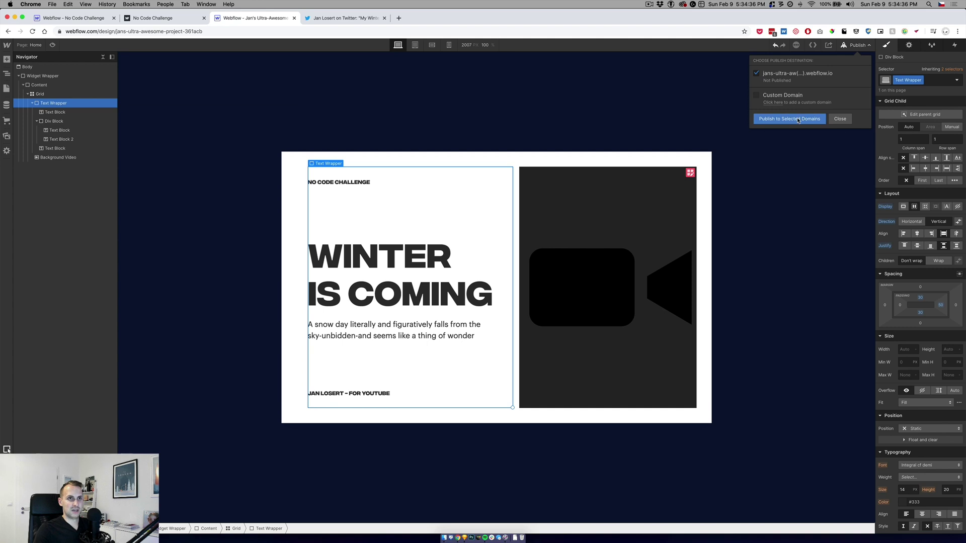
pyautogui.click(798, 119)
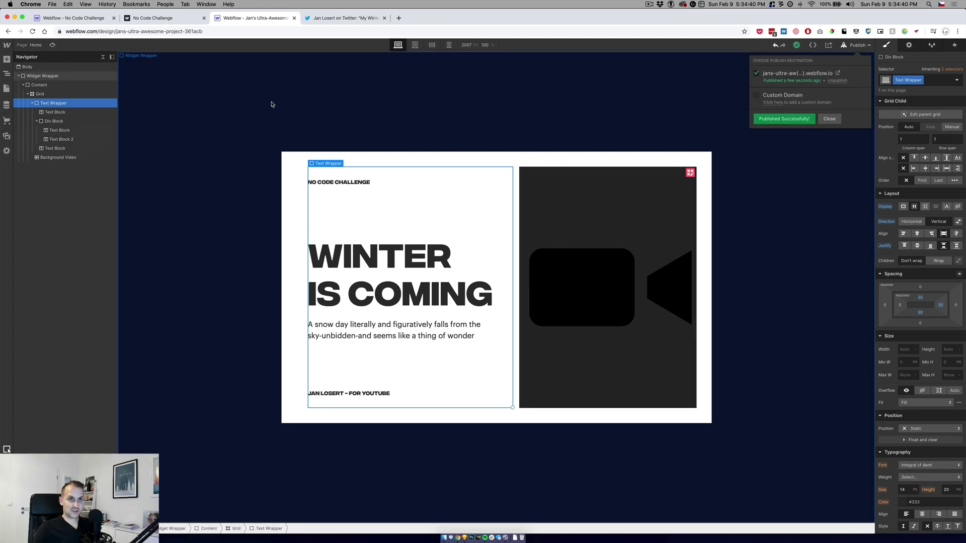
pyautogui.click(839, 74)
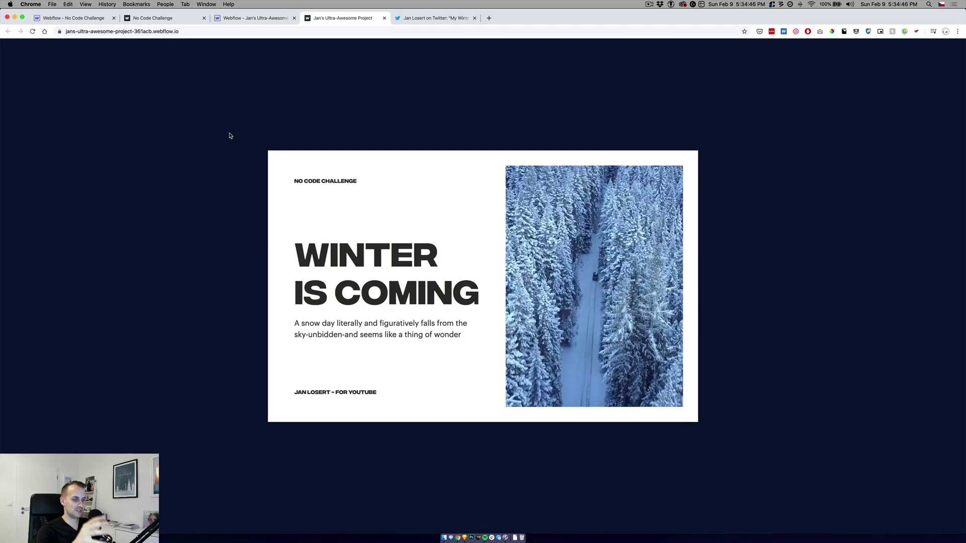
pyautogui.click(385, 18)
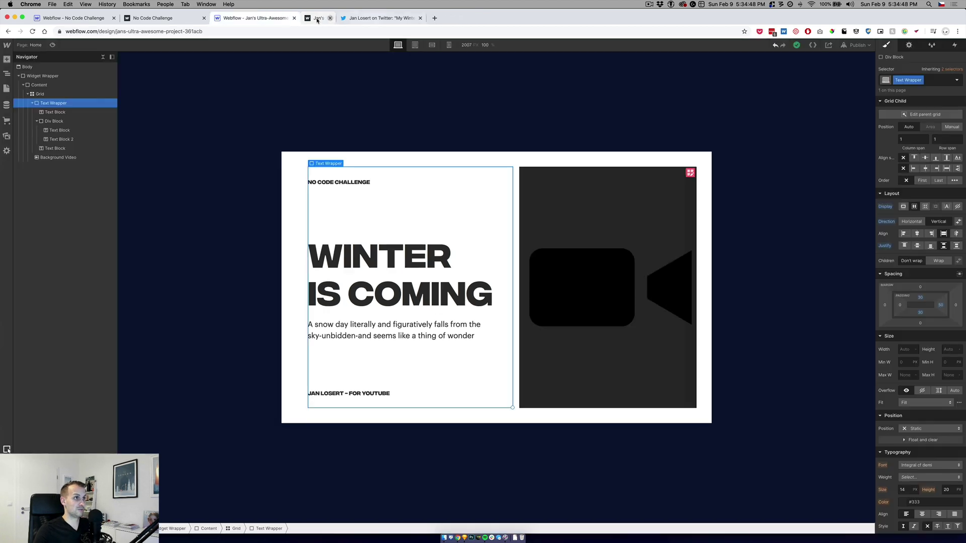
# Set the WINTER IS COMING headline's text colour to the page background's navy, #0d1938, by sampling it from the canvas
pyautogui.click(440, 269)
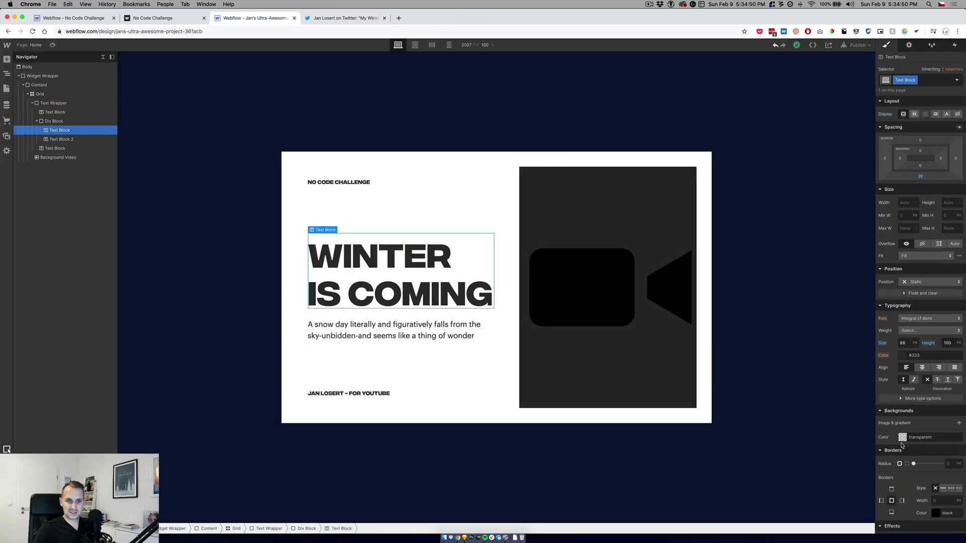
pyautogui.click(902, 355)
pyautogui.click(884, 432)
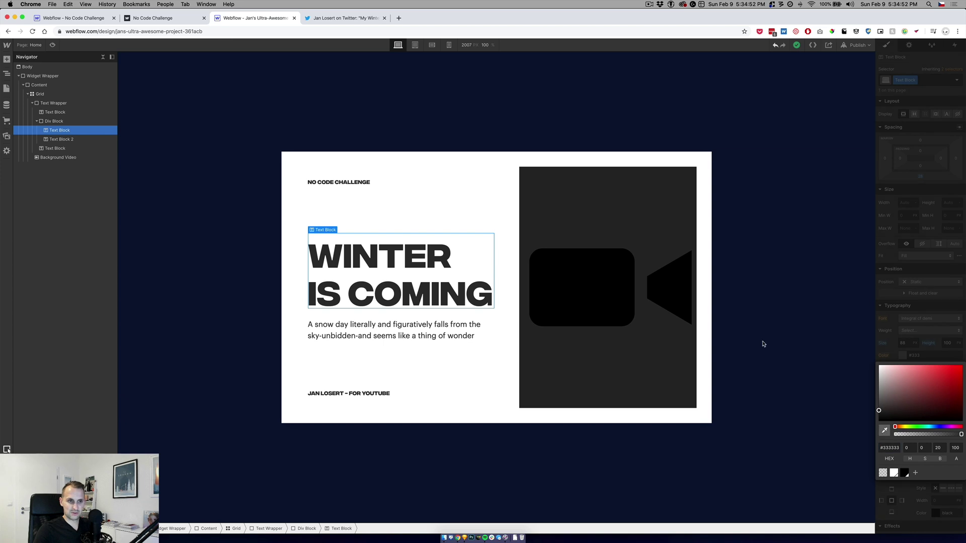
pyautogui.click(743, 306)
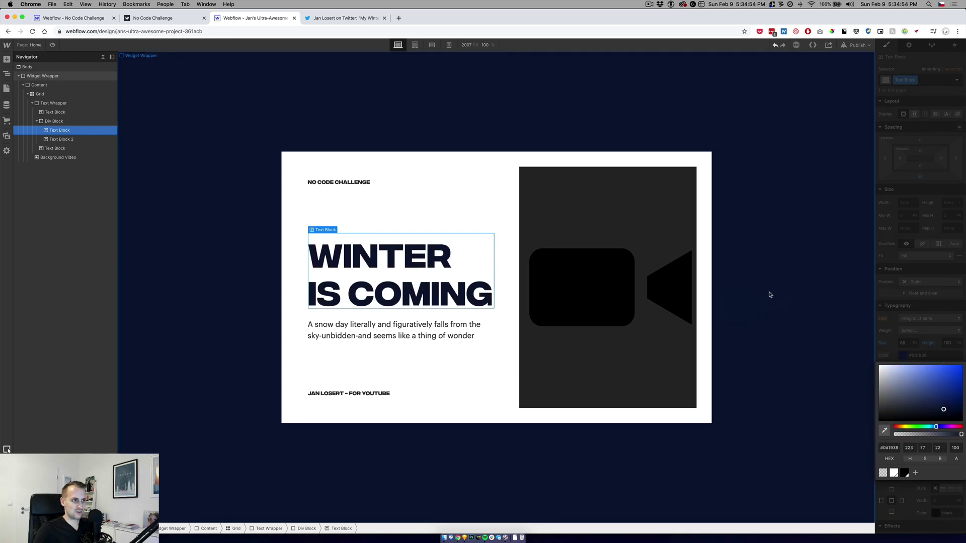
pyautogui.click(770, 278)
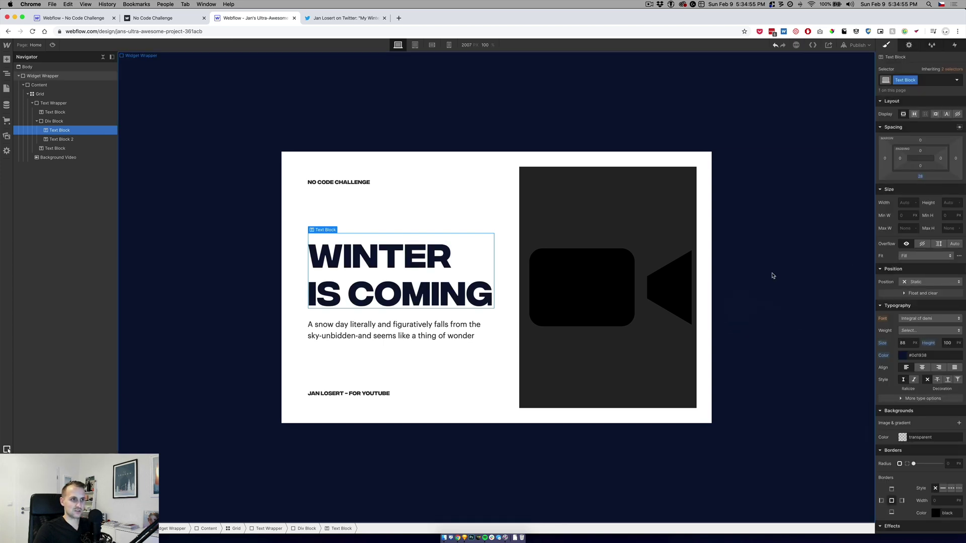
# Compare the card design with the original live No Code Challenge page and return to the new project
pyautogui.click(352, 183)
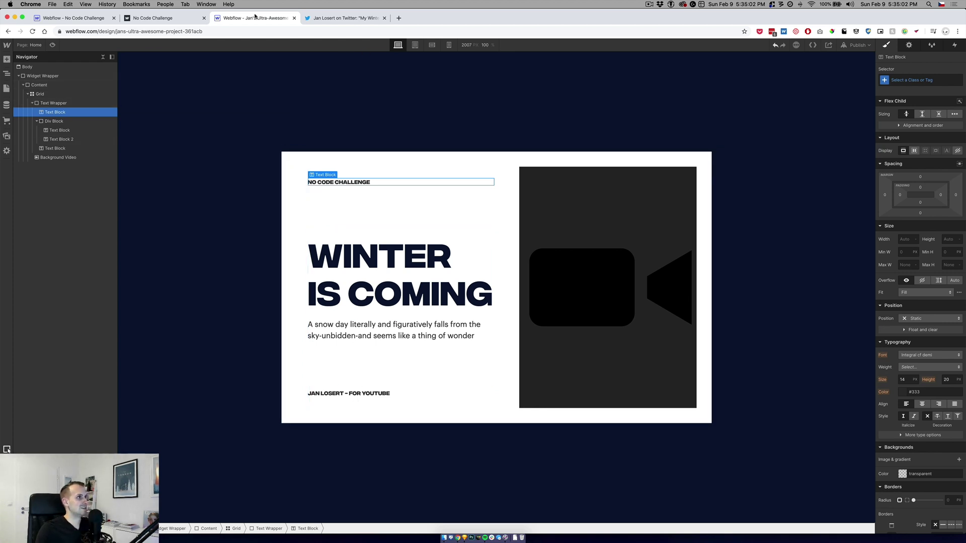
pyautogui.click(171, 18)
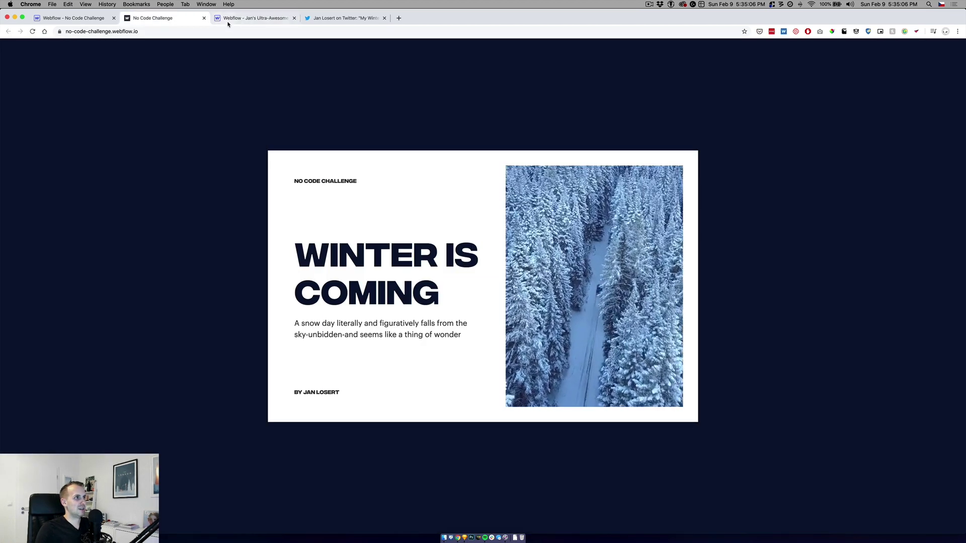
pyautogui.click(254, 18)
pyautogui.click(322, 100)
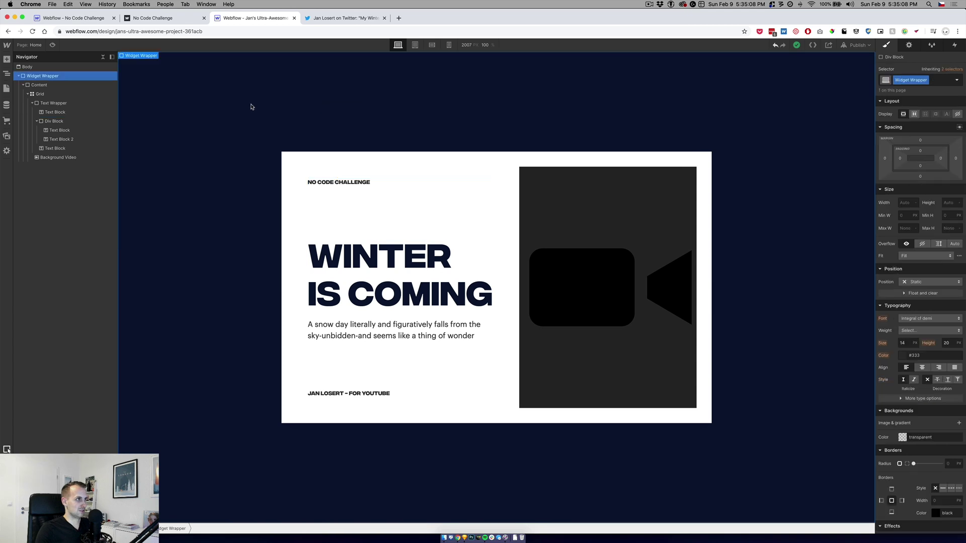
# Add two Div Blocks directly inside Body and place one of them above Widget Wrapper
pyautogui.click(18, 75)
pyautogui.click(26, 69)
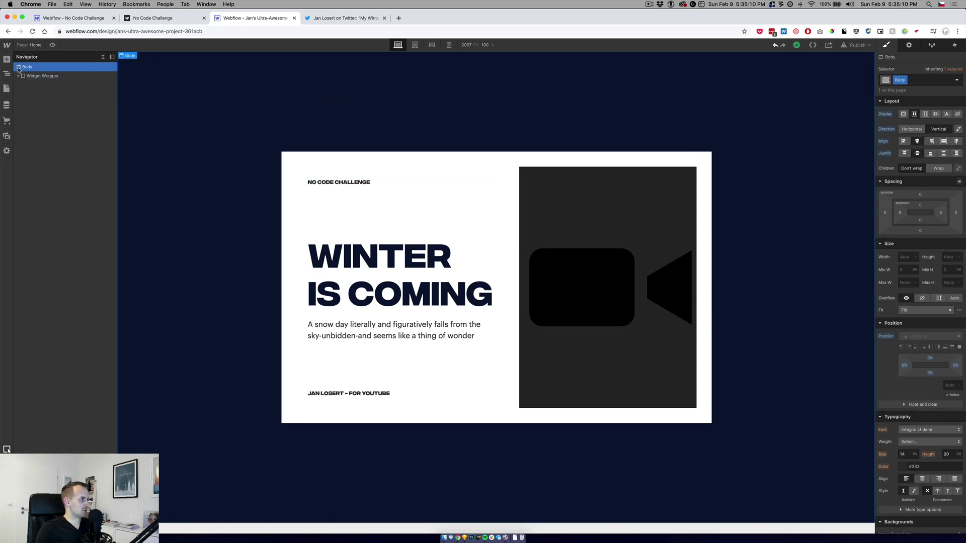
pyautogui.press('a')
pyautogui.click(27, 202)
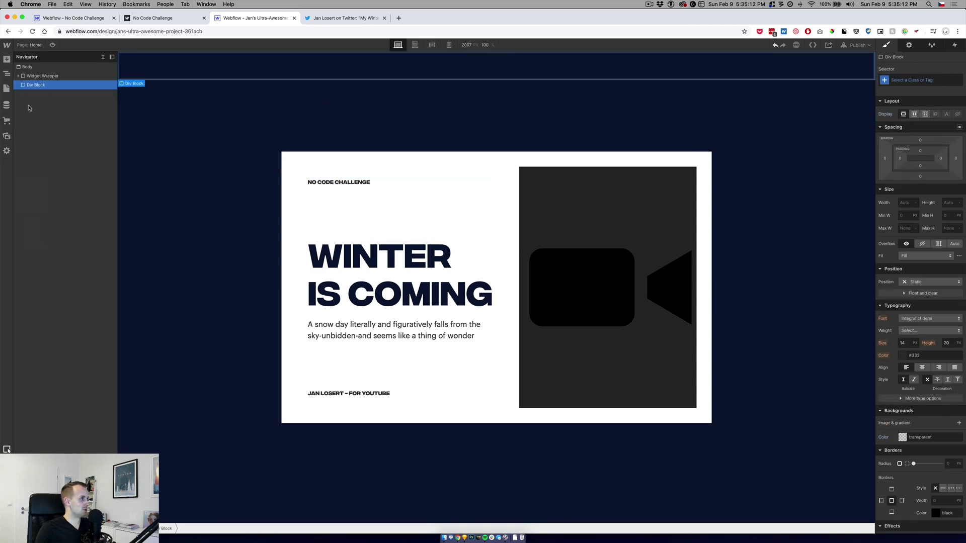
pyautogui.moveTo(38, 86); pyautogui.dragTo(37, 74)
# Sample the page's navy for the upper Div Block's background and darken it to #09132c
pyautogui.click(913, 438)
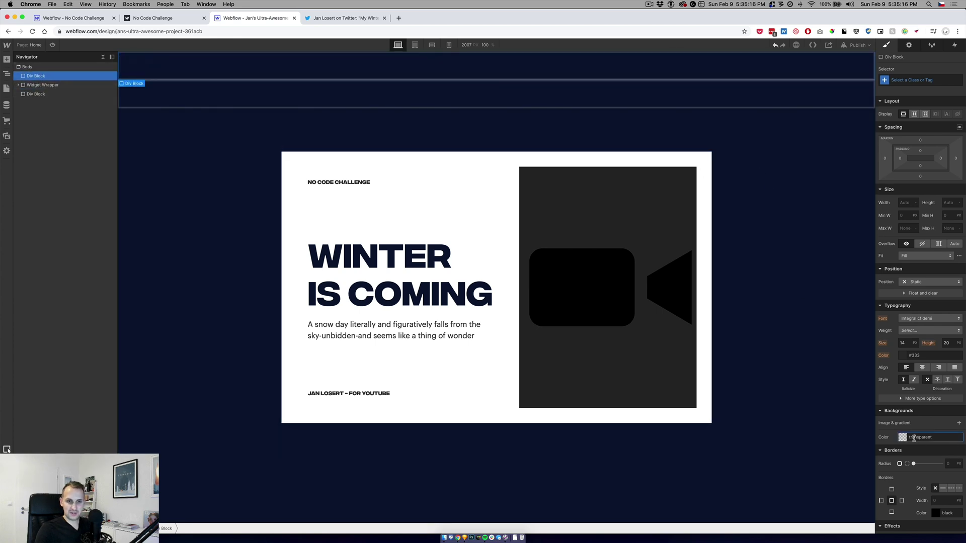
pyautogui.click(903, 437)
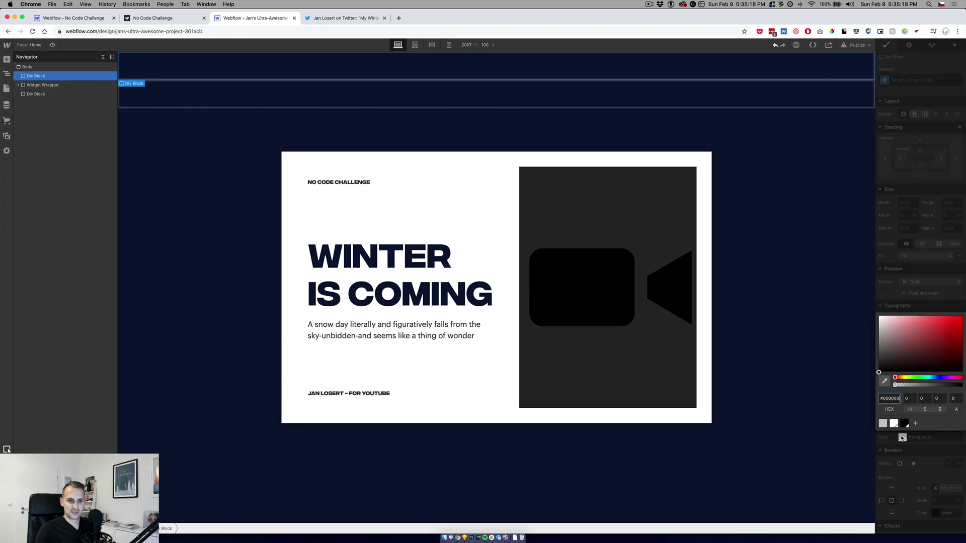
pyautogui.click(885, 382)
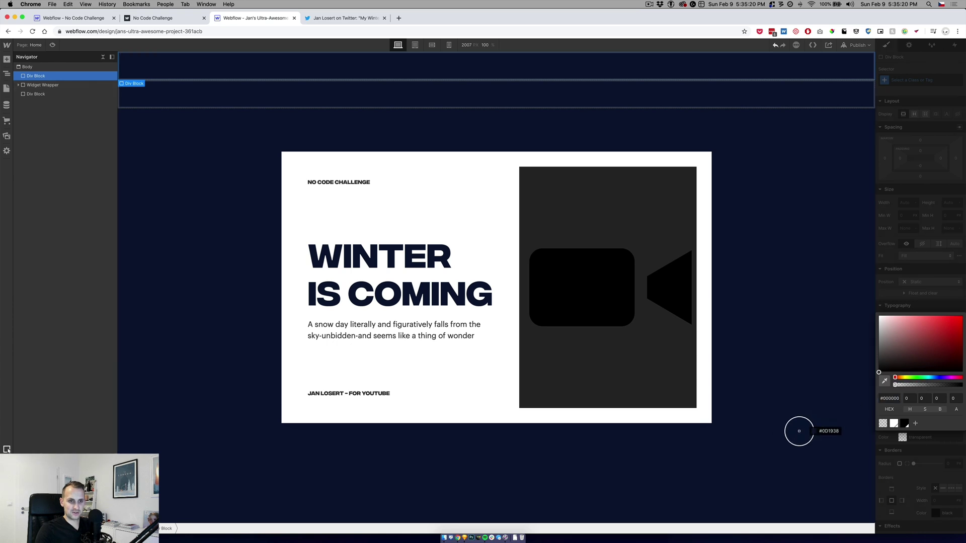
pyautogui.click(791, 433)
pyautogui.click(945, 362)
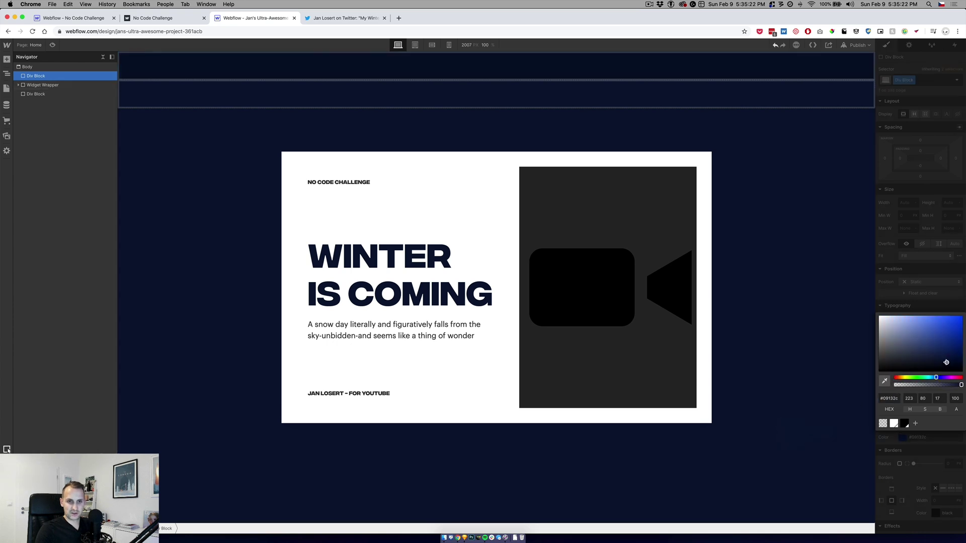
pyautogui.click(937, 304)
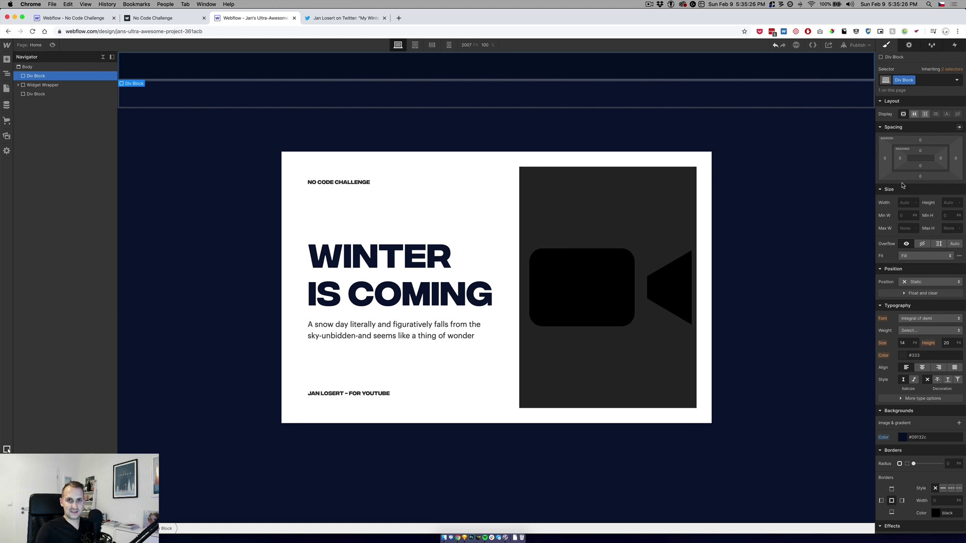
# Size the upper Div Block to 100 VW by 100 VH and give it absolute position with z-index 20
pyautogui.click(906, 201)
pyautogui.write('100vw')
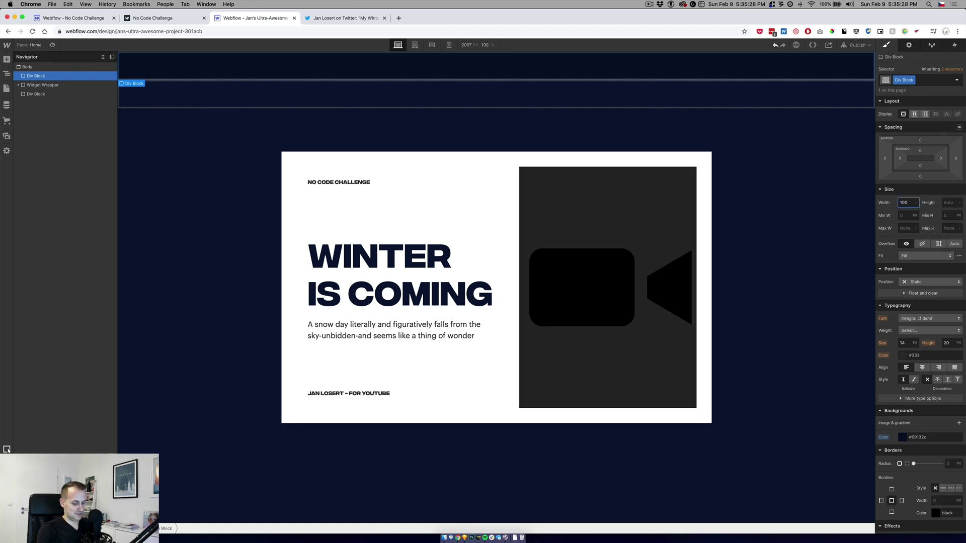
pyautogui.press('Tab')
pyautogui.write('1')
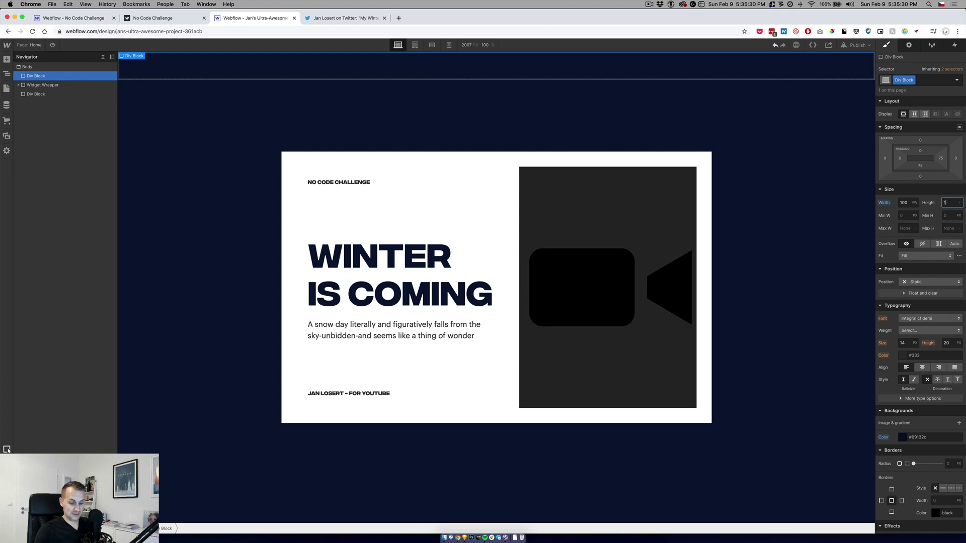
pyautogui.write('00vh')
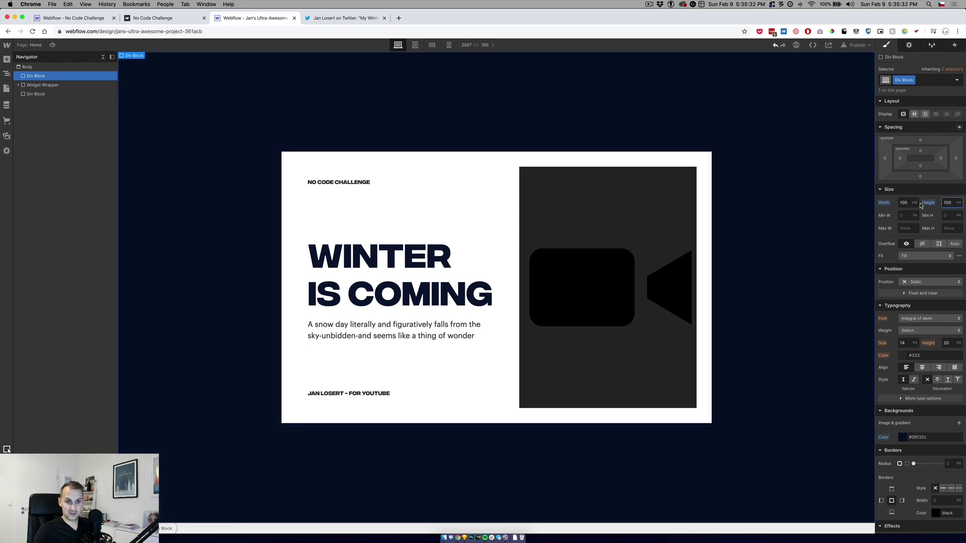
pyautogui.click(918, 282)
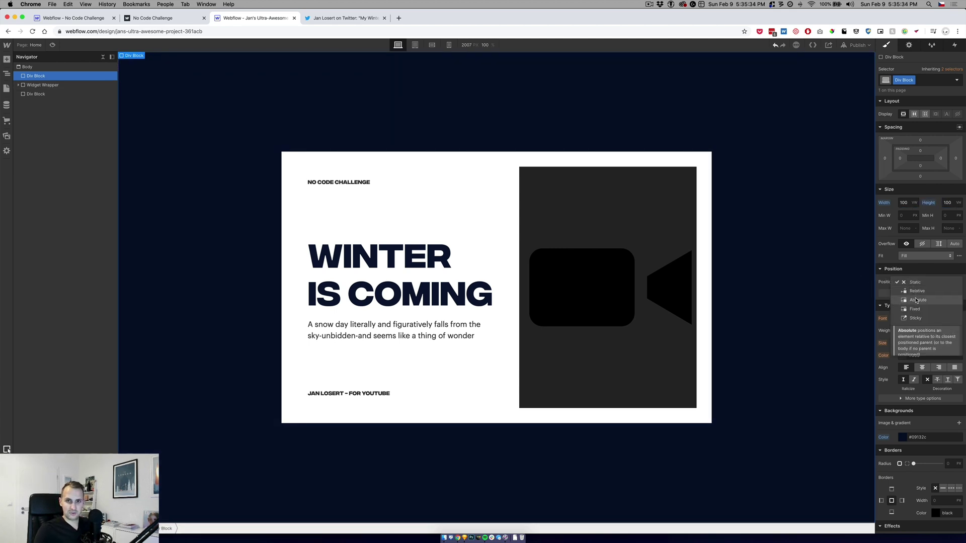
pyautogui.click(916, 300)
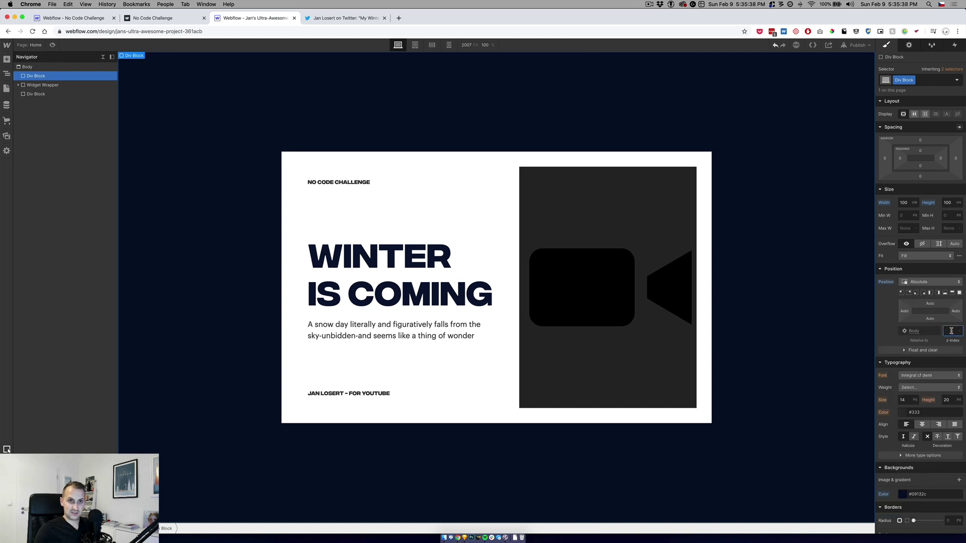
pyautogui.press('Return')
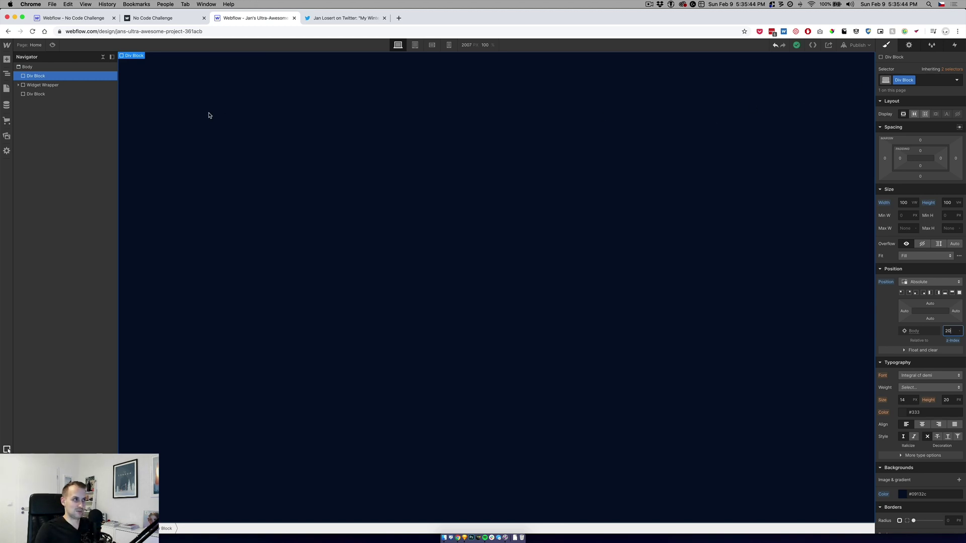
# Size the Div Block below Widget Wrapper to 100 VW by 100 VH, with absolute position and z-index 30
pyautogui.click(20, 96)
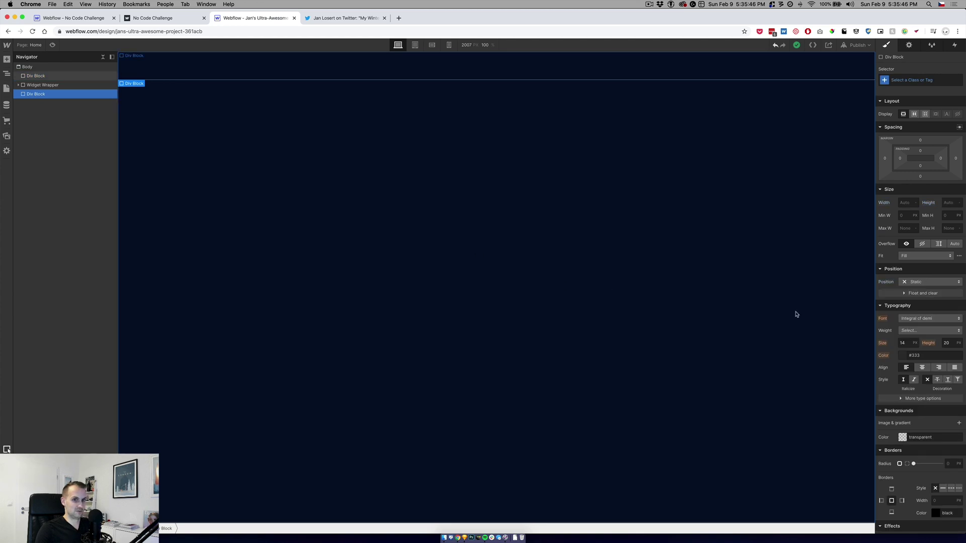
pyautogui.click(905, 201)
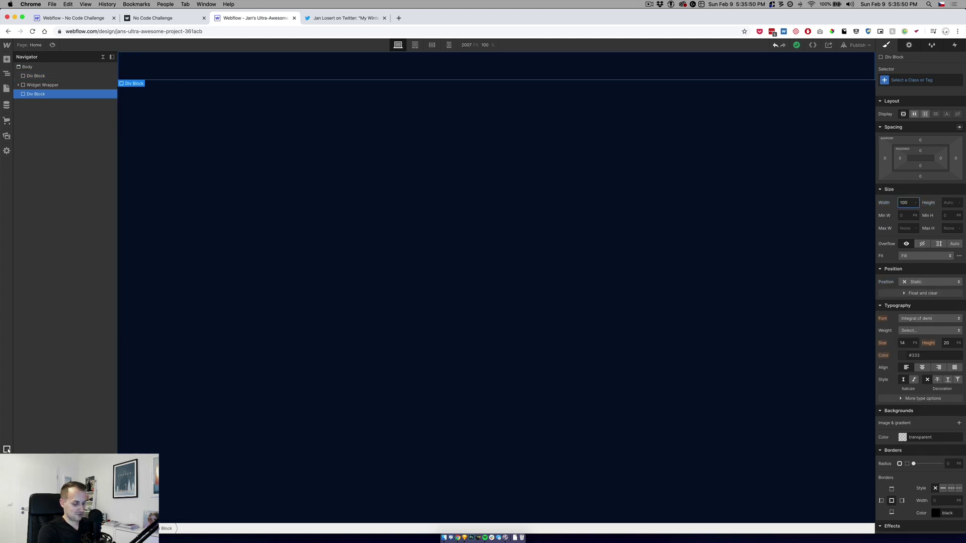
pyautogui.press('Tab')
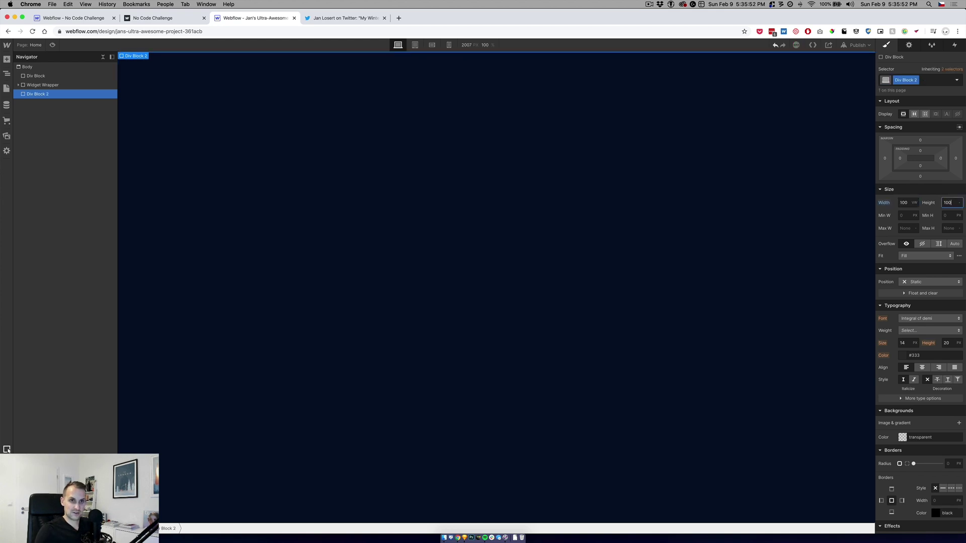
pyautogui.write('100vh')
pyautogui.press('Return')
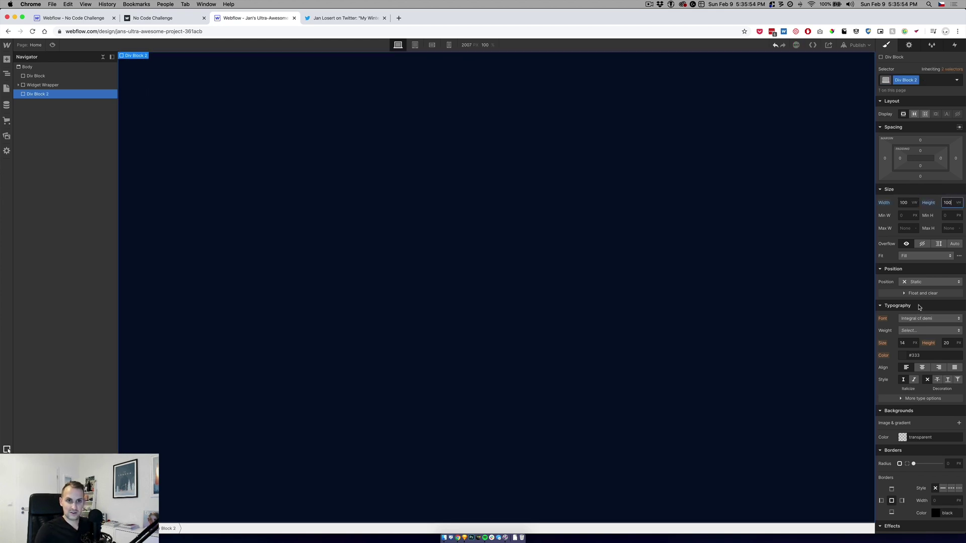
pyautogui.click(930, 282)
pyautogui.click(941, 312)
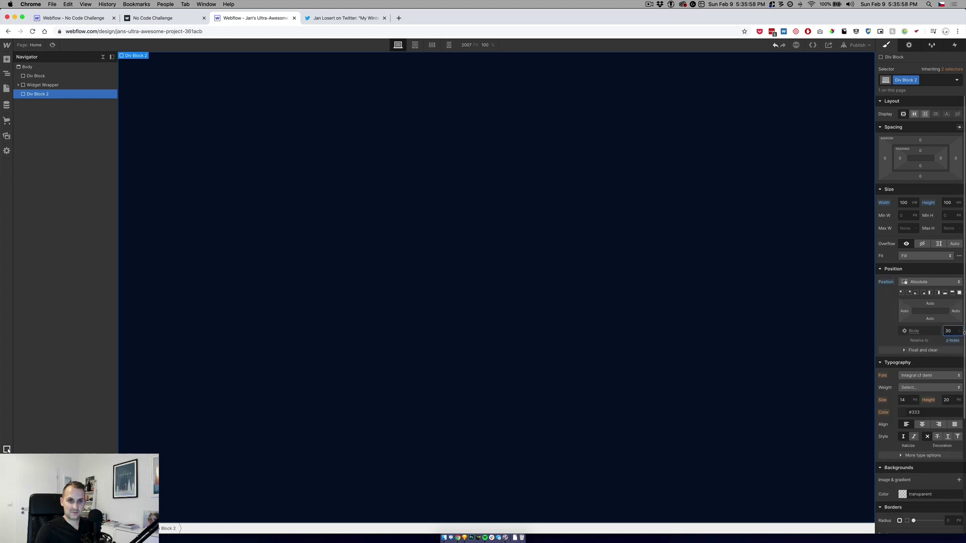
# Give Div Block 2 a darker navy background, #050d20, based on the first overlay's colour, and move it to the start of Body
pyautogui.click(902, 494)
pyautogui.click(884, 438)
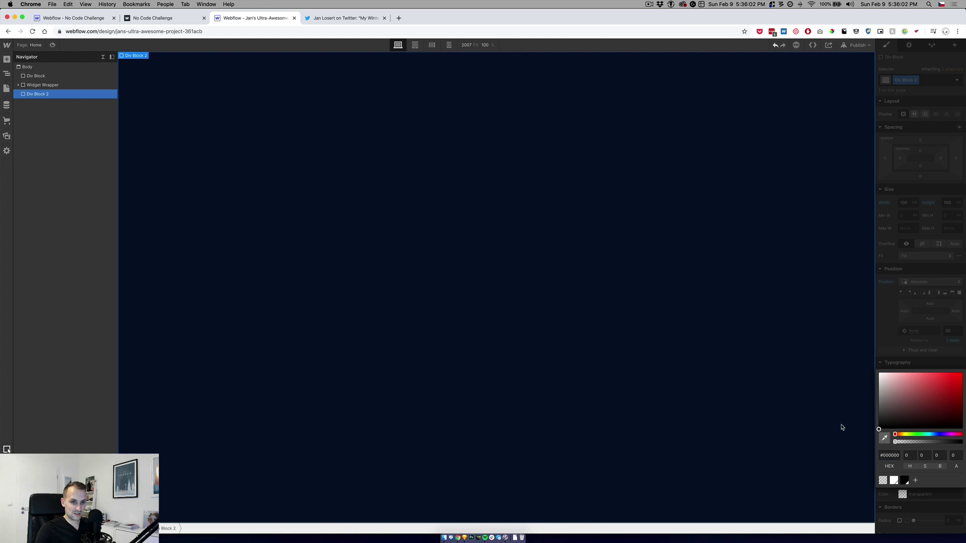
pyautogui.click(571, 318)
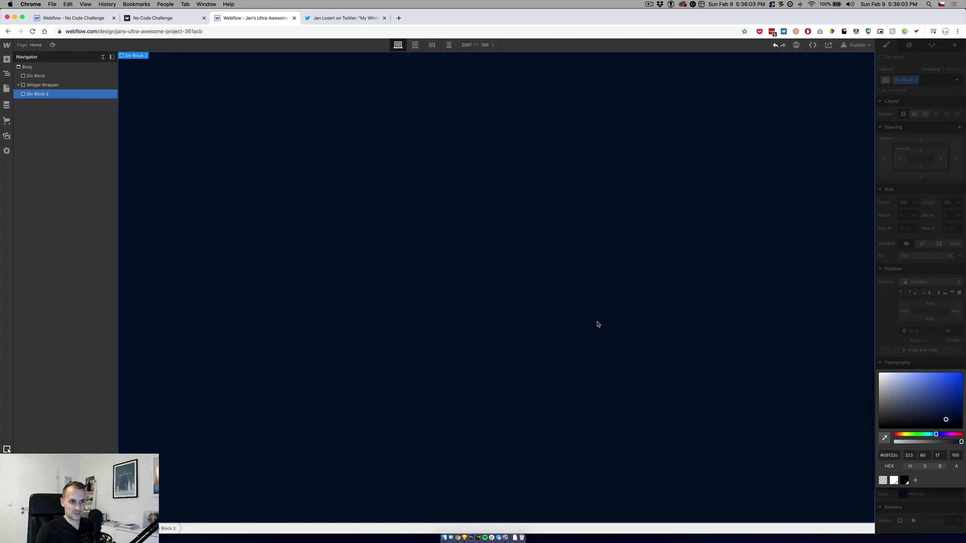
pyautogui.click(948, 421)
pyautogui.click(932, 355)
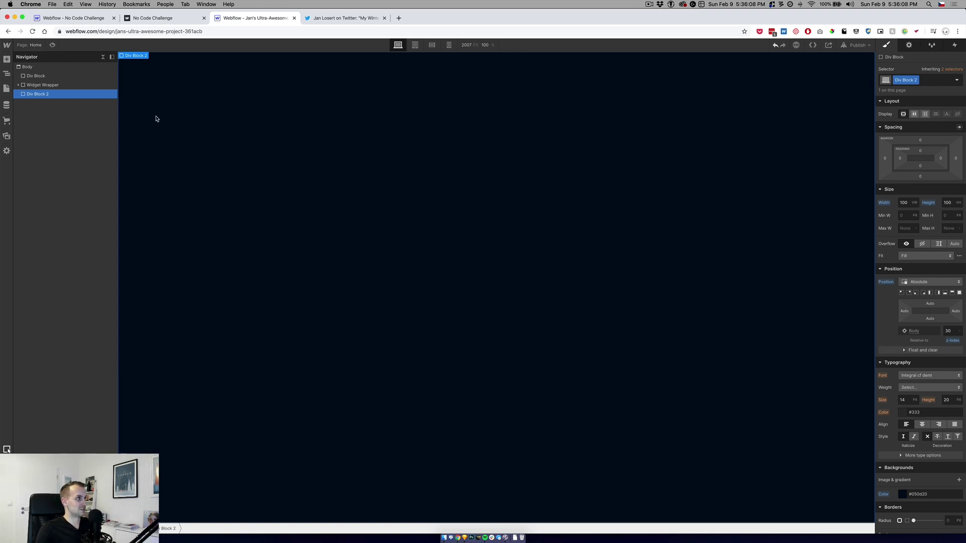
pyautogui.moveTo(33, 97); pyautogui.dragTo(36, 72)
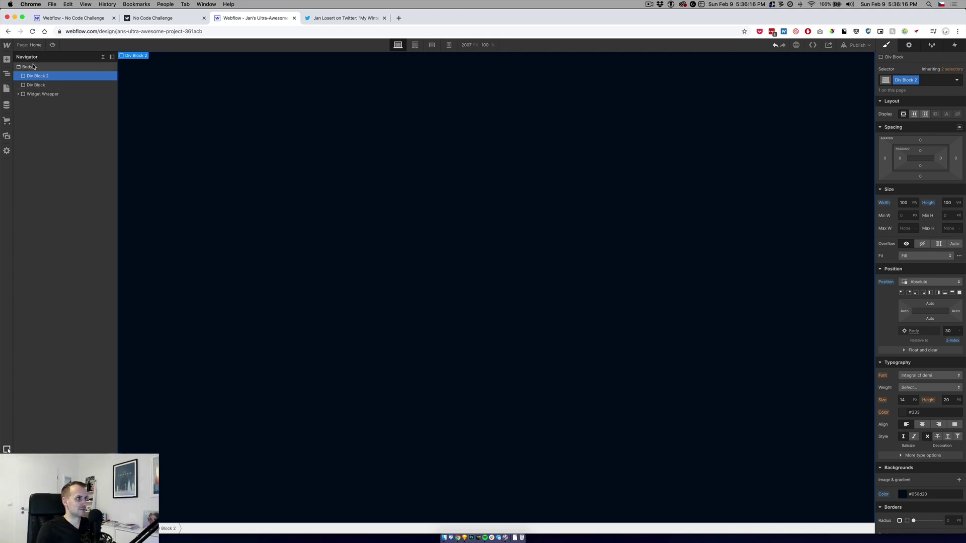
# Add a page load trigger to Body that starts a new timed animation when the page starts loading
pyautogui.click(28, 67)
pyautogui.click(955, 44)
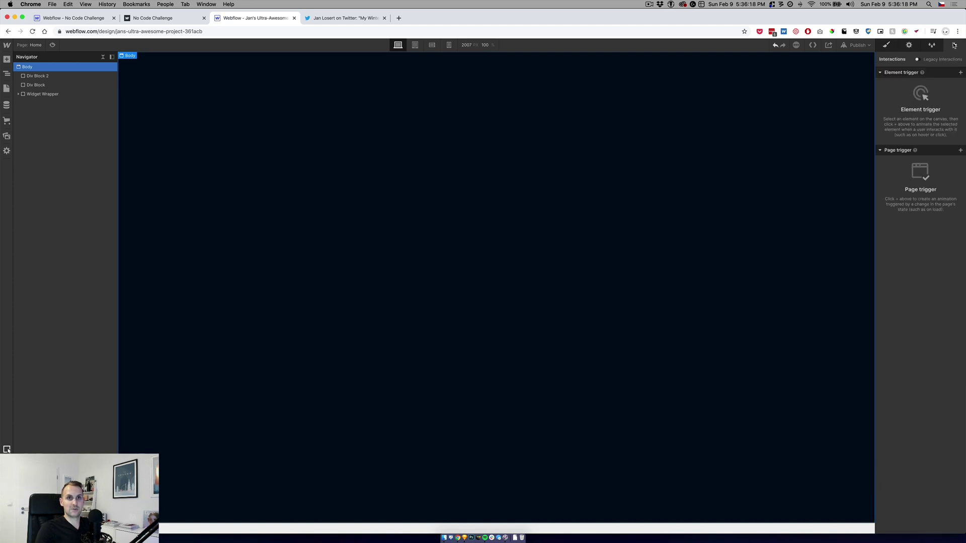
pyautogui.click(960, 74)
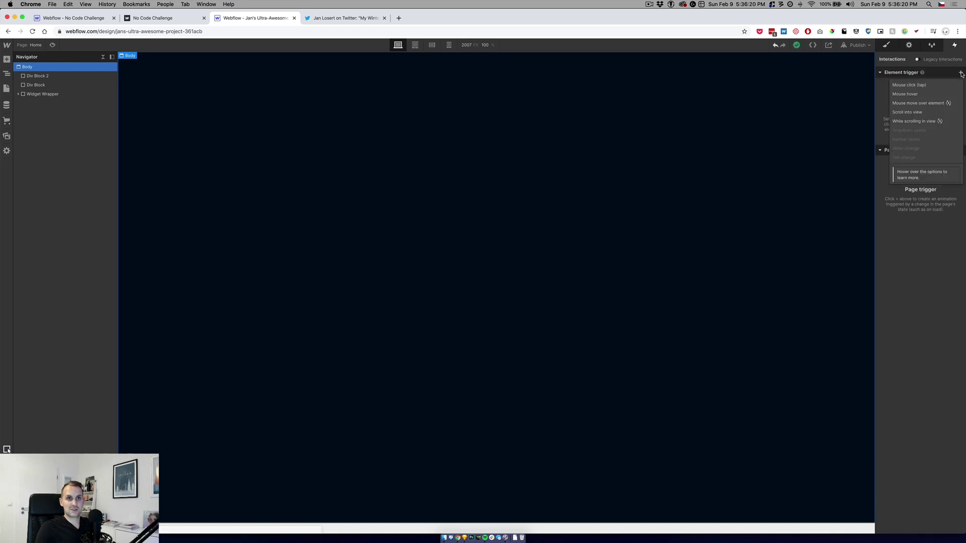
pyautogui.click(959, 73)
pyautogui.click(961, 83)
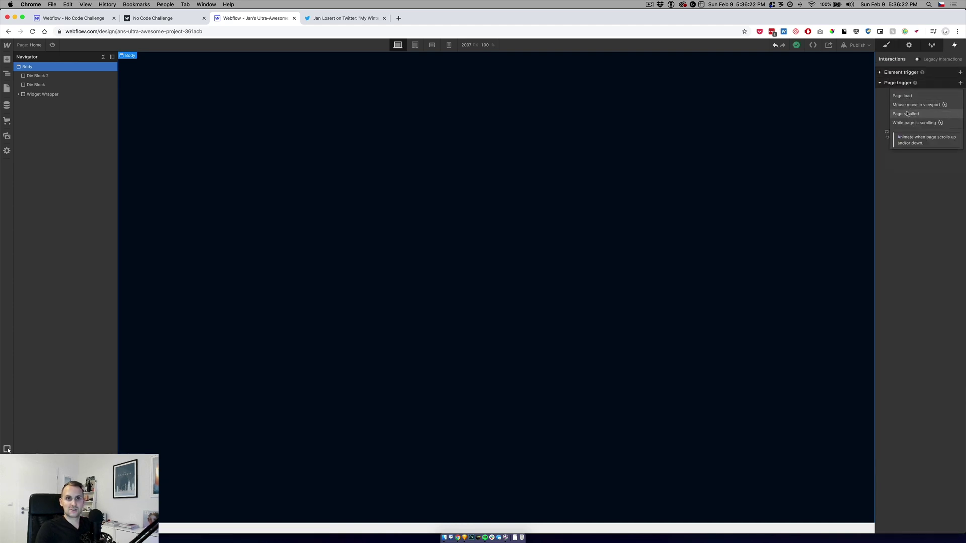
pyautogui.click(902, 96)
pyautogui.click(921, 113)
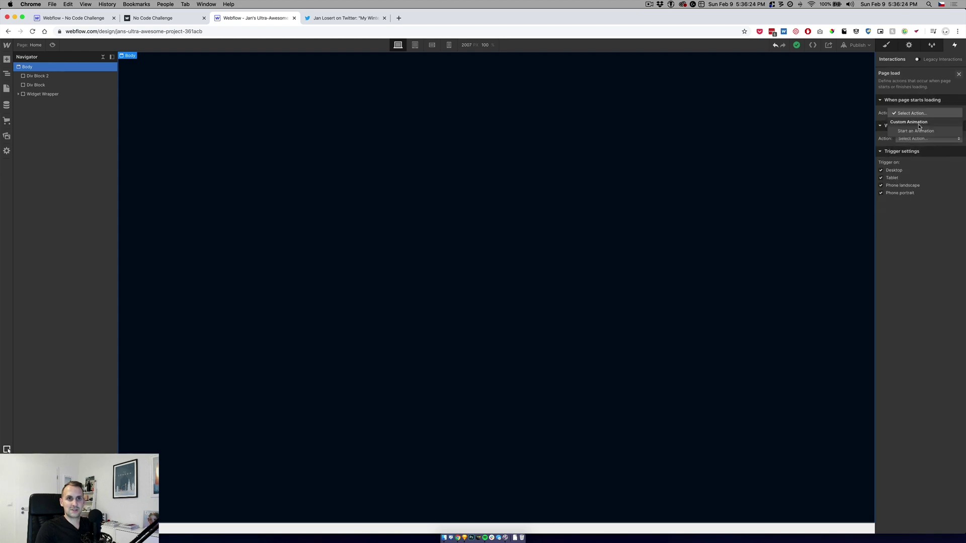
pyautogui.click(920, 129)
pyautogui.click(958, 124)
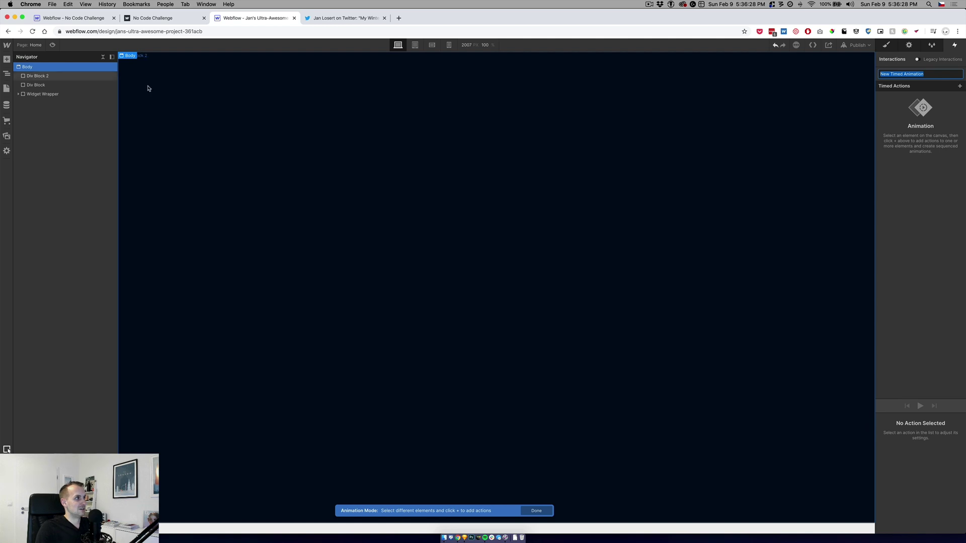
# Add a Move action for Div Block 2 with a 0.2 s duration and a horizontal offset of 0
pyautogui.click(39, 76)
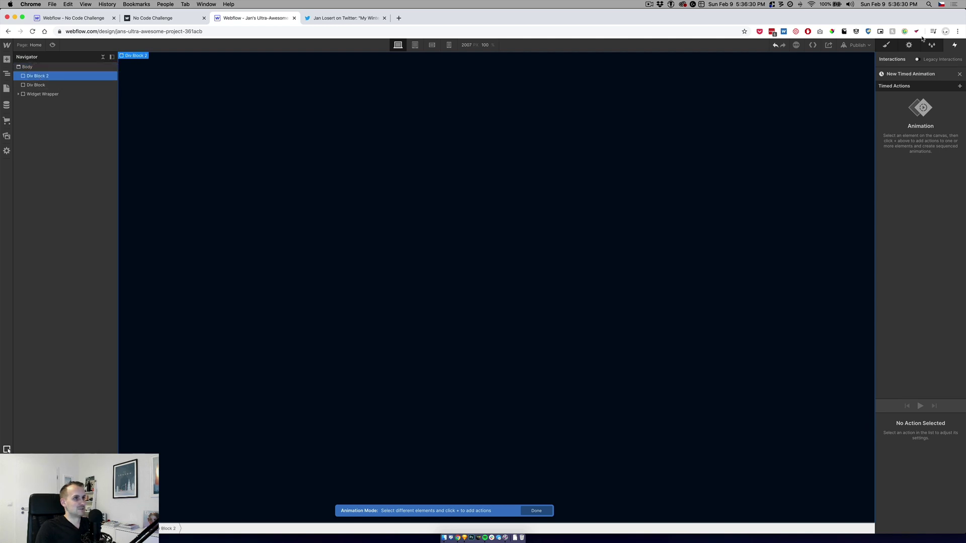
pyautogui.click(960, 86)
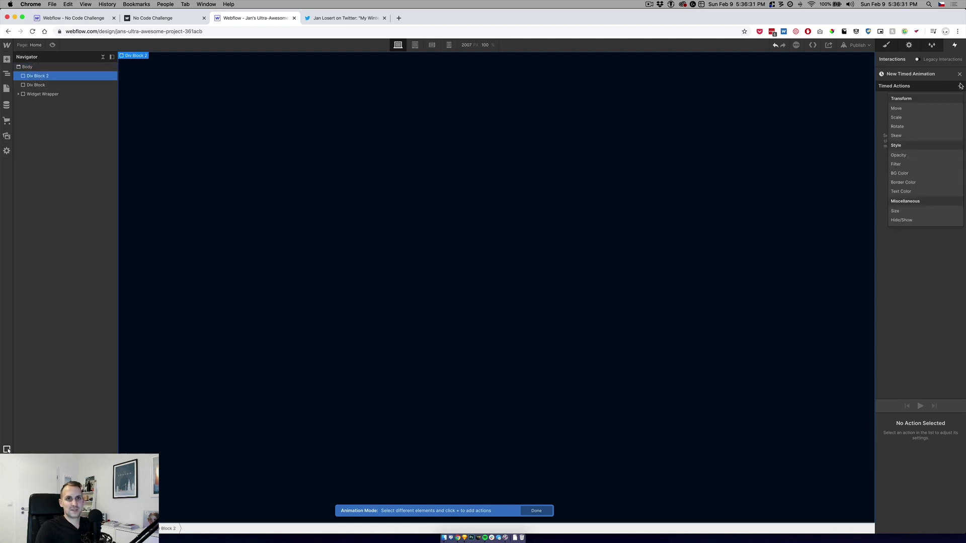
pyautogui.click(913, 109)
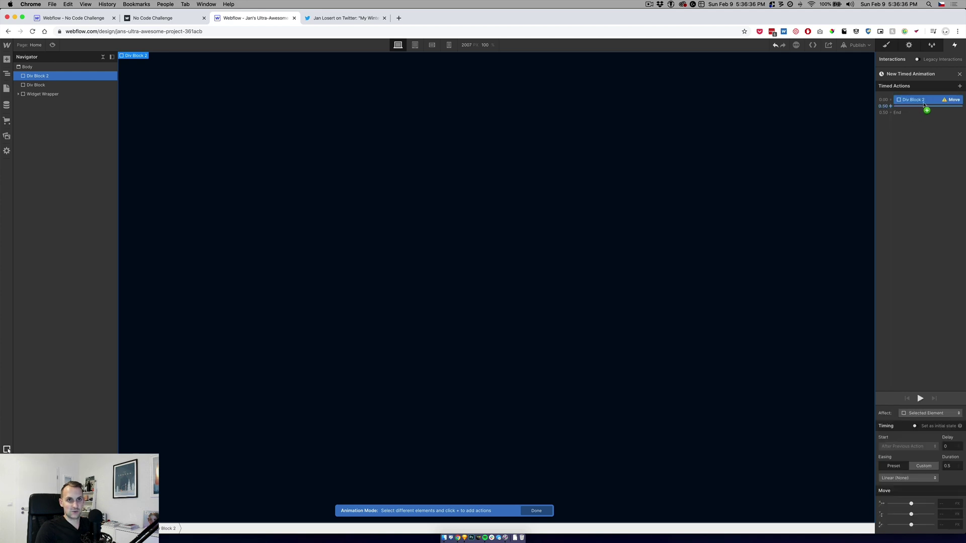
pyautogui.press('BackSpace')
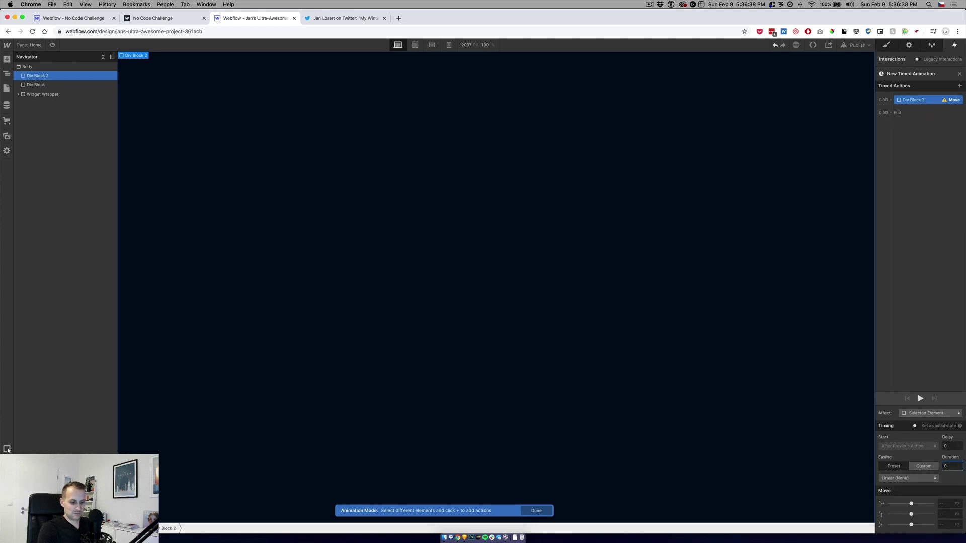
pyautogui.click(941, 503)
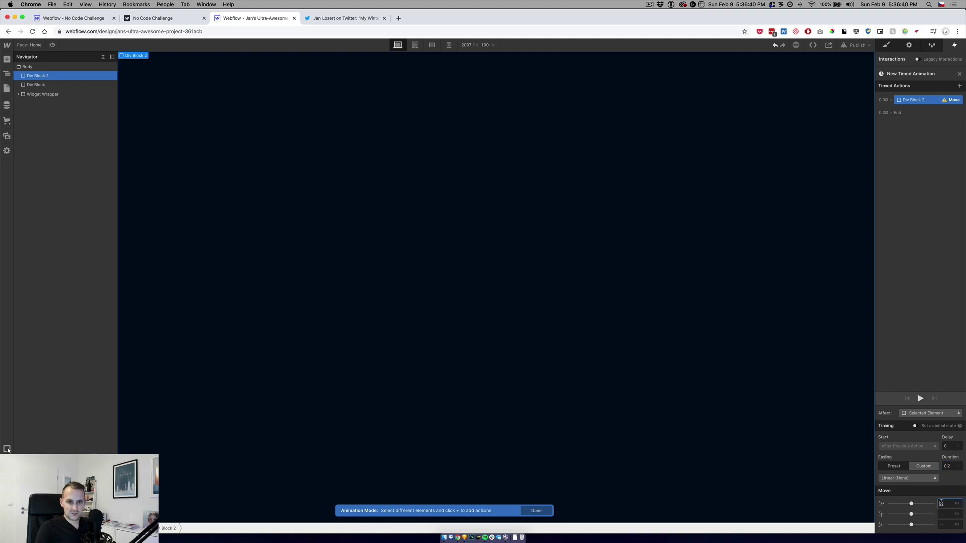
pyautogui.write('0')
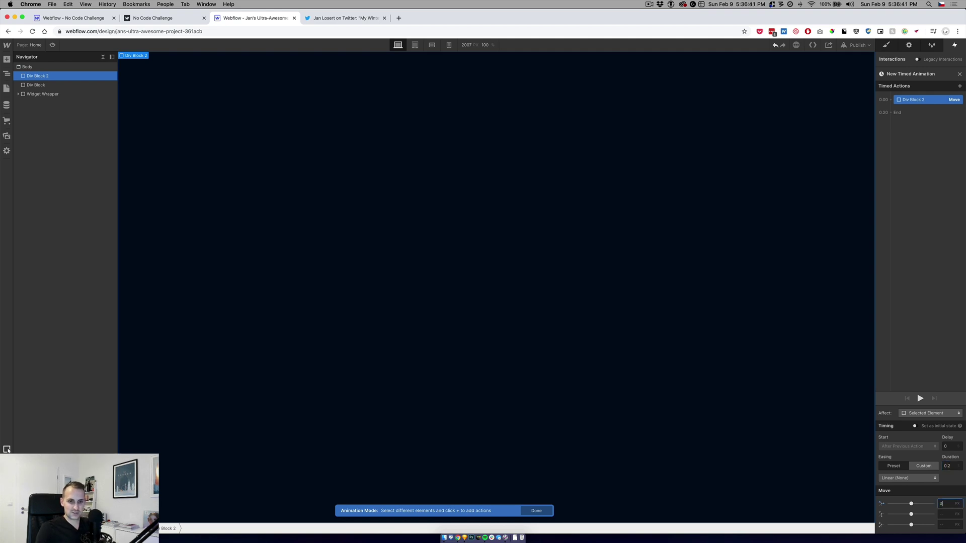
# Add a second Move action for Div Block 2 that shifts it horizontally by -100% over 0.2 s
pyautogui.click(960, 87)
pyautogui.click(915, 110)
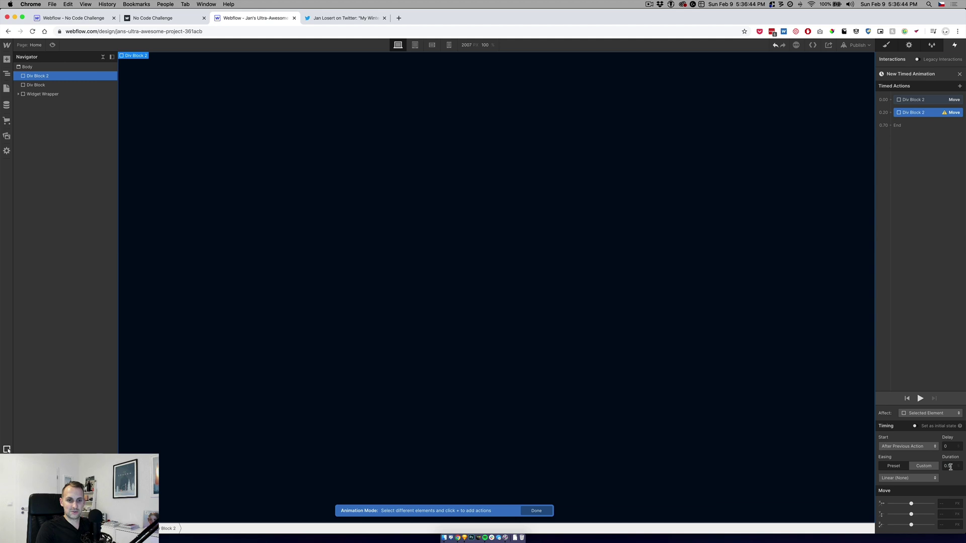
pyautogui.click(944, 503)
pyautogui.write('-100')
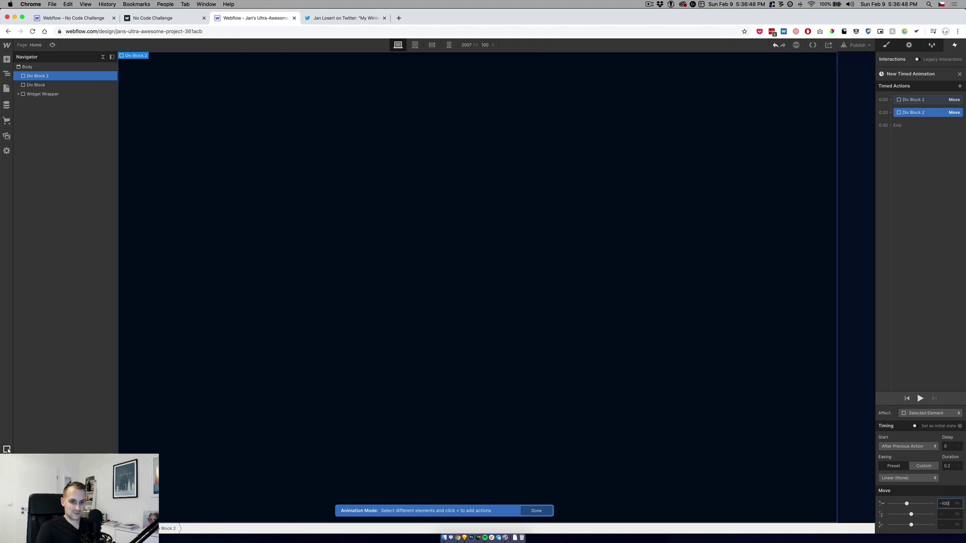
pyautogui.write('%')
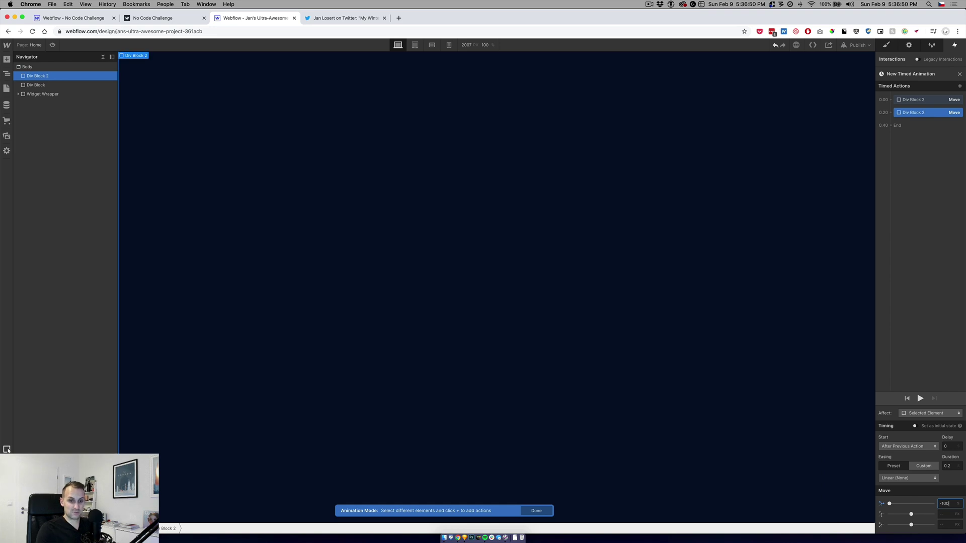
# Add a Move action for Div Block with a horizontal offset of 0 and a 0.2 s duration
pyautogui.click(27, 84)
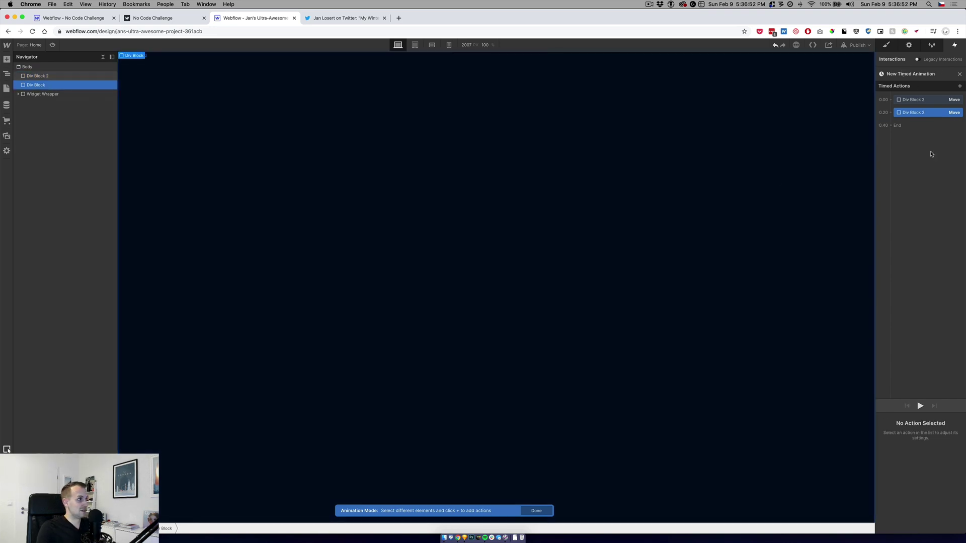
pyautogui.click(960, 86)
pyautogui.click(896, 108)
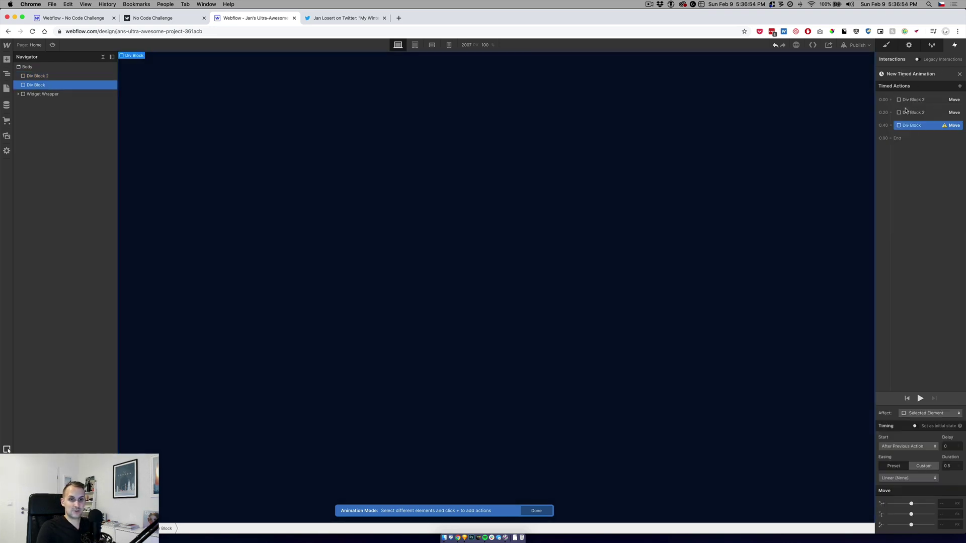
pyautogui.click(945, 502)
pyautogui.write('0')
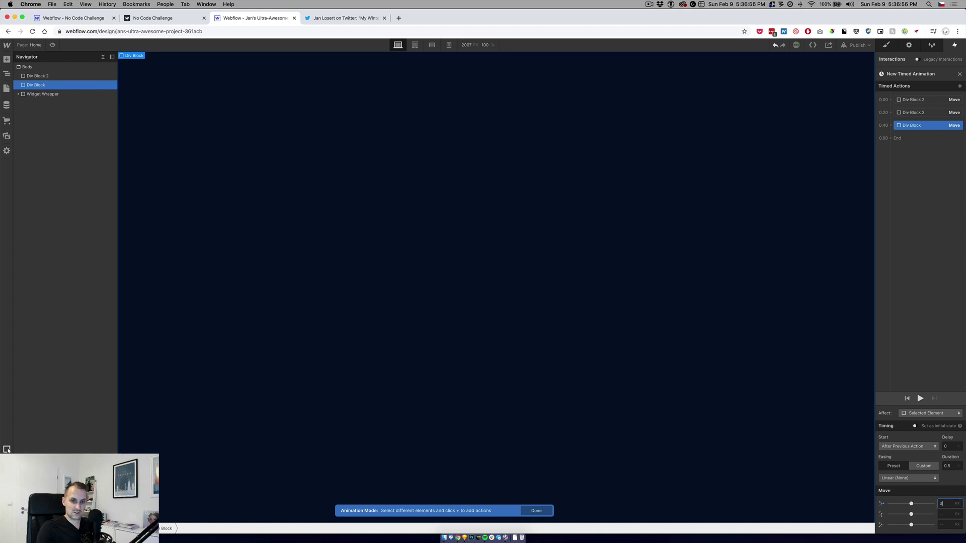
pyautogui.click(950, 465)
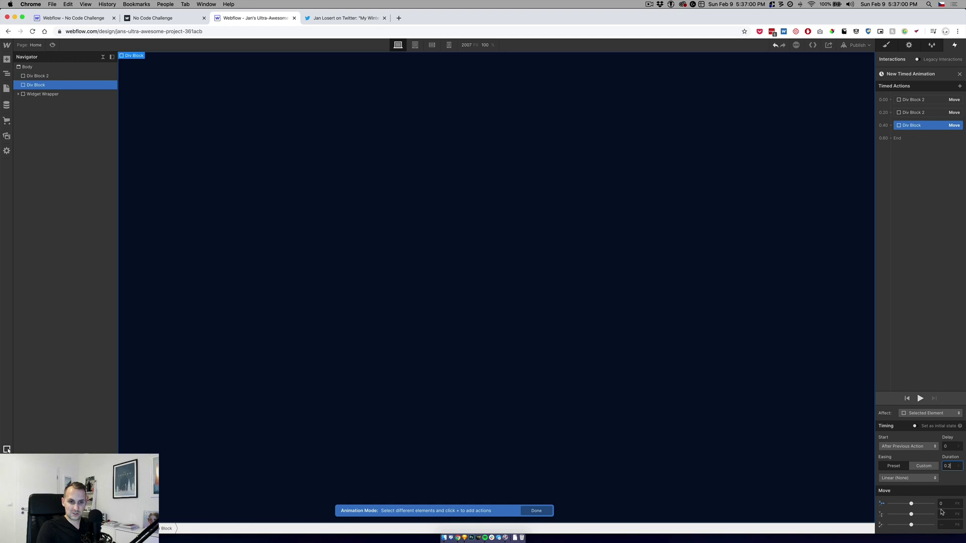
pyautogui.moveTo(945, 125); pyautogui.dragTo(948, 100)
# Add a second Move action for Div Block that shifts it horizontally by -100% over 0.2 s
pyautogui.click(959, 86)
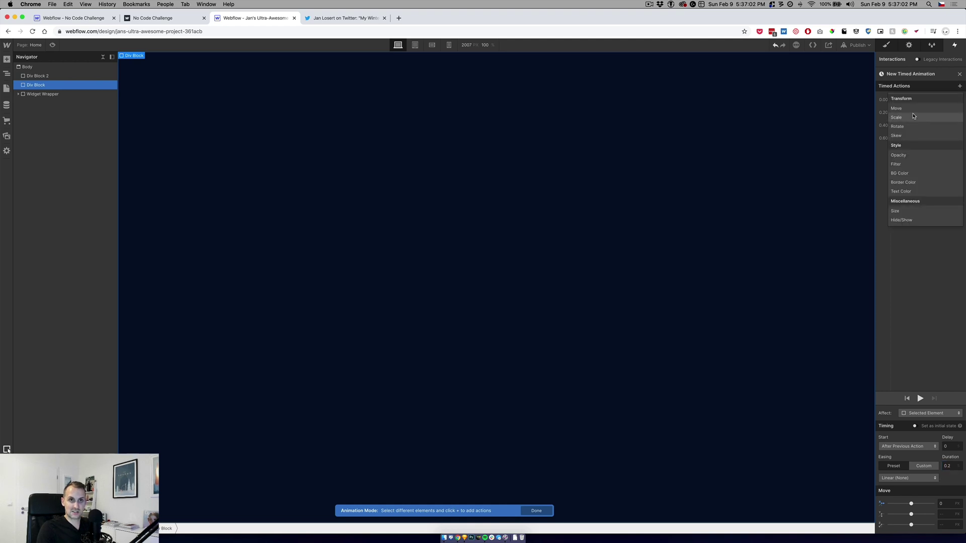
pyautogui.click(905, 113)
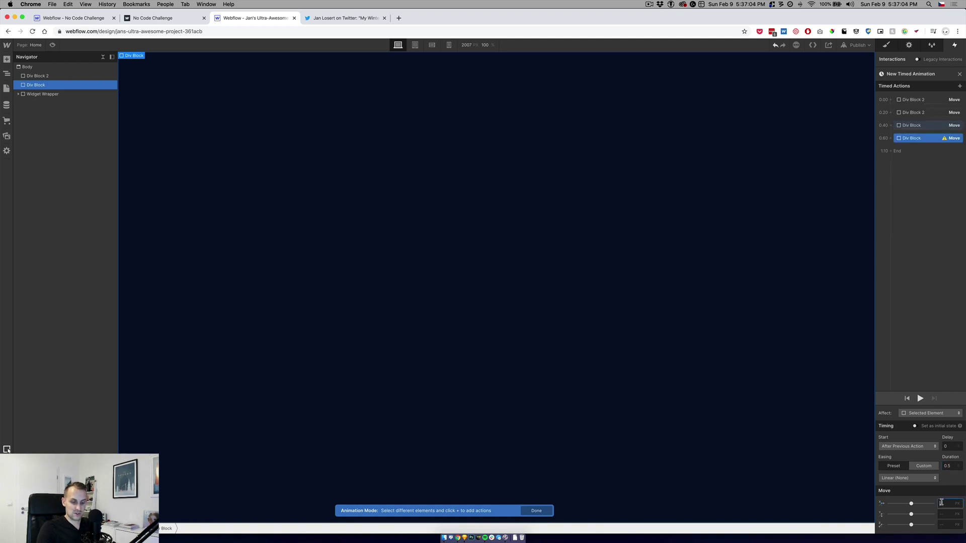
pyautogui.write('-100')
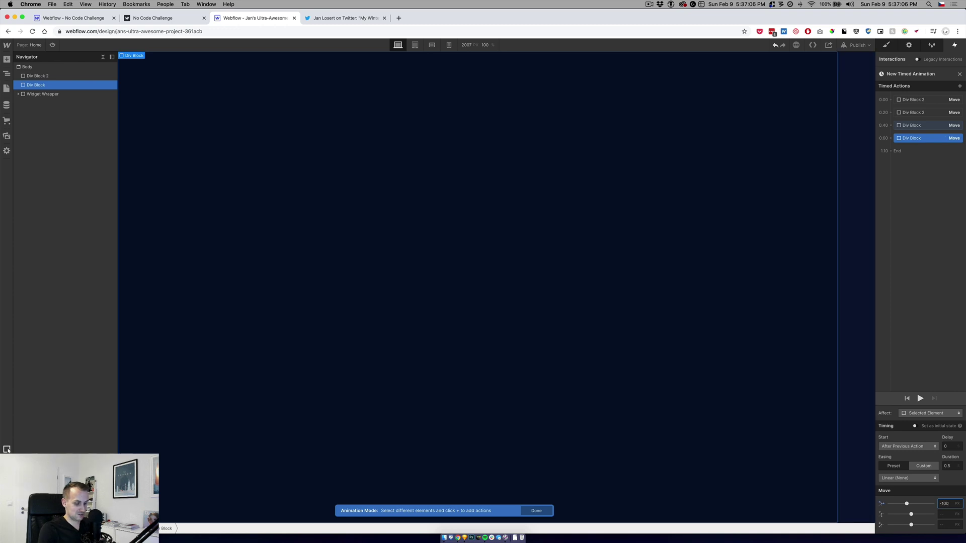
pyautogui.write('%')
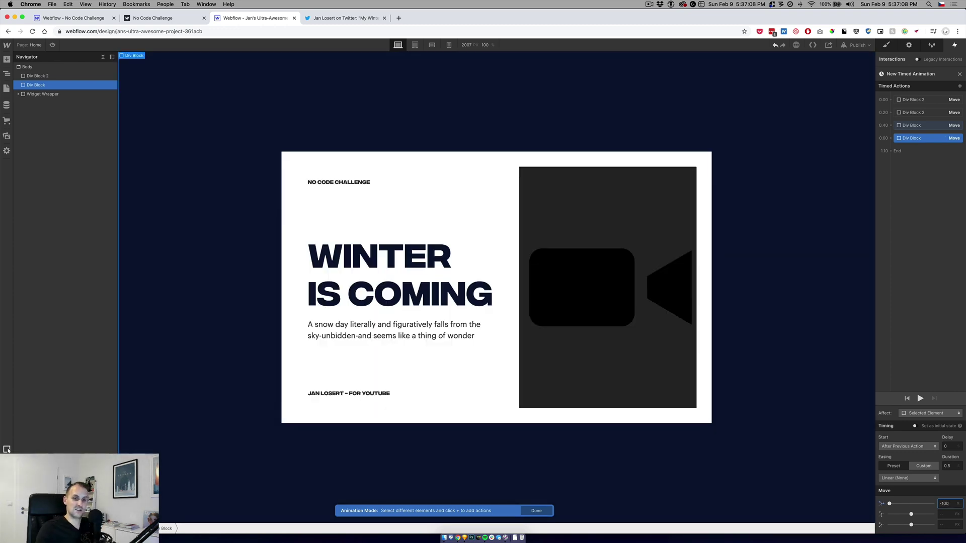
pyautogui.click(953, 465)
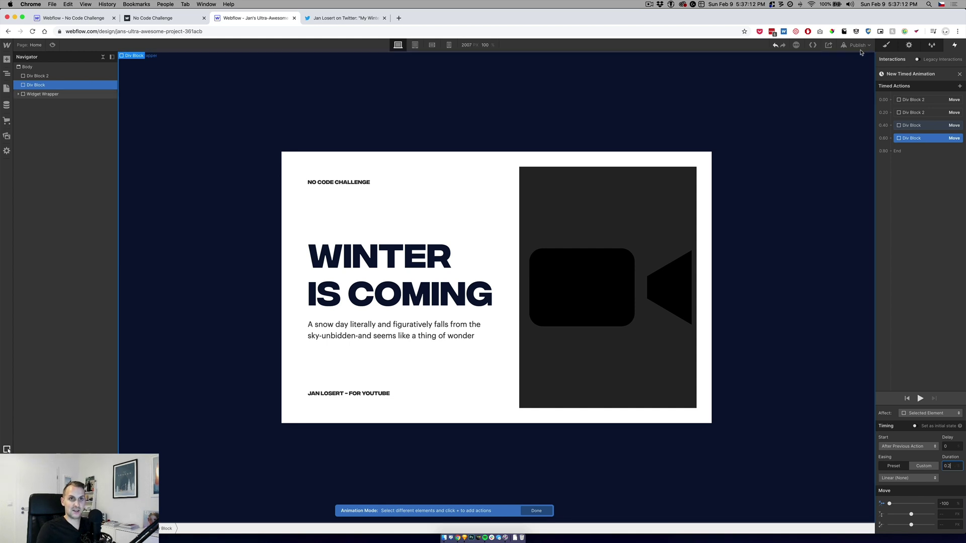
# Publish the site to its webflow.io domain and open the live page to check the load animation
pyautogui.click(858, 45)
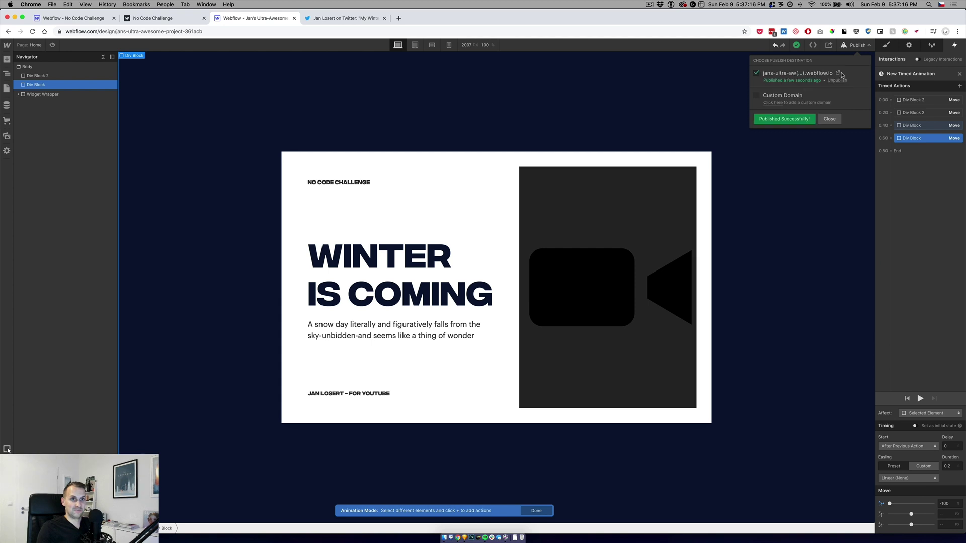
pyautogui.click(837, 73)
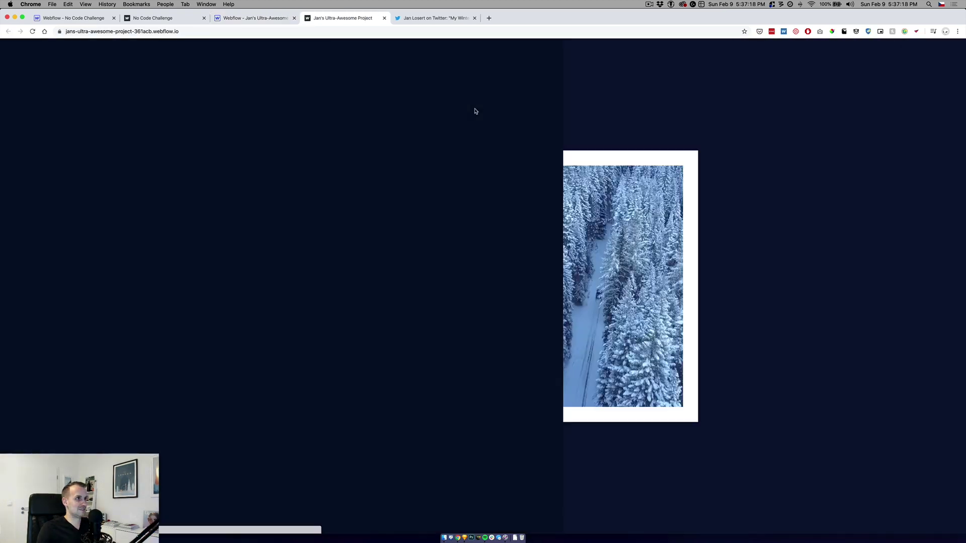